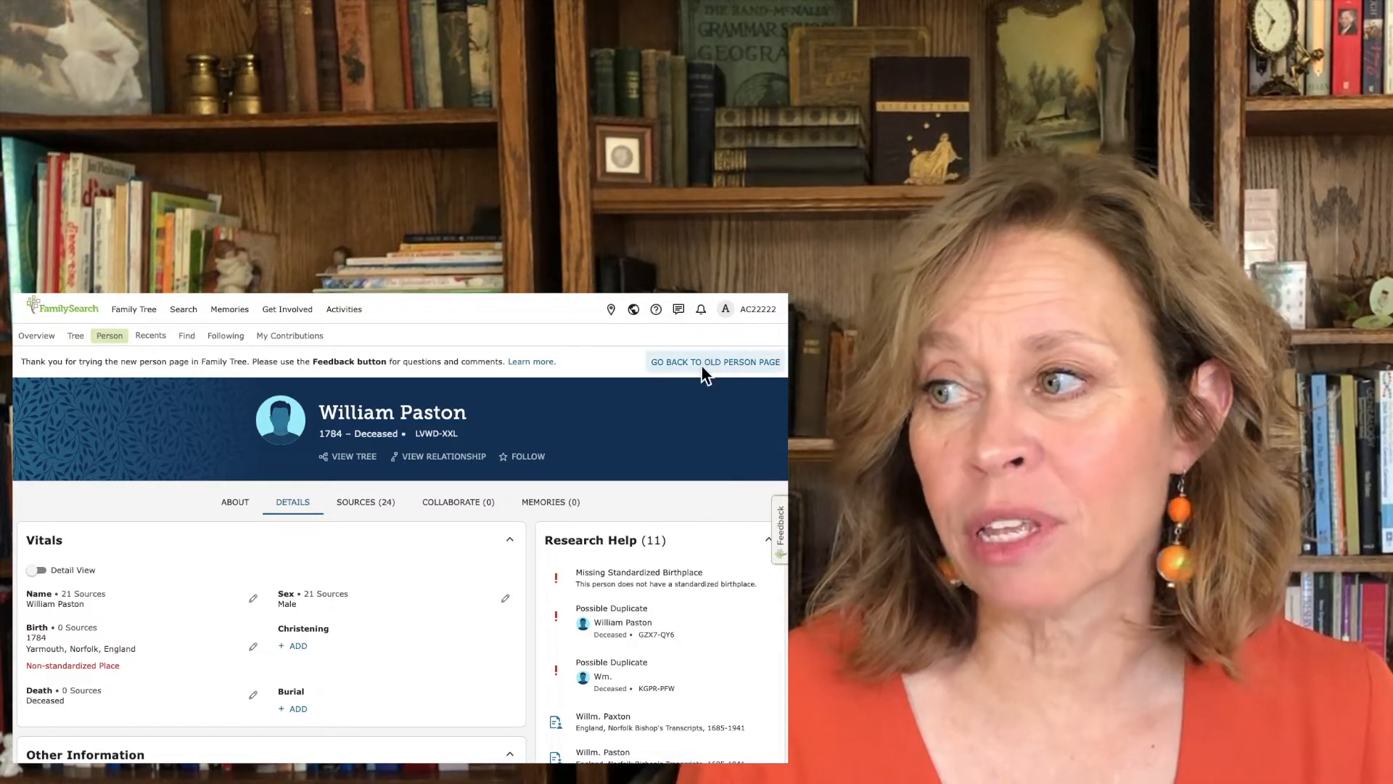
# - Review the ancestor's vitals, other information and family members on the person page
pyautogui.click(701, 362)
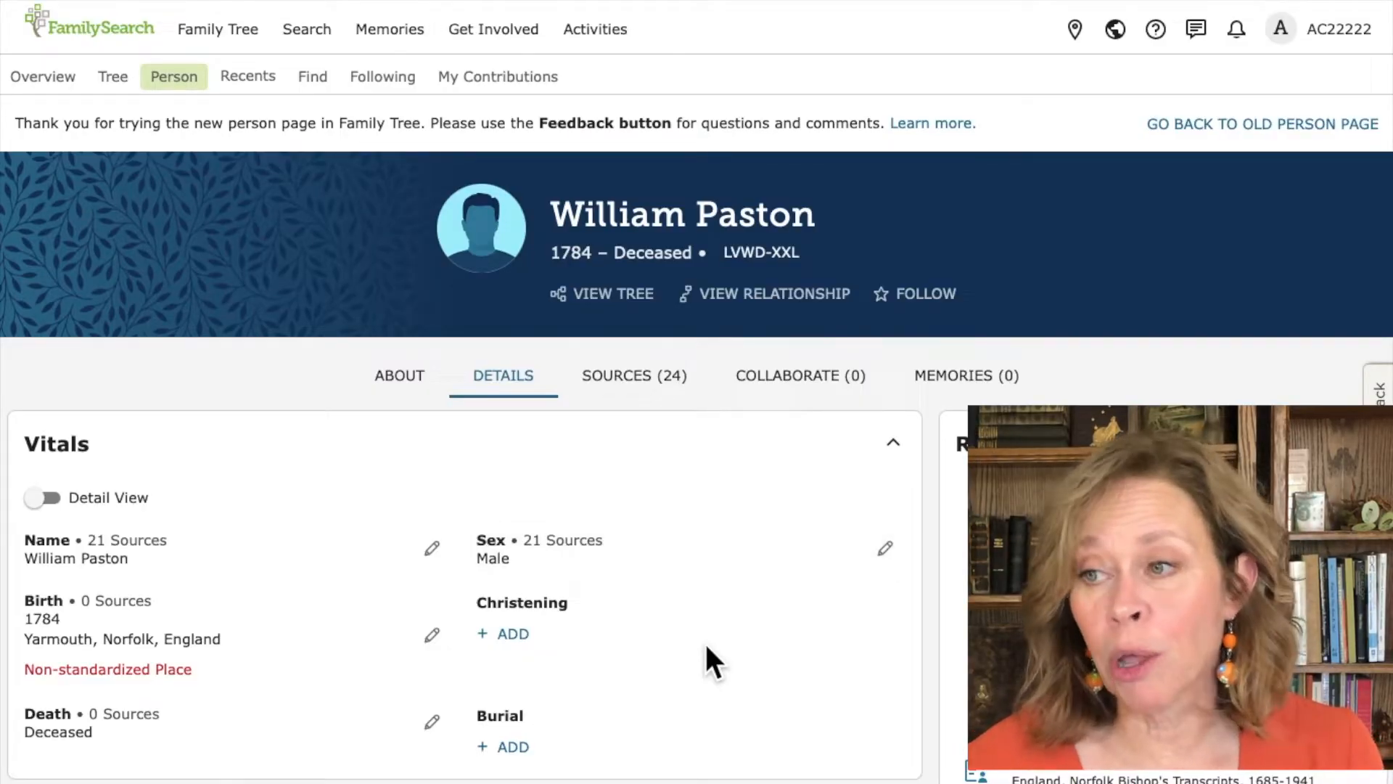
pyautogui.scroll(-2, 706, 646)
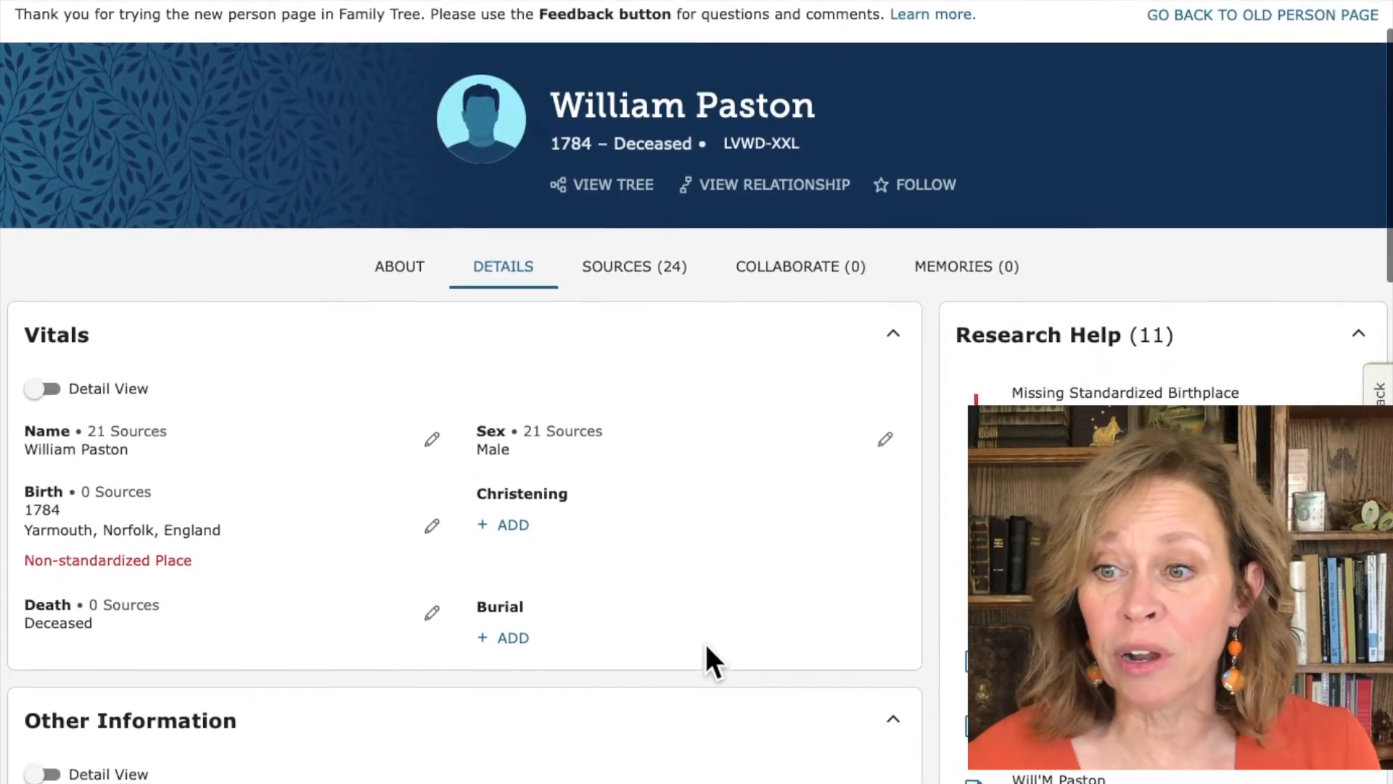
pyautogui.scroll(-4, 706, 646)
pyautogui.scroll(-10, 706, 646)
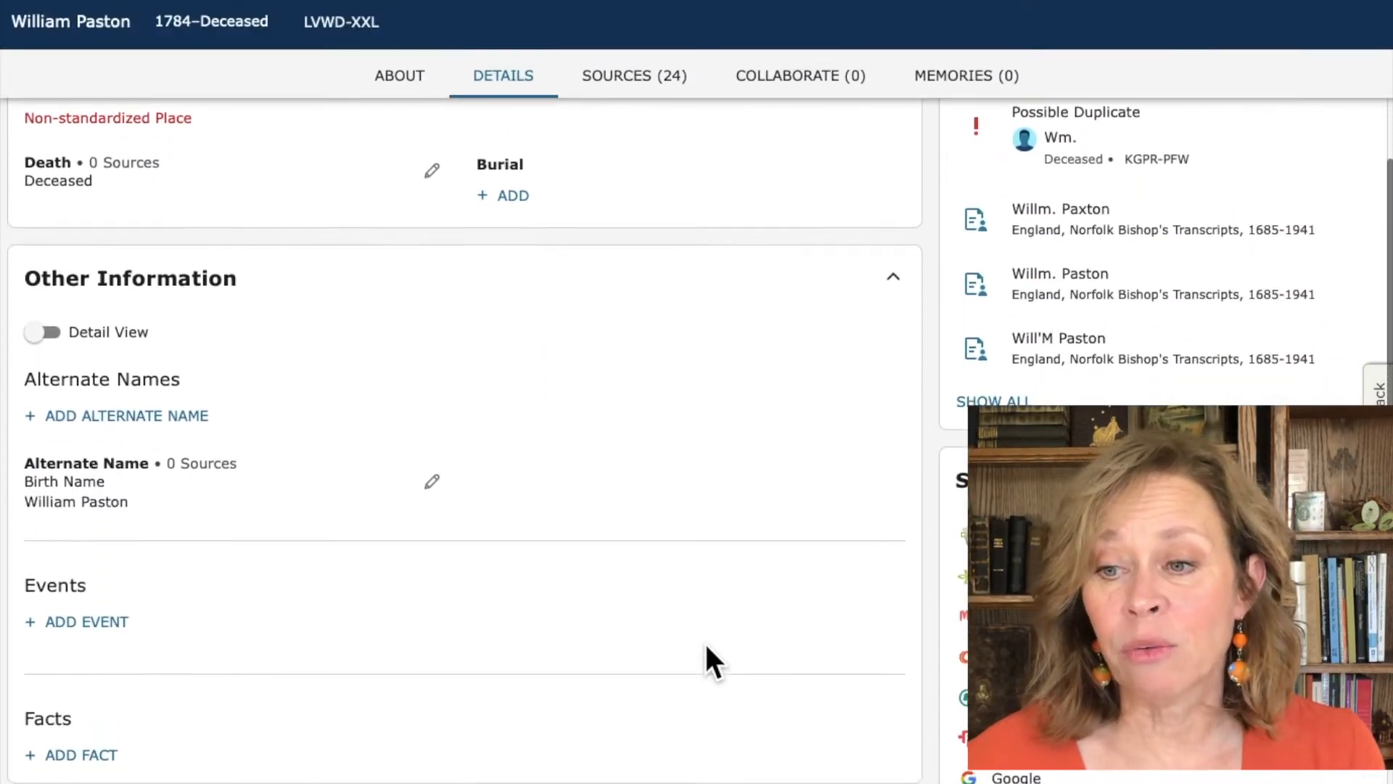
pyautogui.scroll(-5, 706, 646)
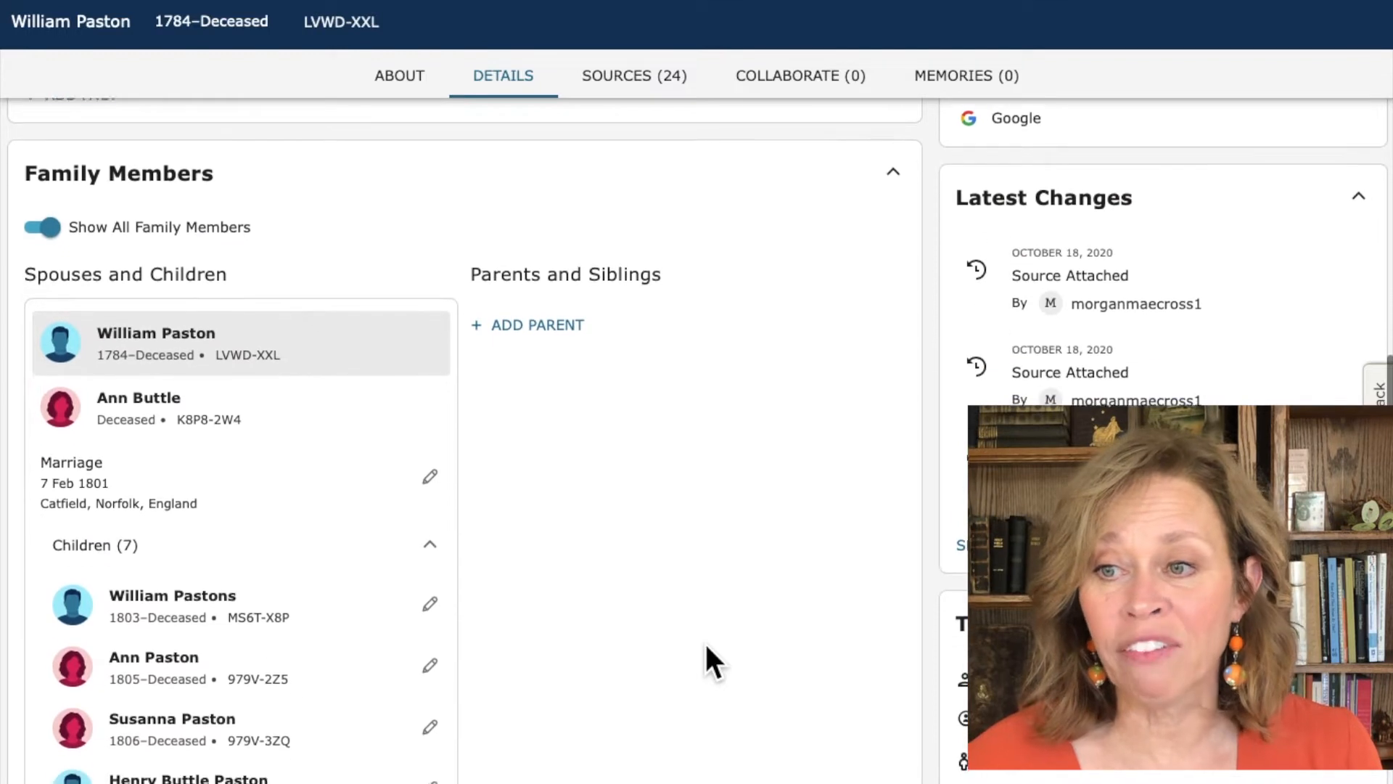
pyautogui.scroll(-1, 714, 661)
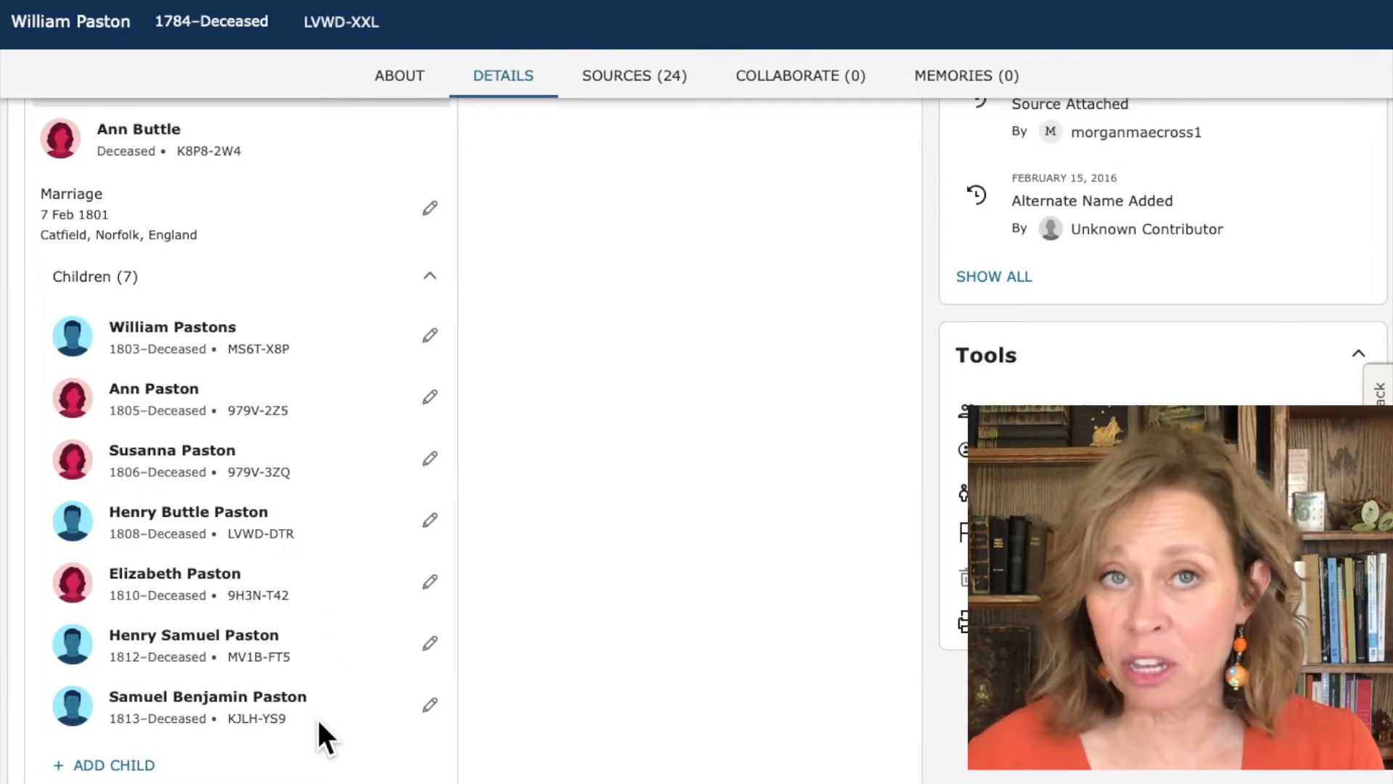
pyautogui.scroll(15, 479, 562)
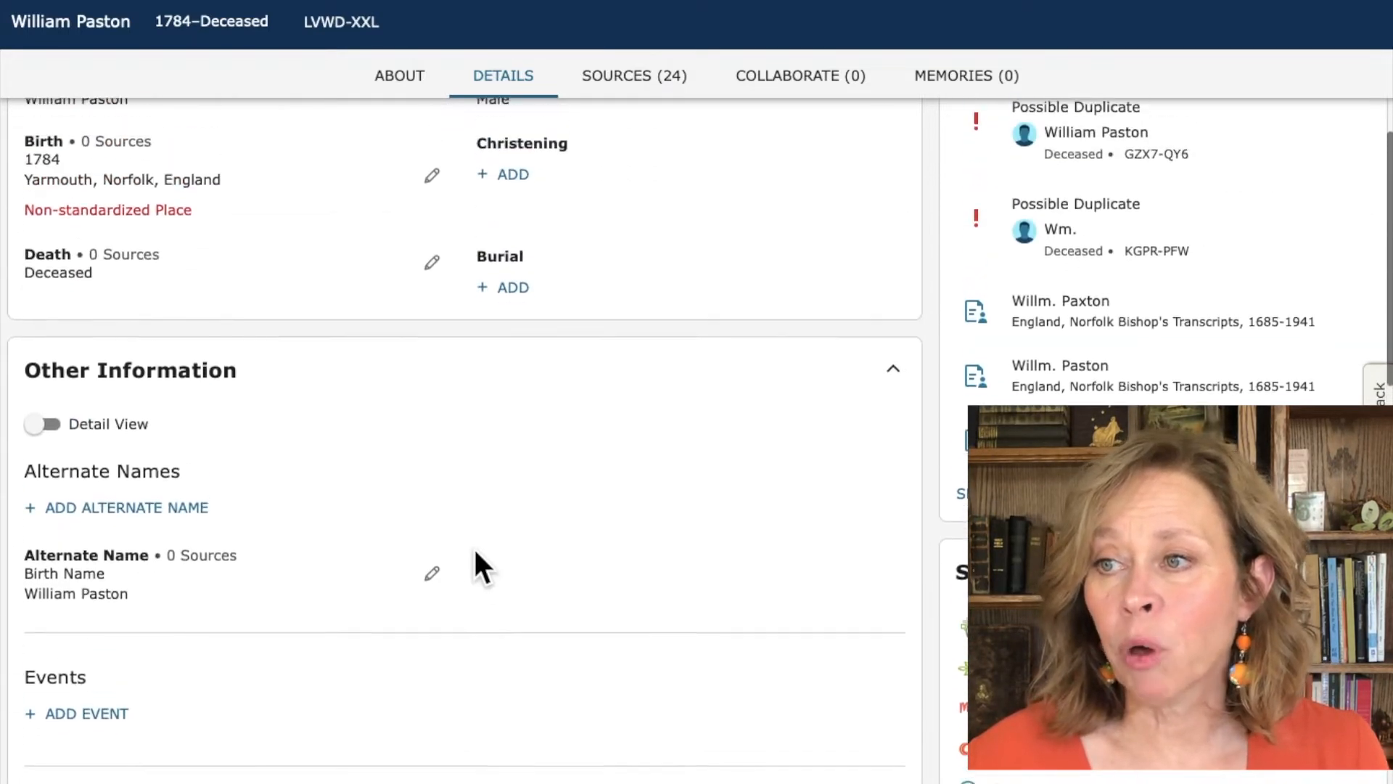
pyautogui.scroll(3, 473, 547)
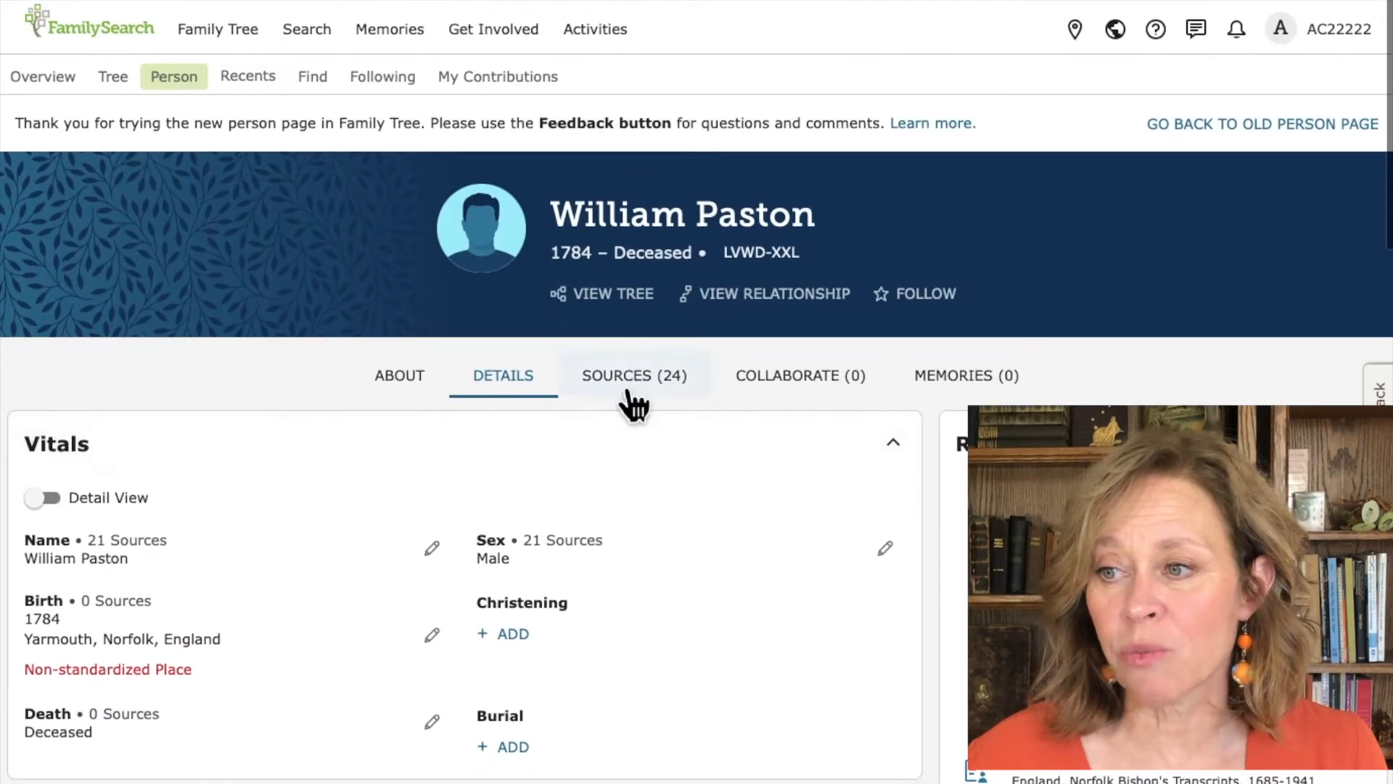
# - Examine the indexed information of the 1801 "England Marriages, 1538–1973" source attached to the ancestor, and collapse it again
pyautogui.click(630, 380)
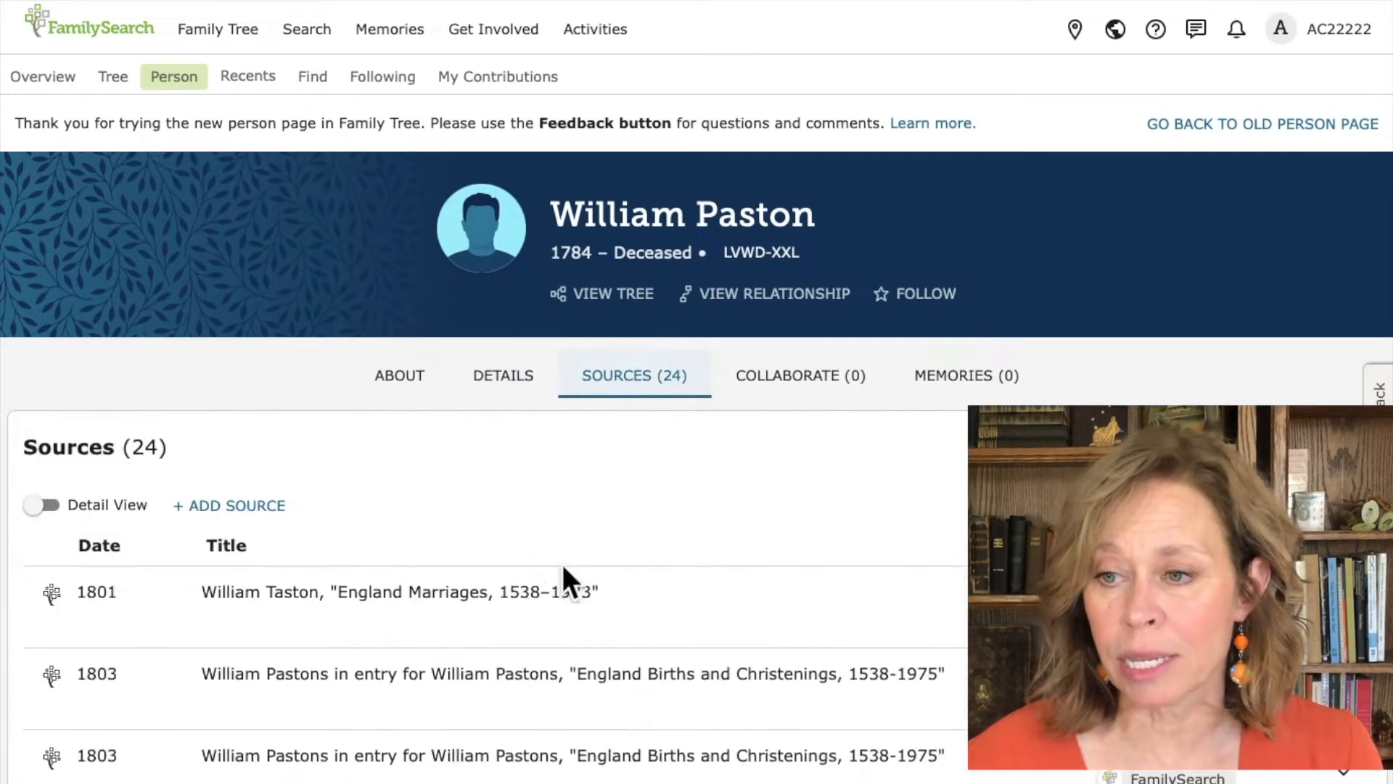
pyautogui.scroll(-3, 632, 620)
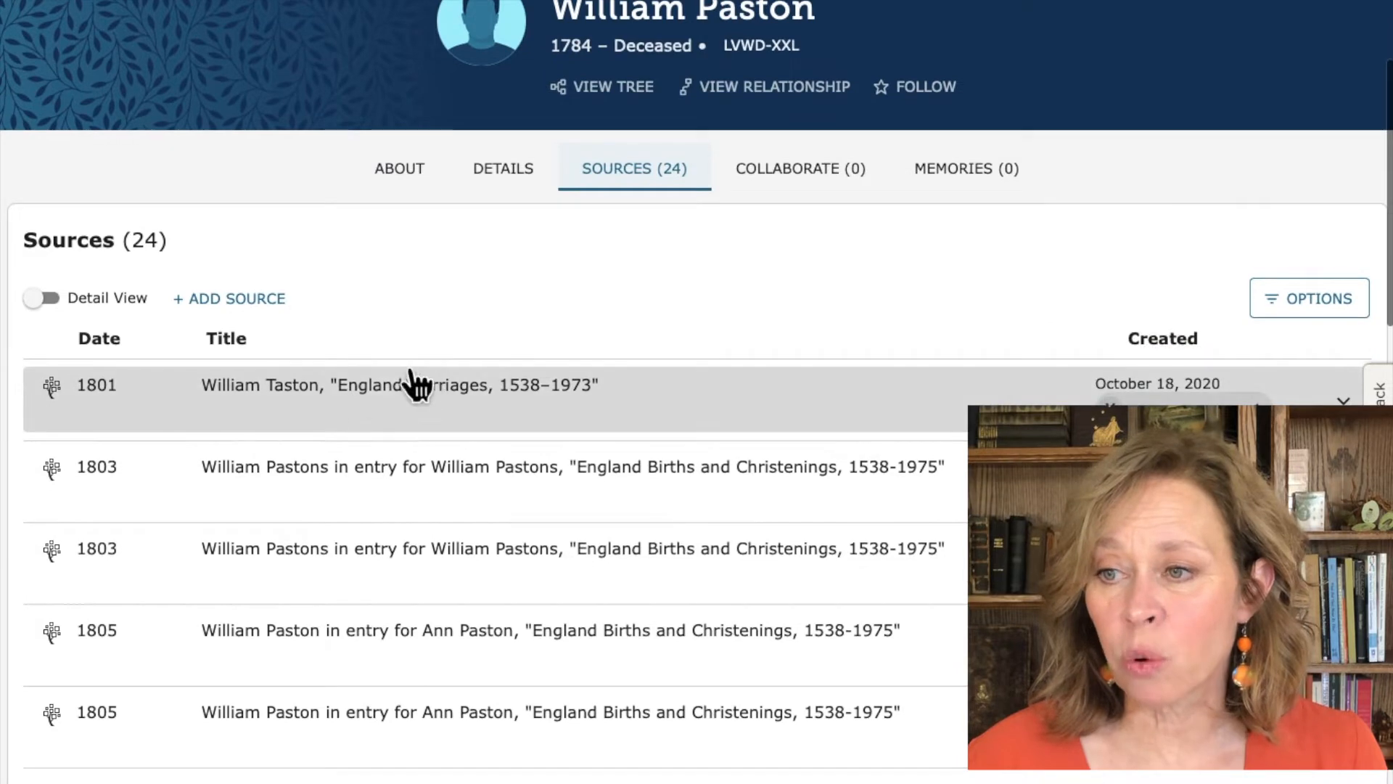
pyautogui.click(1344, 401)
pyautogui.scroll(-3, 550, 575)
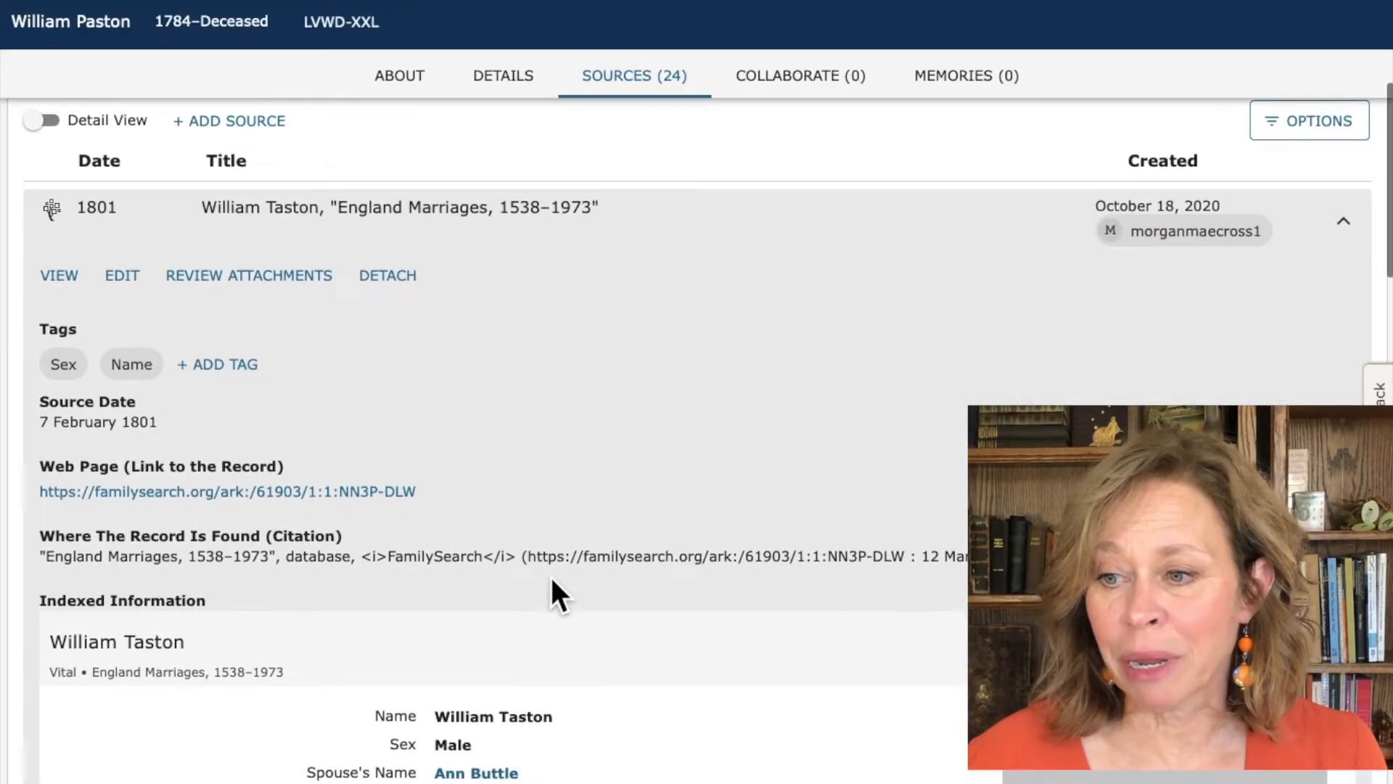
pyautogui.scroll(-5, 552, 577)
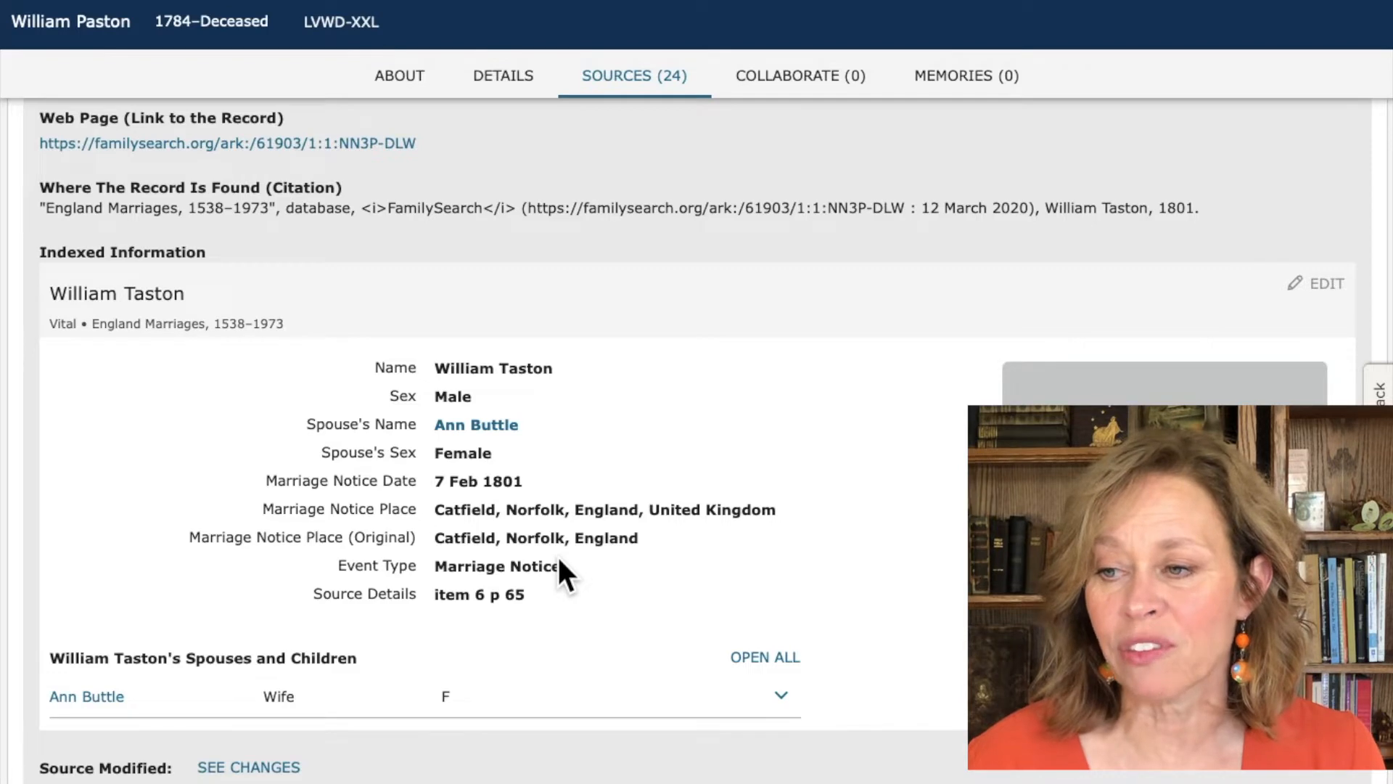
pyautogui.scroll(-3, 559, 563)
pyautogui.scroll(5, 558, 566)
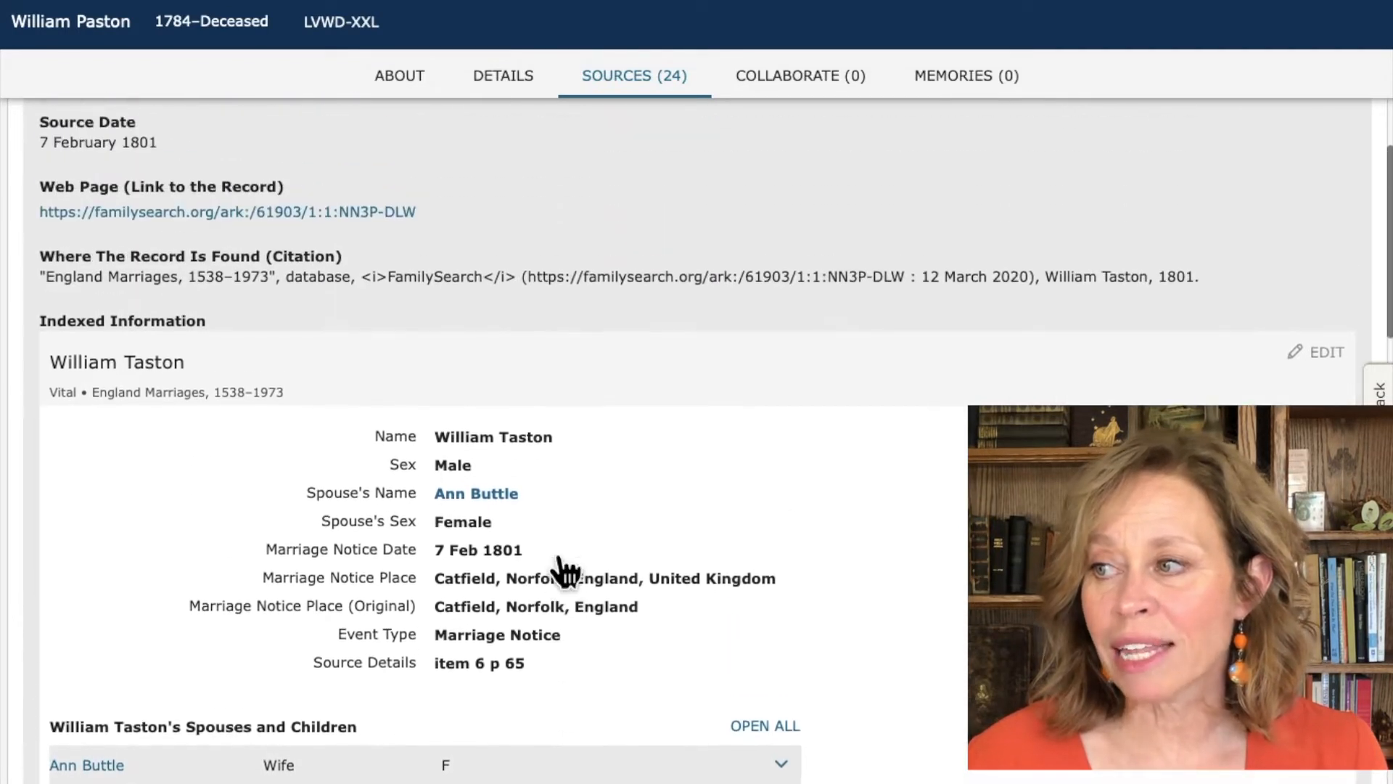
pyautogui.scroll(8, 1193, 245)
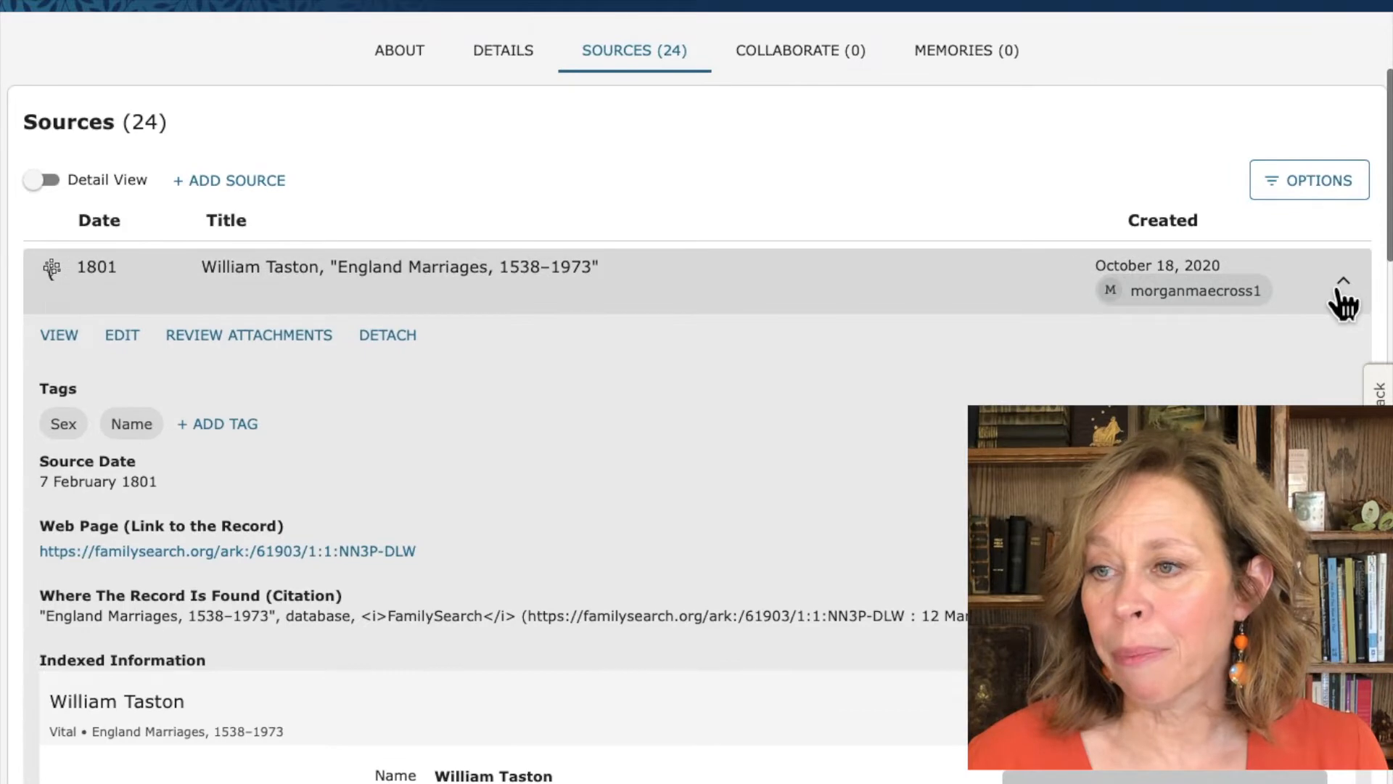
pyautogui.click(1341, 292)
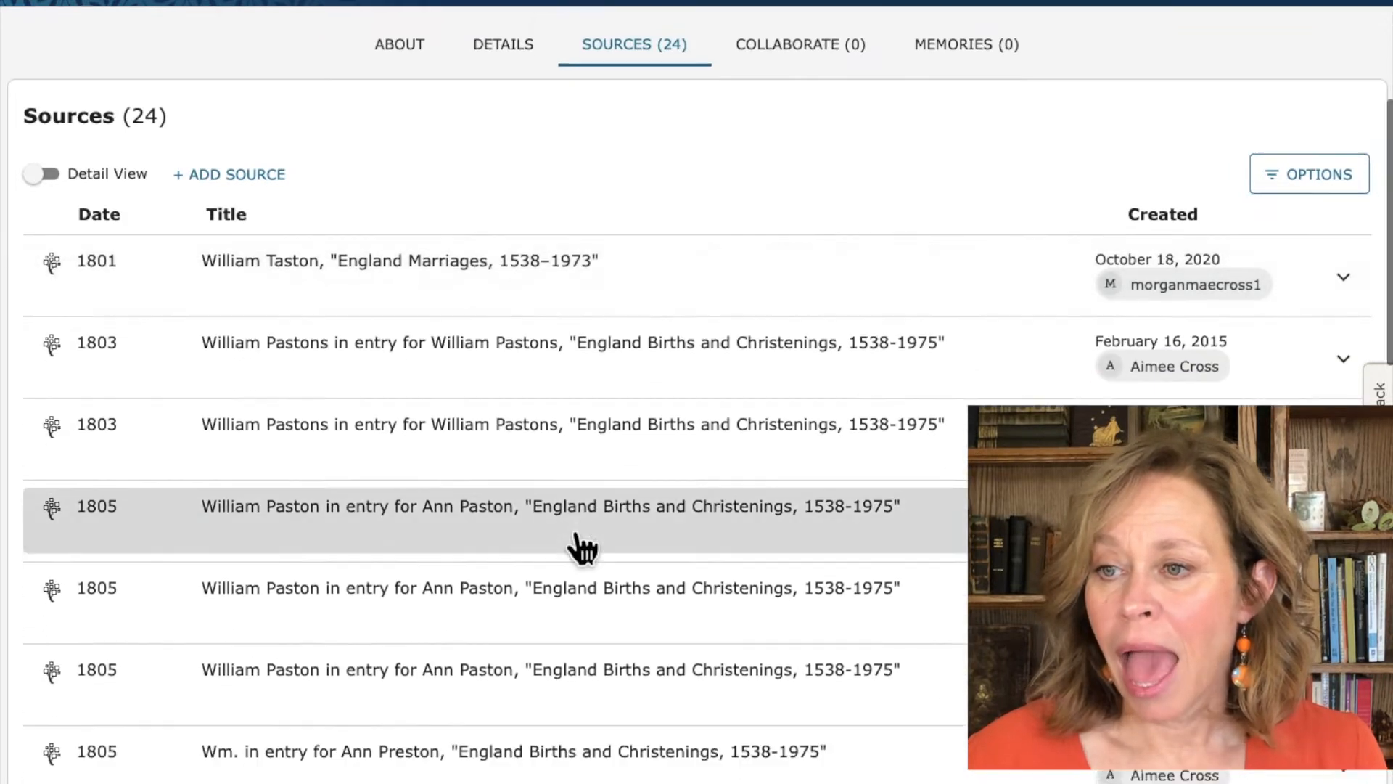
# - Look through the ancestor's attached christening sources from 1803 to 1813 to see which children they cover
pyautogui.scroll(-1, 577, 546)
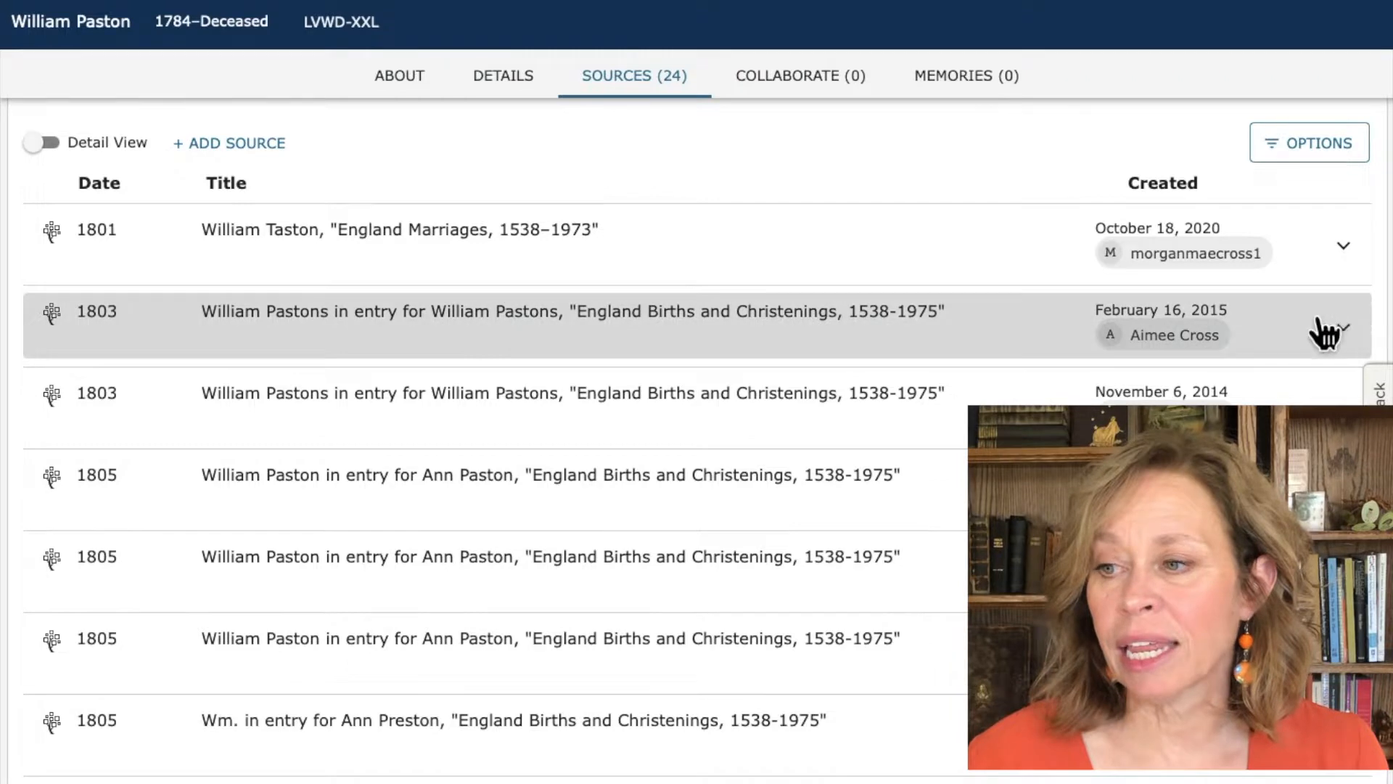
pyautogui.scroll(-4, 459, 731)
pyautogui.scroll(-2, 488, 522)
pyautogui.scroll(-6, 501, 551)
pyautogui.scroll(-1, 518, 499)
pyautogui.scroll(-1, 519, 501)
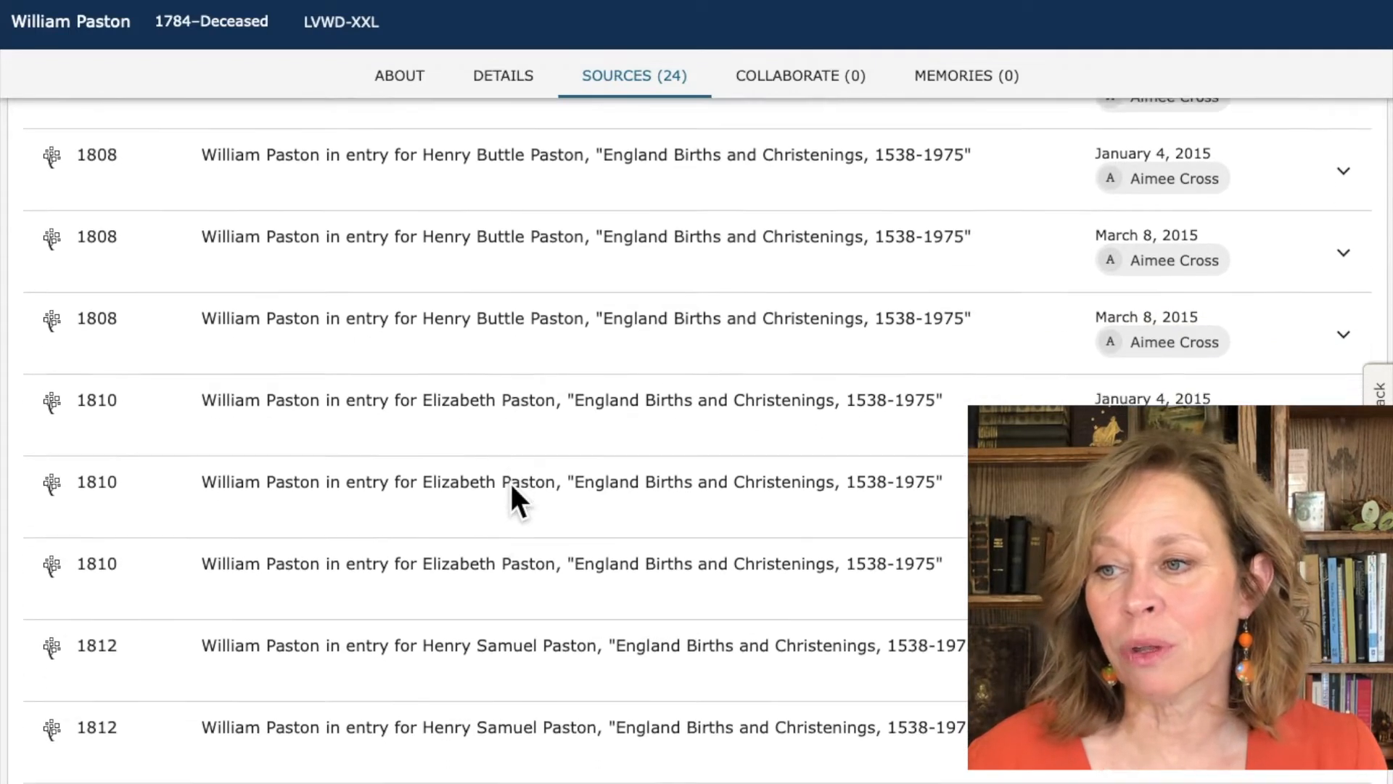
pyautogui.scroll(-1, 516, 499)
pyautogui.scroll(-3, 559, 640)
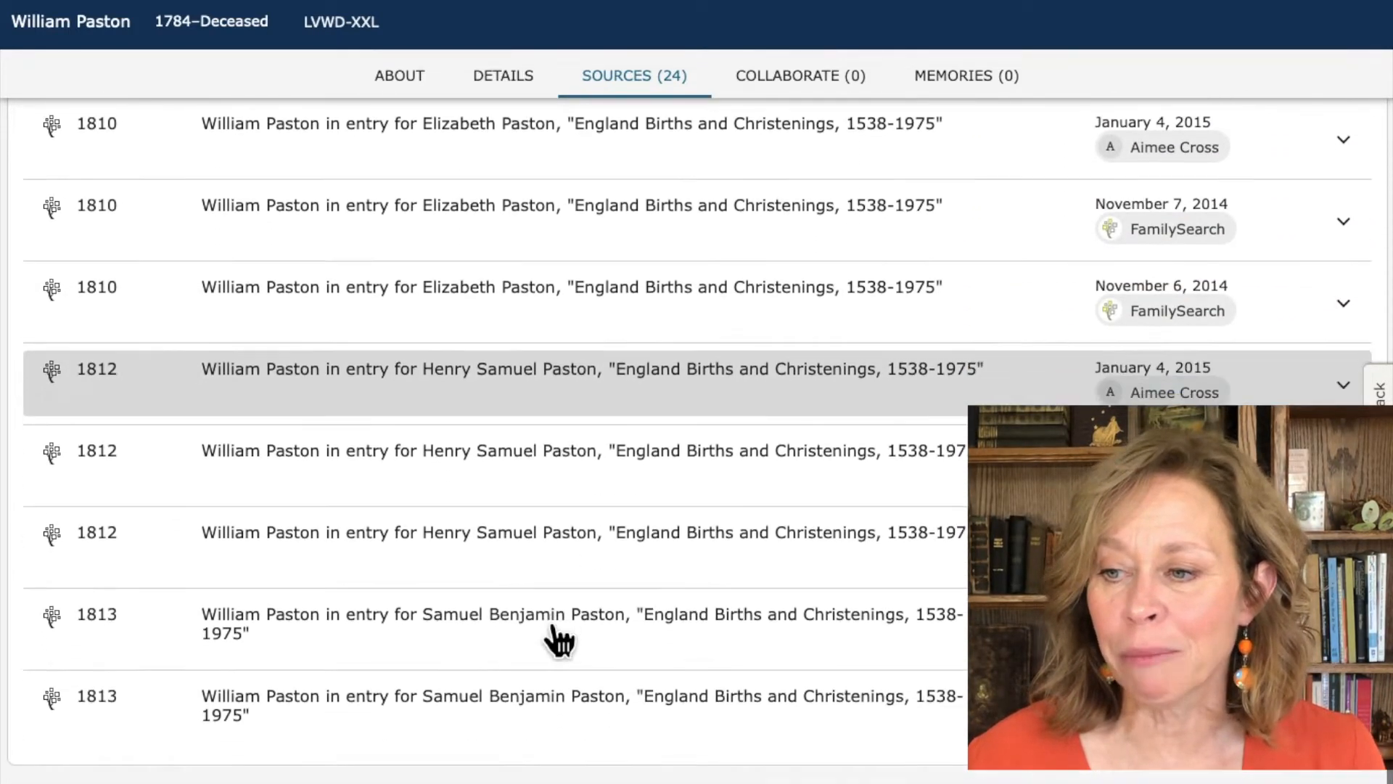
pyautogui.scroll(10, 554, 630)
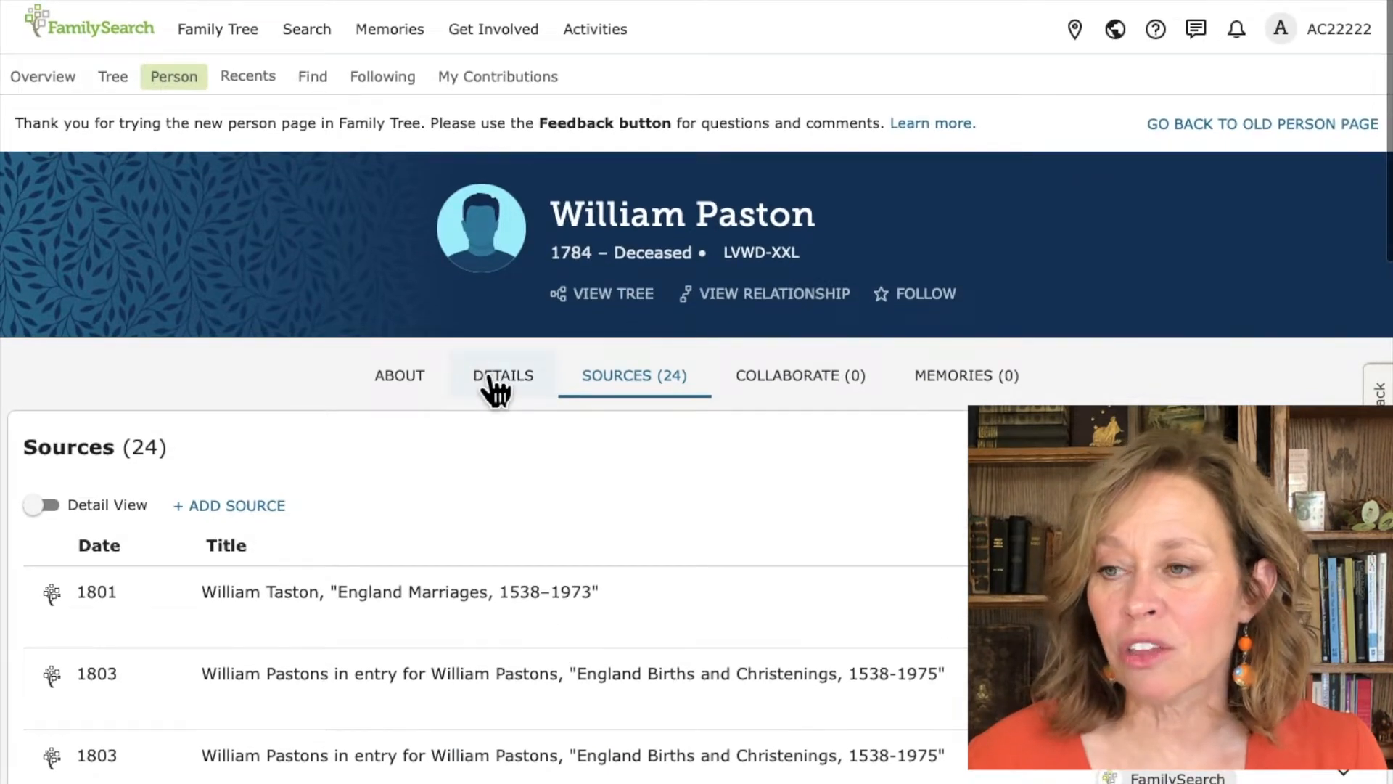
# - Return to the ancestor's details and check the marriage and the children's entries
pyautogui.click(494, 382)
pyautogui.scroll(-10, 616, 581)
pyautogui.scroll(-4, 619, 583)
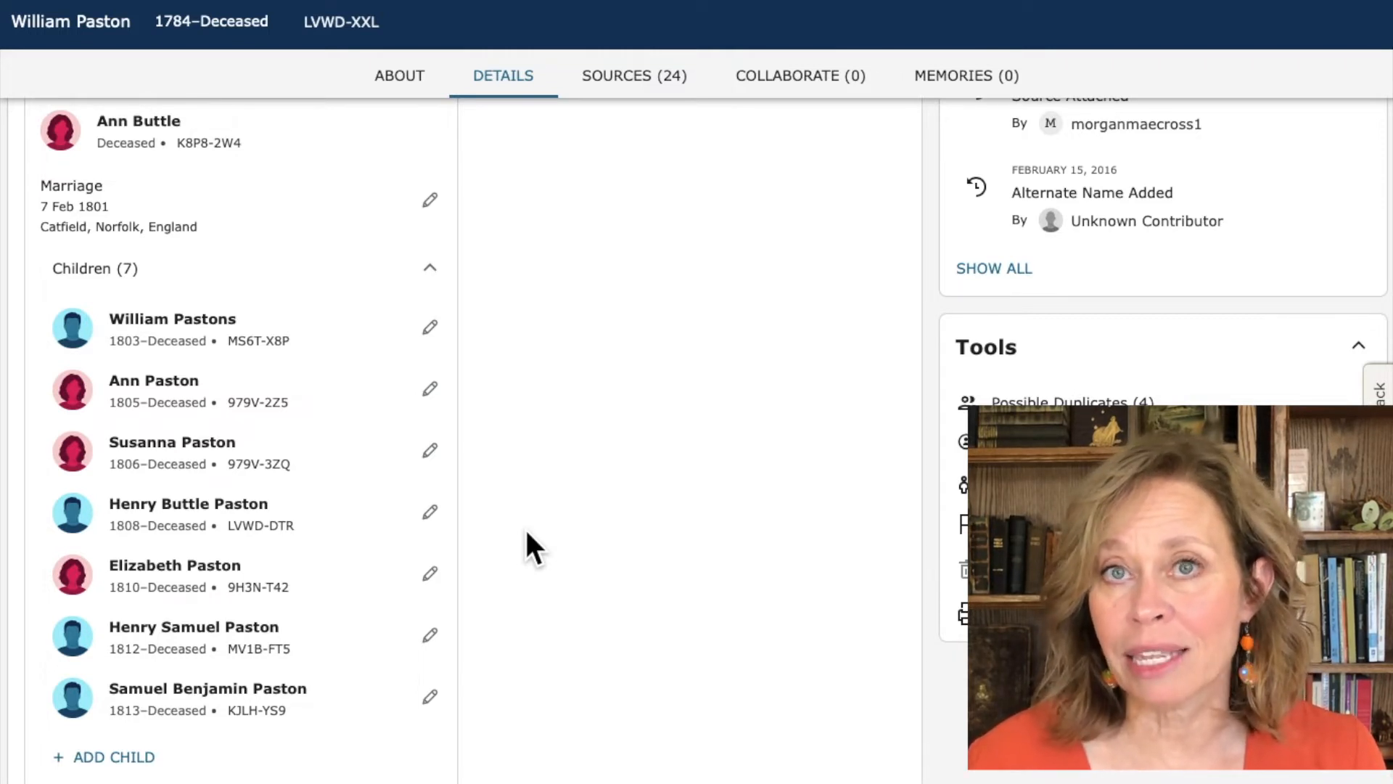
pyautogui.scroll(10, 748, 485)
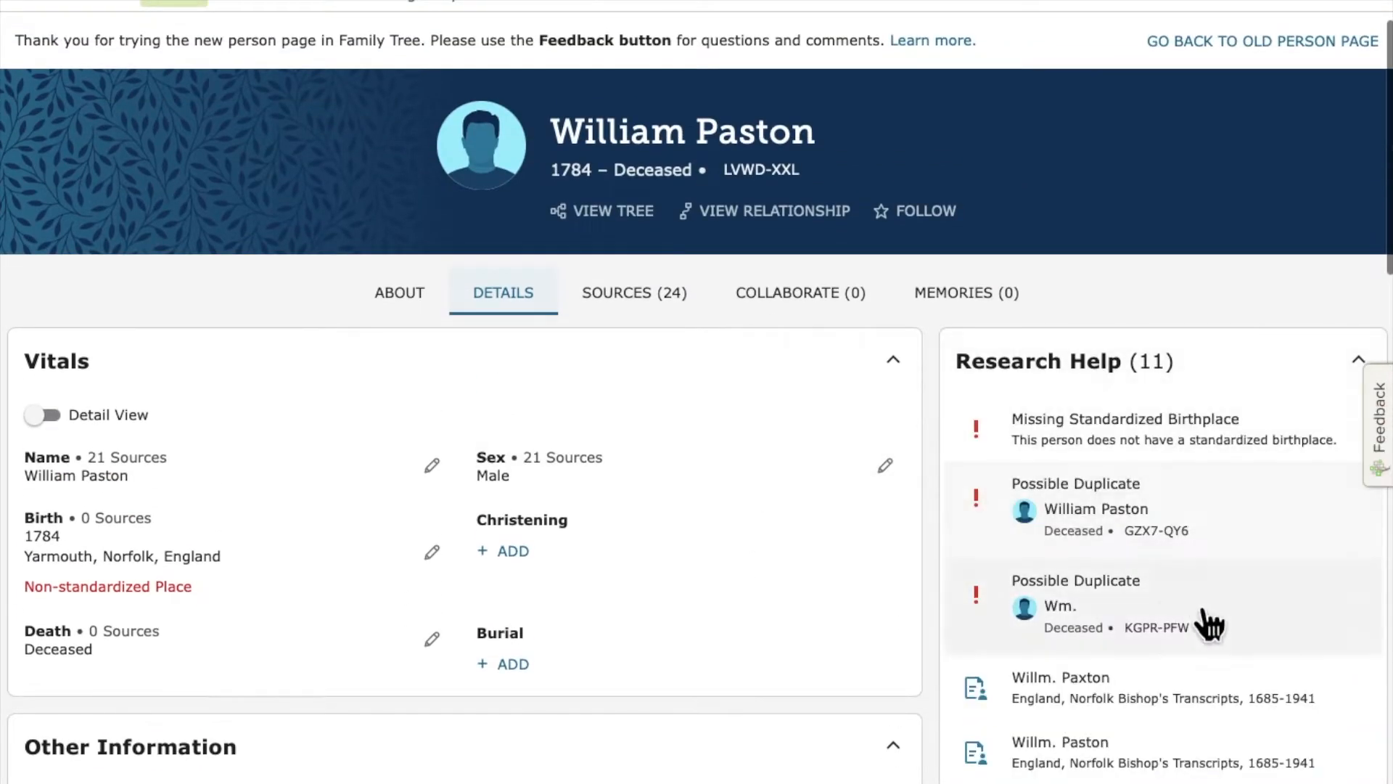
# - Open the ancestor's possible duplicates and start the merge review for the first one listed
pyautogui.scroll(-1, 1168, 768)
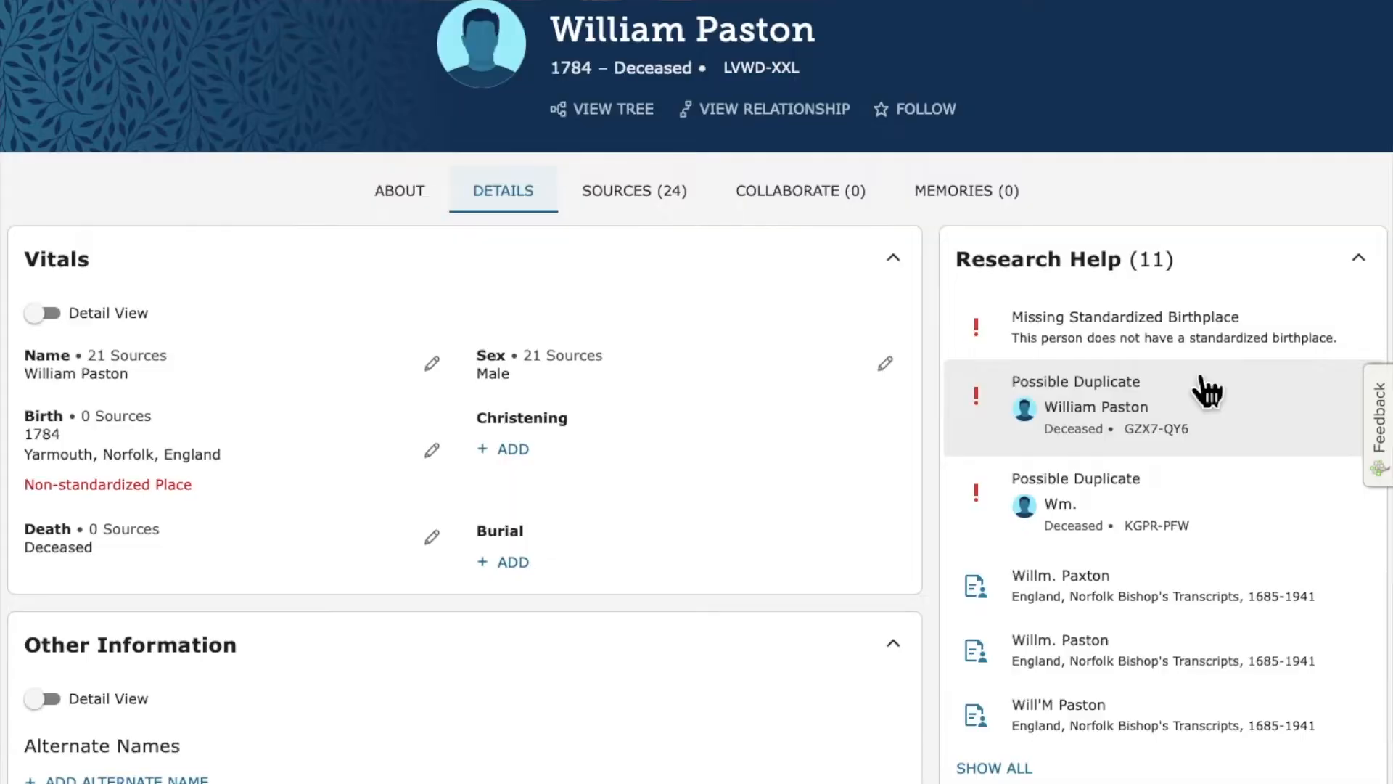
pyautogui.scroll(-1, 1206, 392)
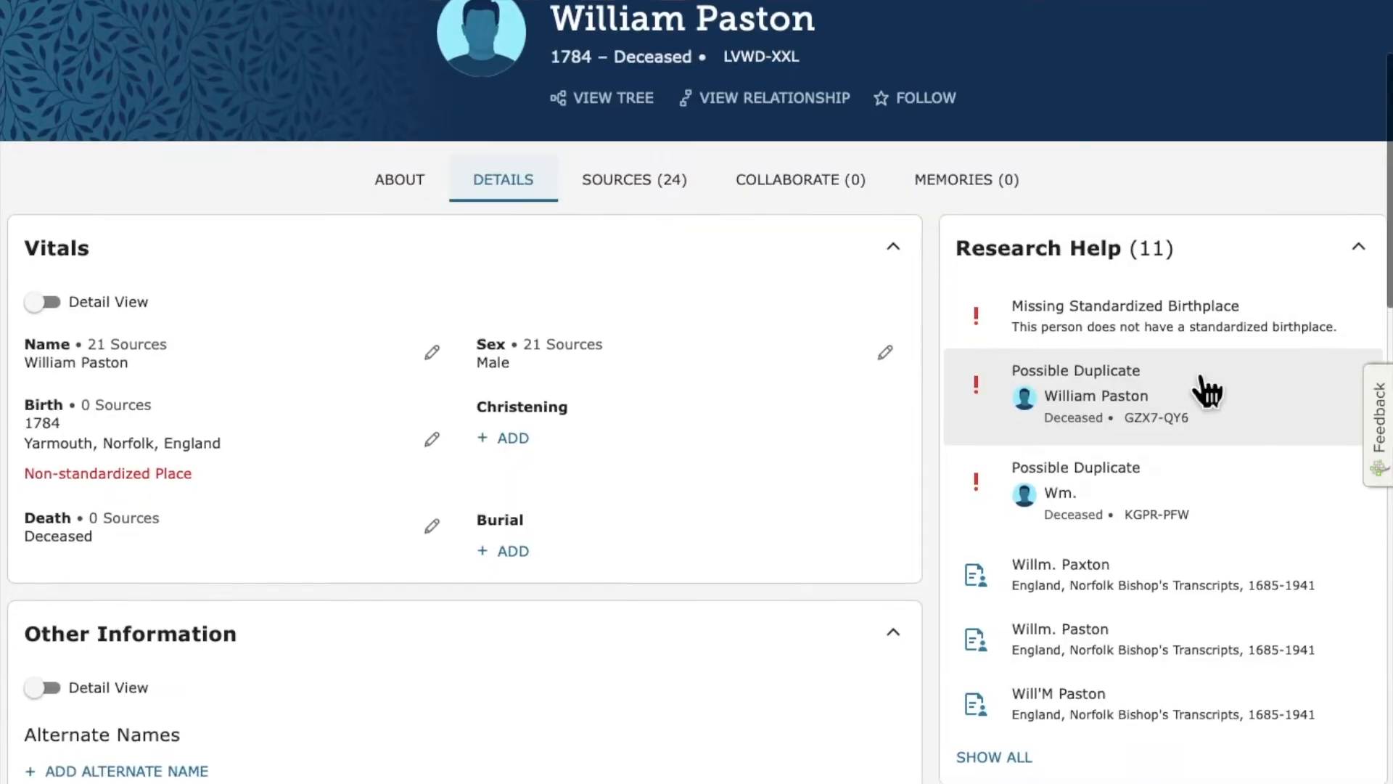
pyautogui.scroll(-10, 1201, 428)
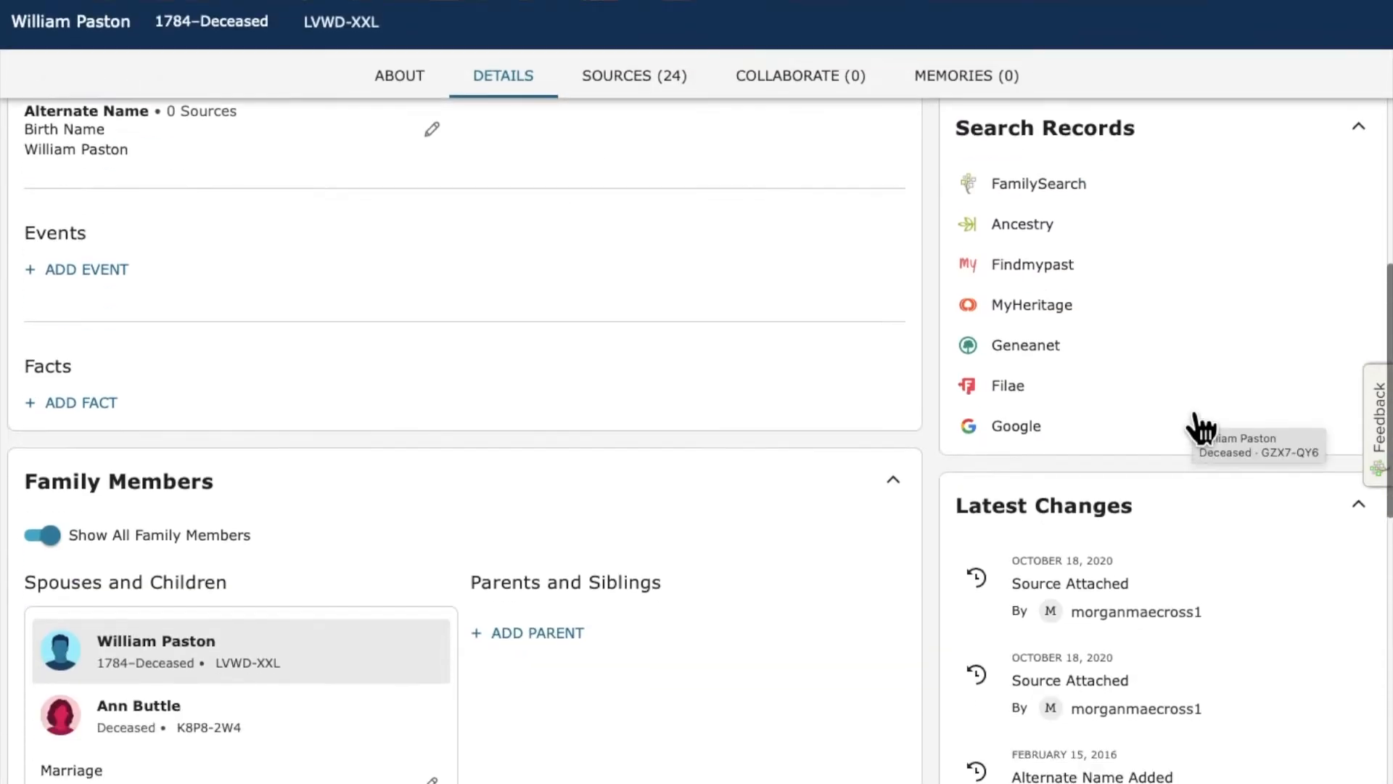
pyautogui.scroll(-5, 1135, 603)
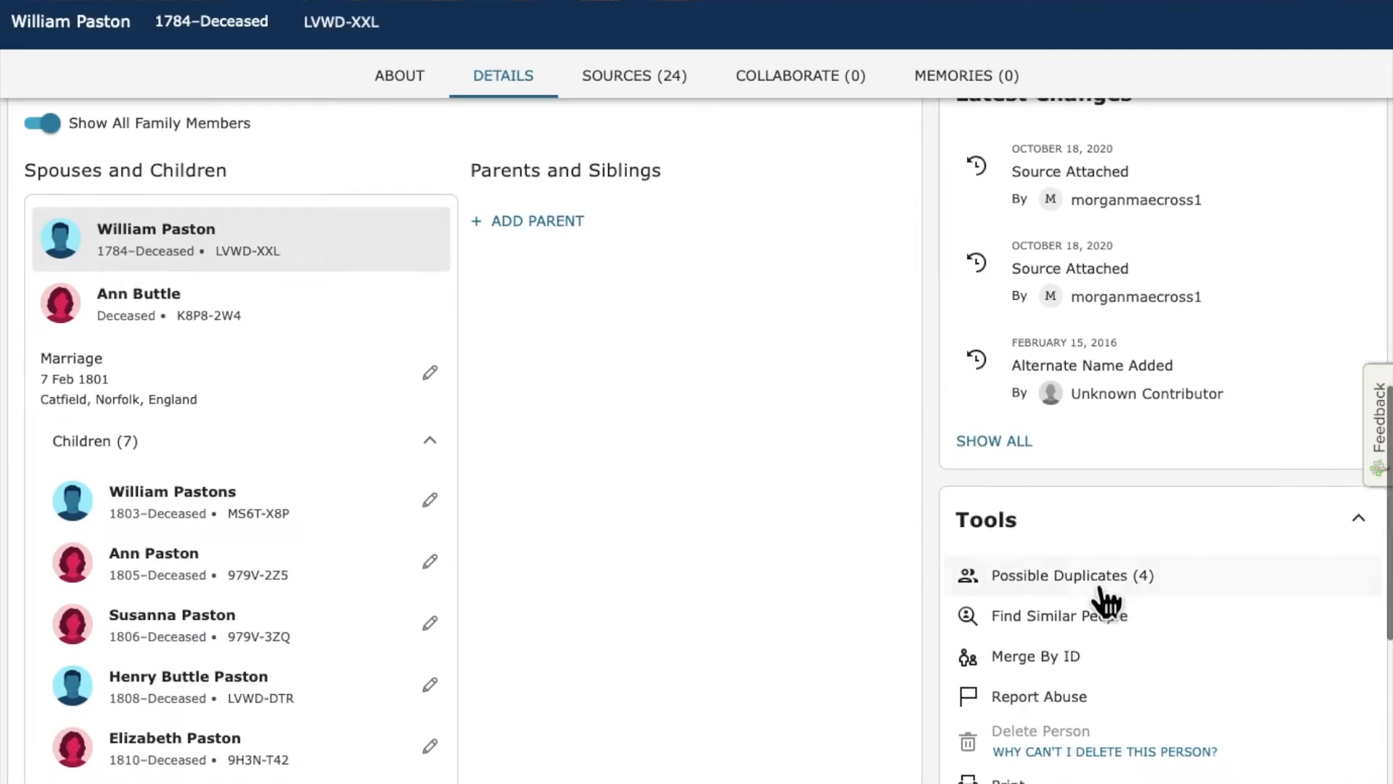
pyautogui.click(1081, 581)
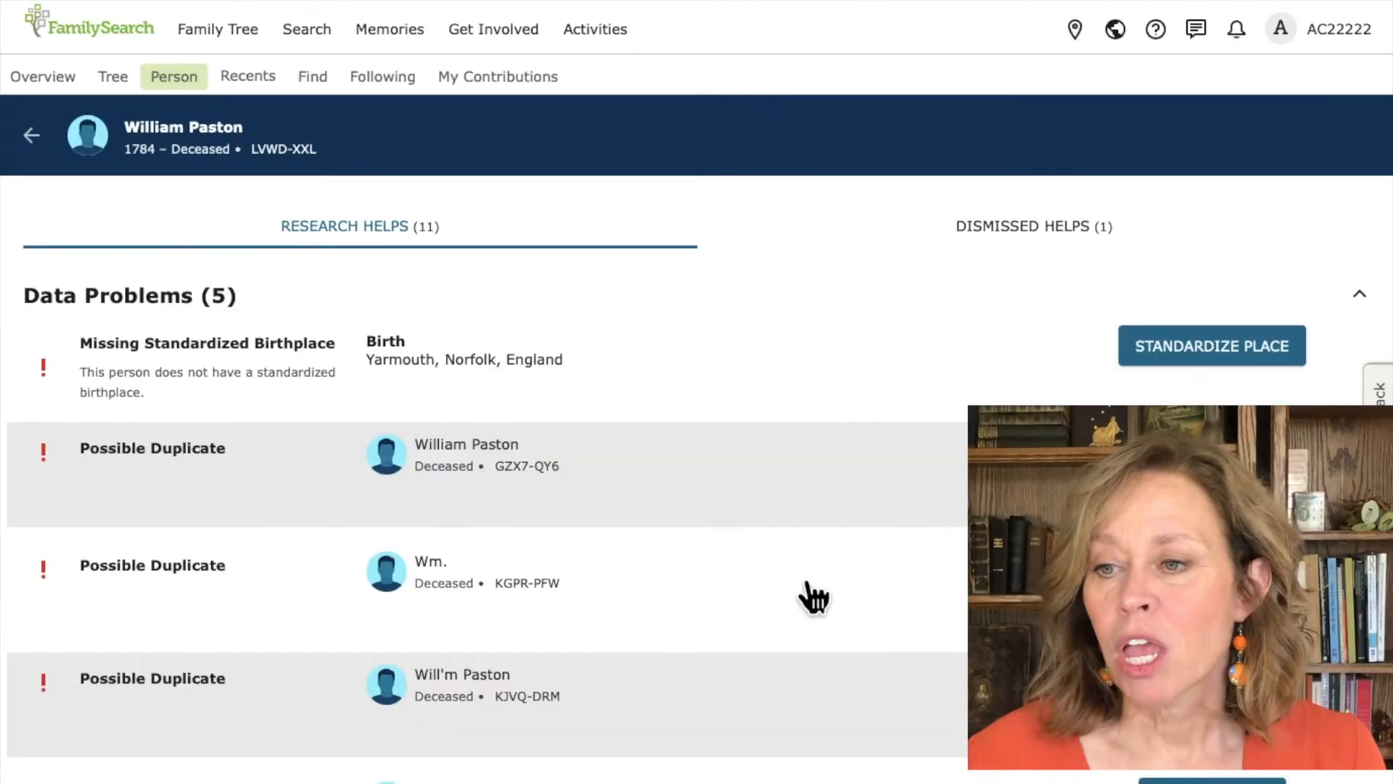
pyautogui.scroll(-2, 800, 746)
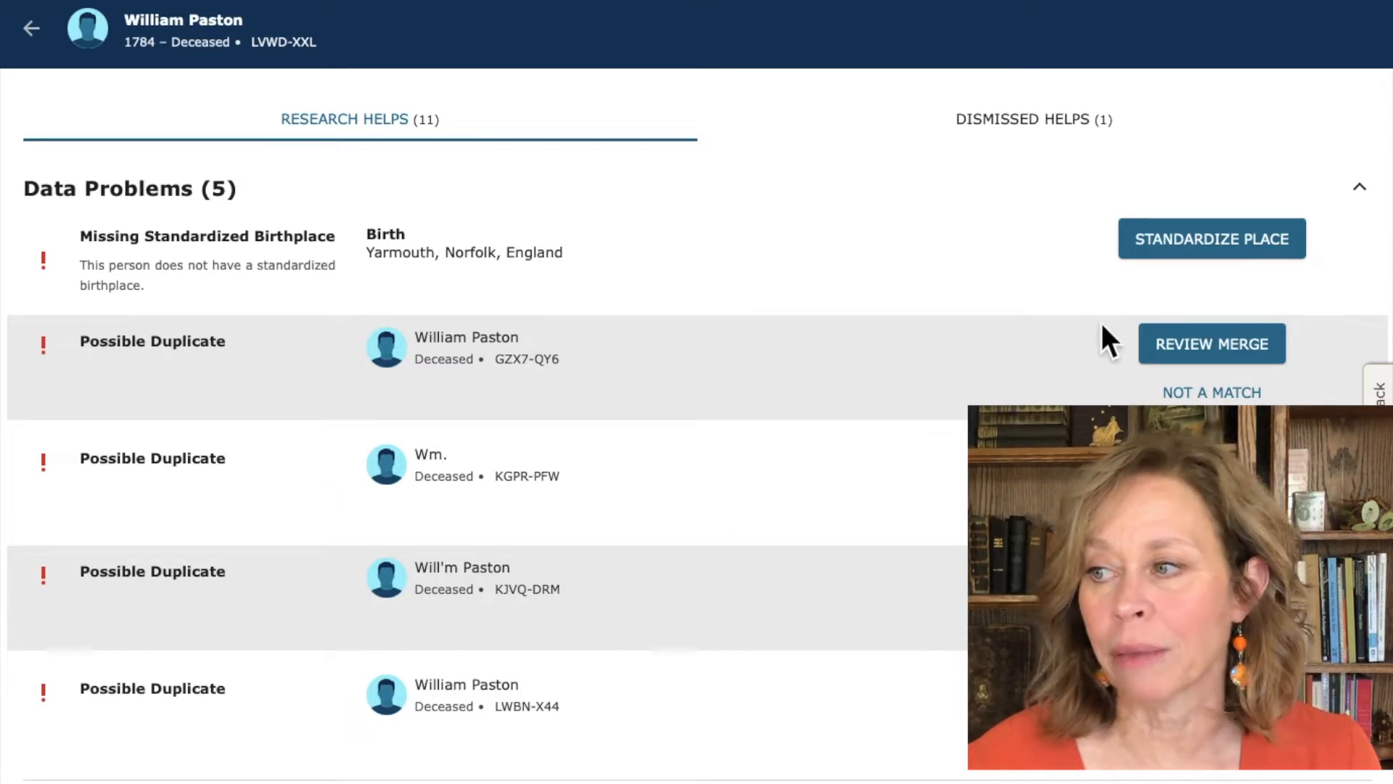
pyautogui.click(1186, 347)
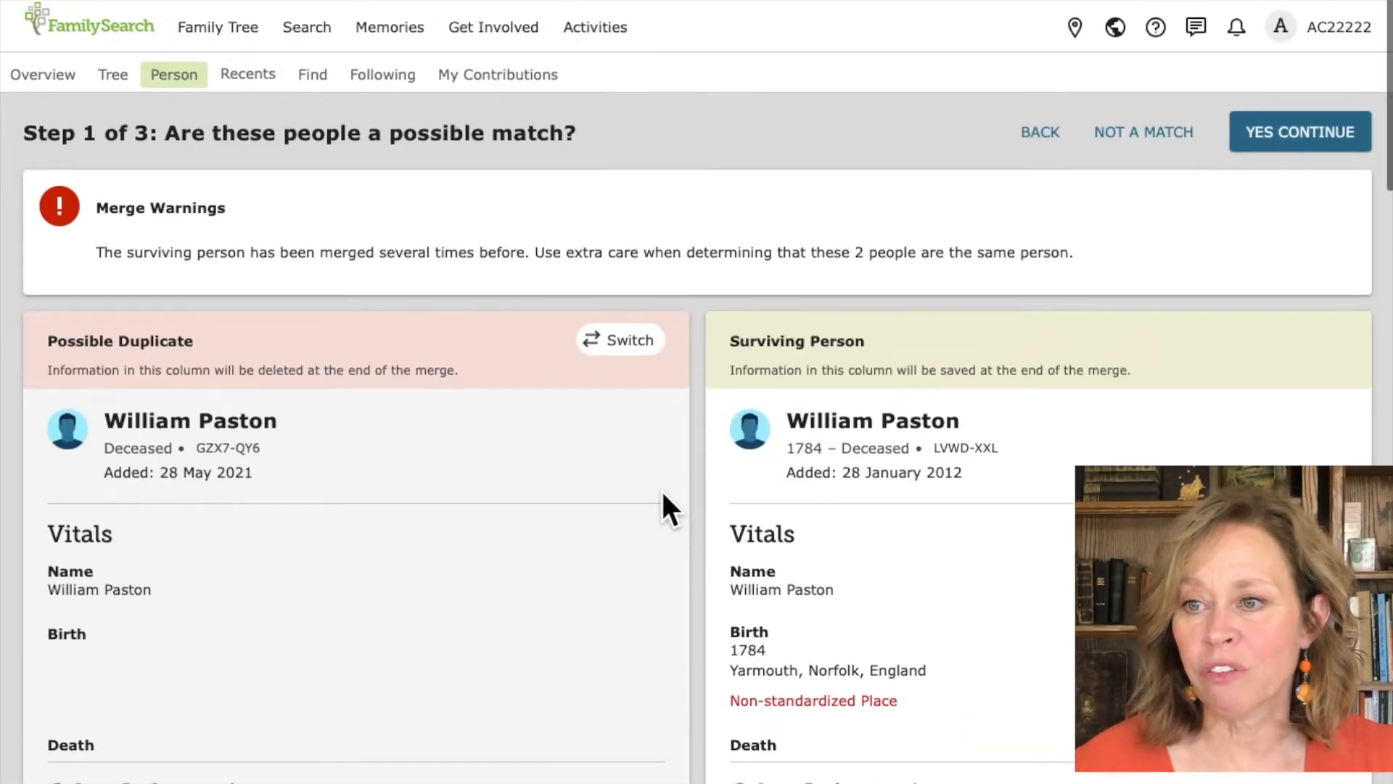
# - Compare the vitals, spouse and children of the possible duplicate with those of the surviving person
pyautogui.scroll(-1, 662, 494)
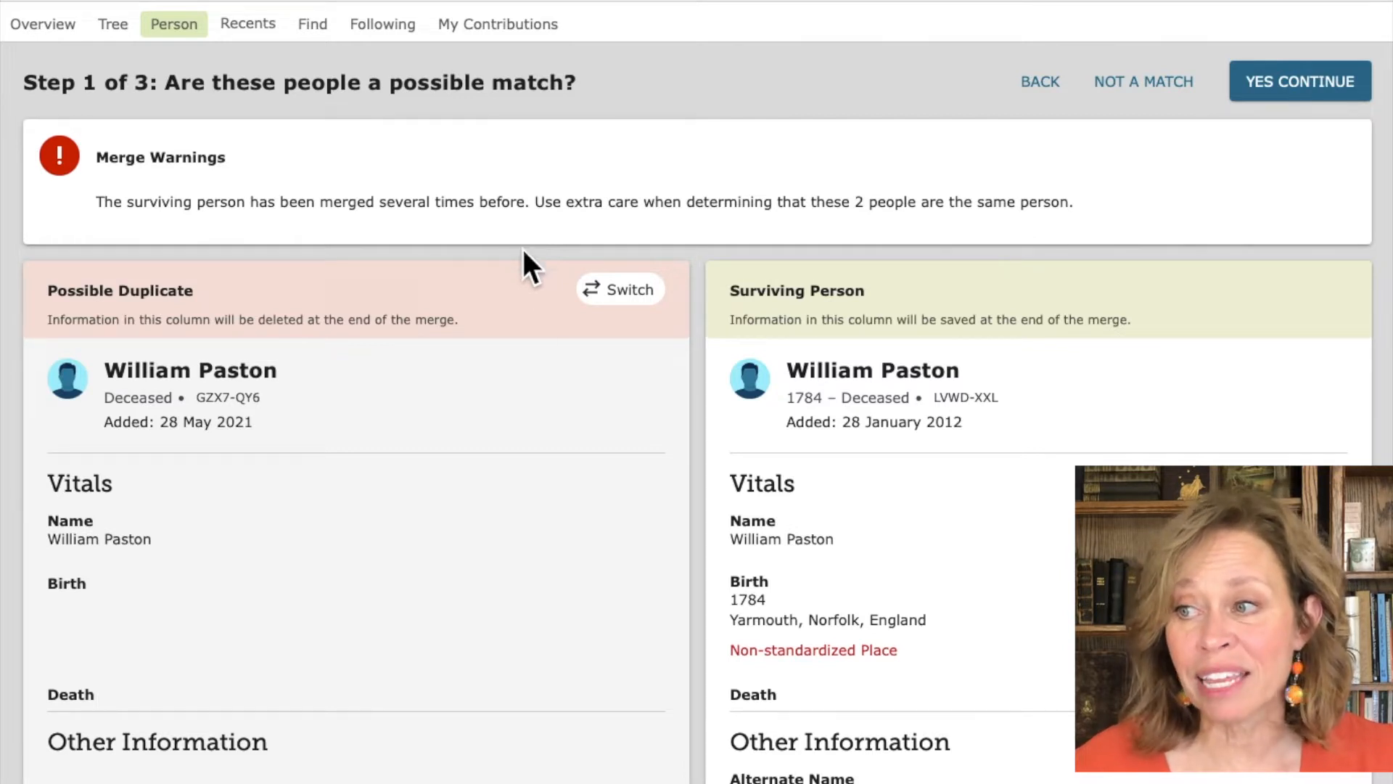
pyautogui.scroll(-3, 533, 565)
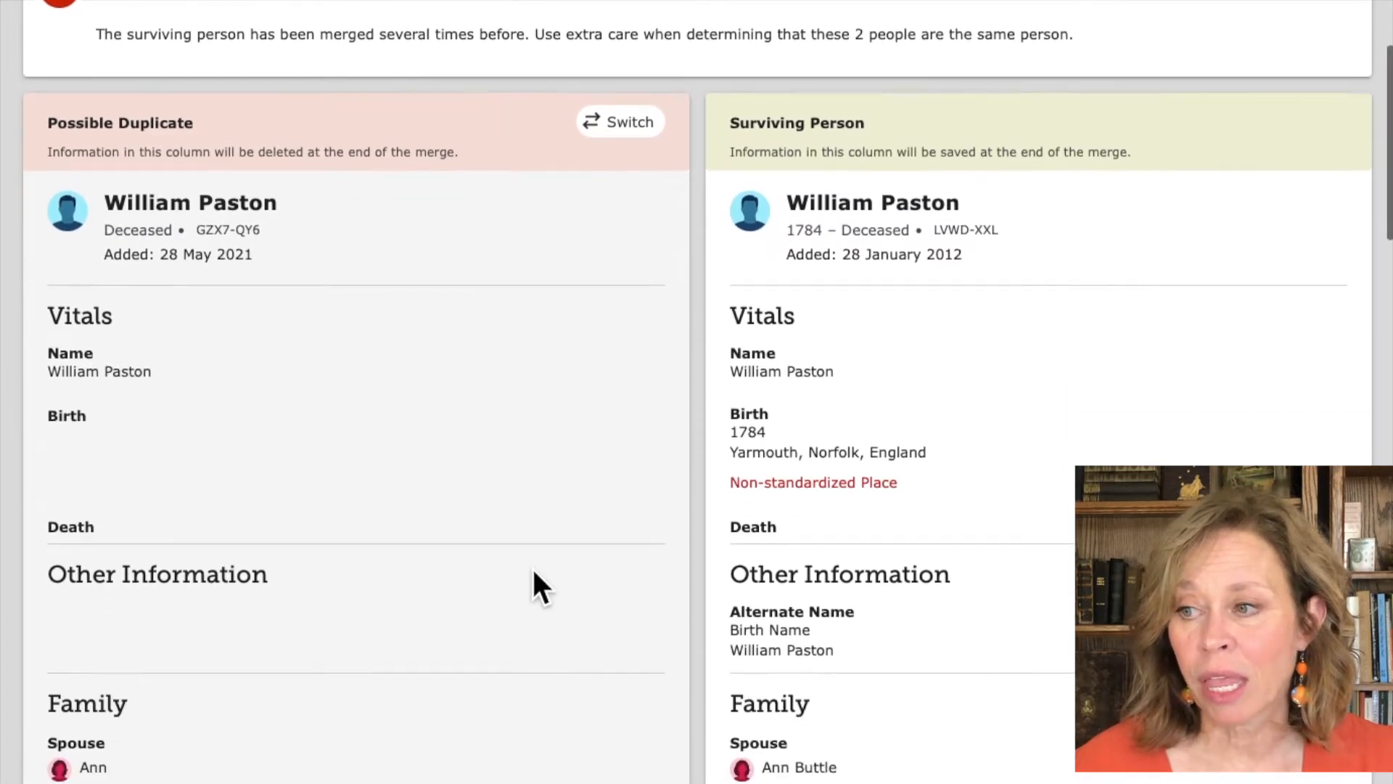
pyautogui.scroll(-2, 534, 571)
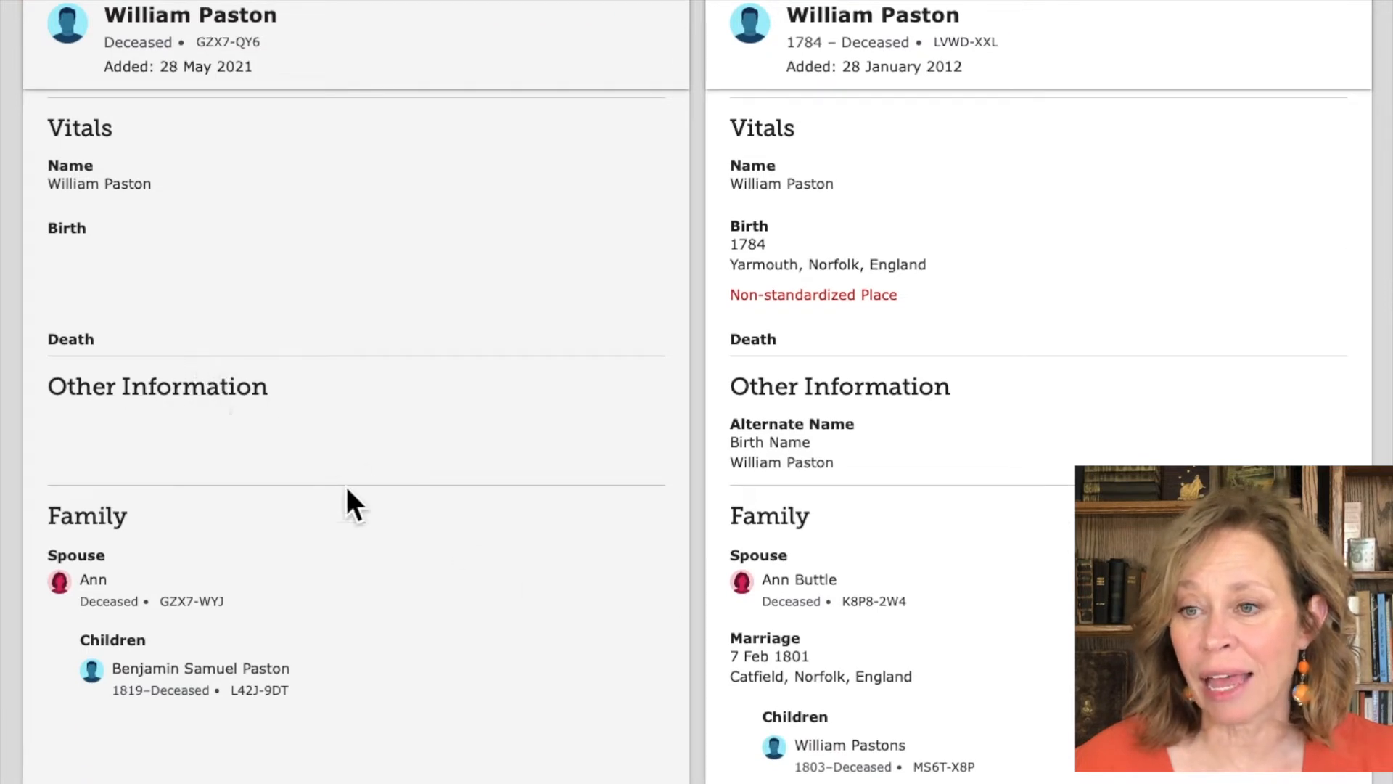
pyautogui.scroll(-5, 443, 689)
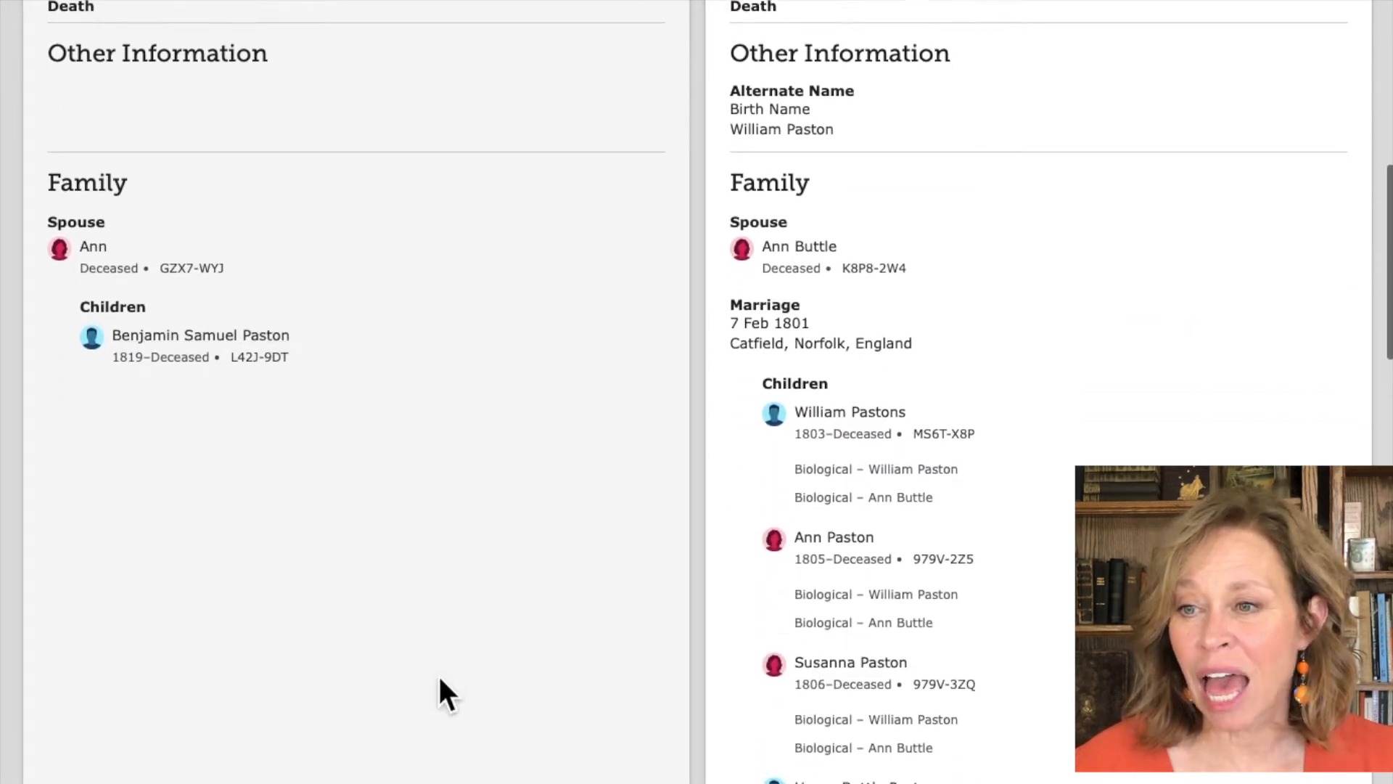
pyautogui.scroll(-1, 440, 680)
pyautogui.scroll(-5, 440, 679)
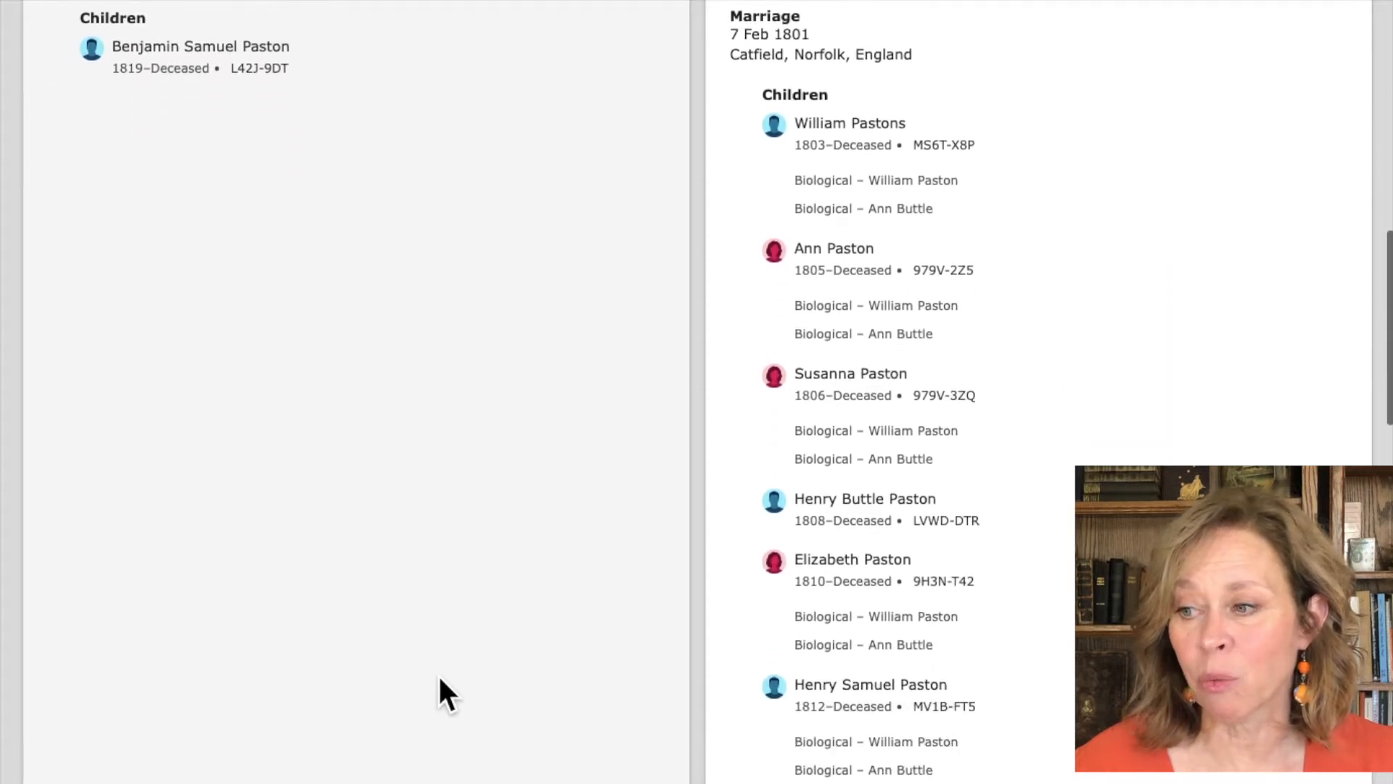
pyautogui.scroll(1, 439, 679)
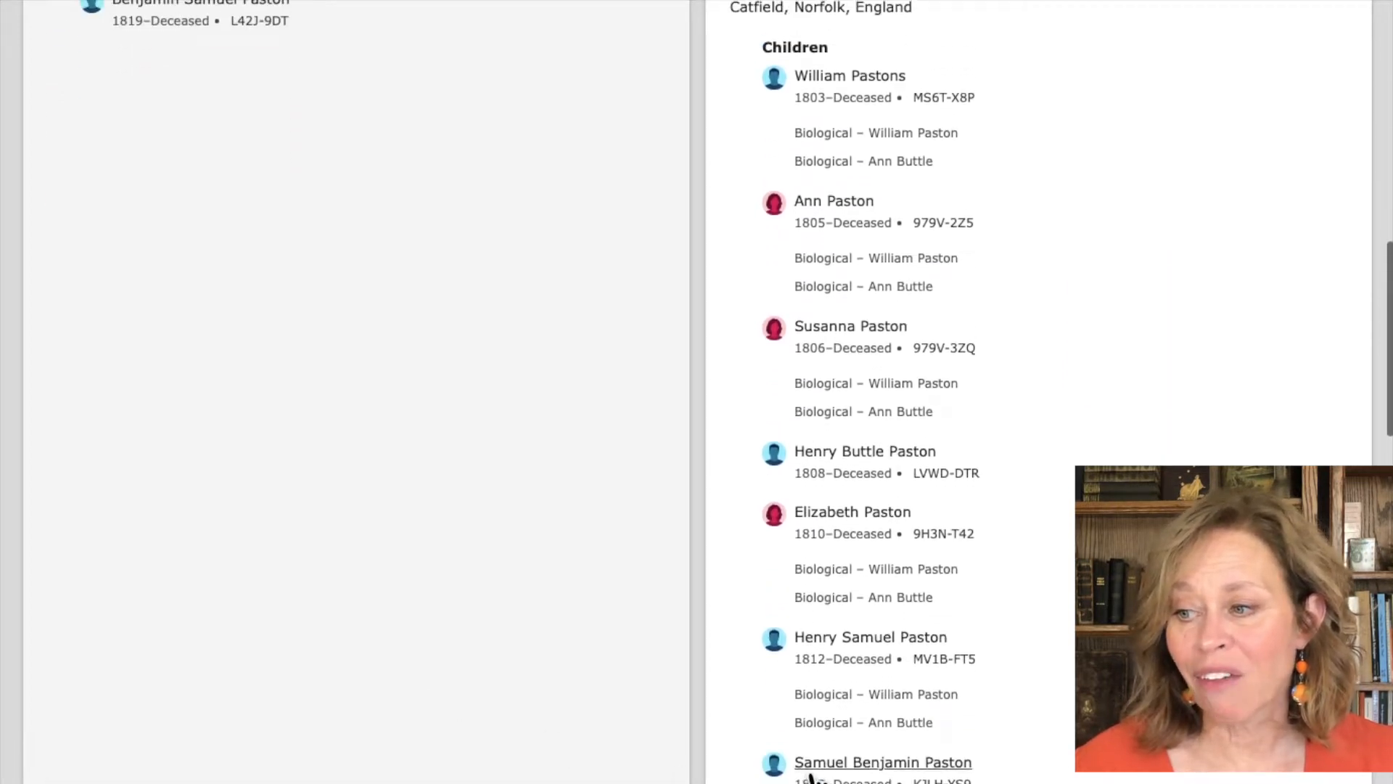
pyautogui.scroll(2, 246, 481)
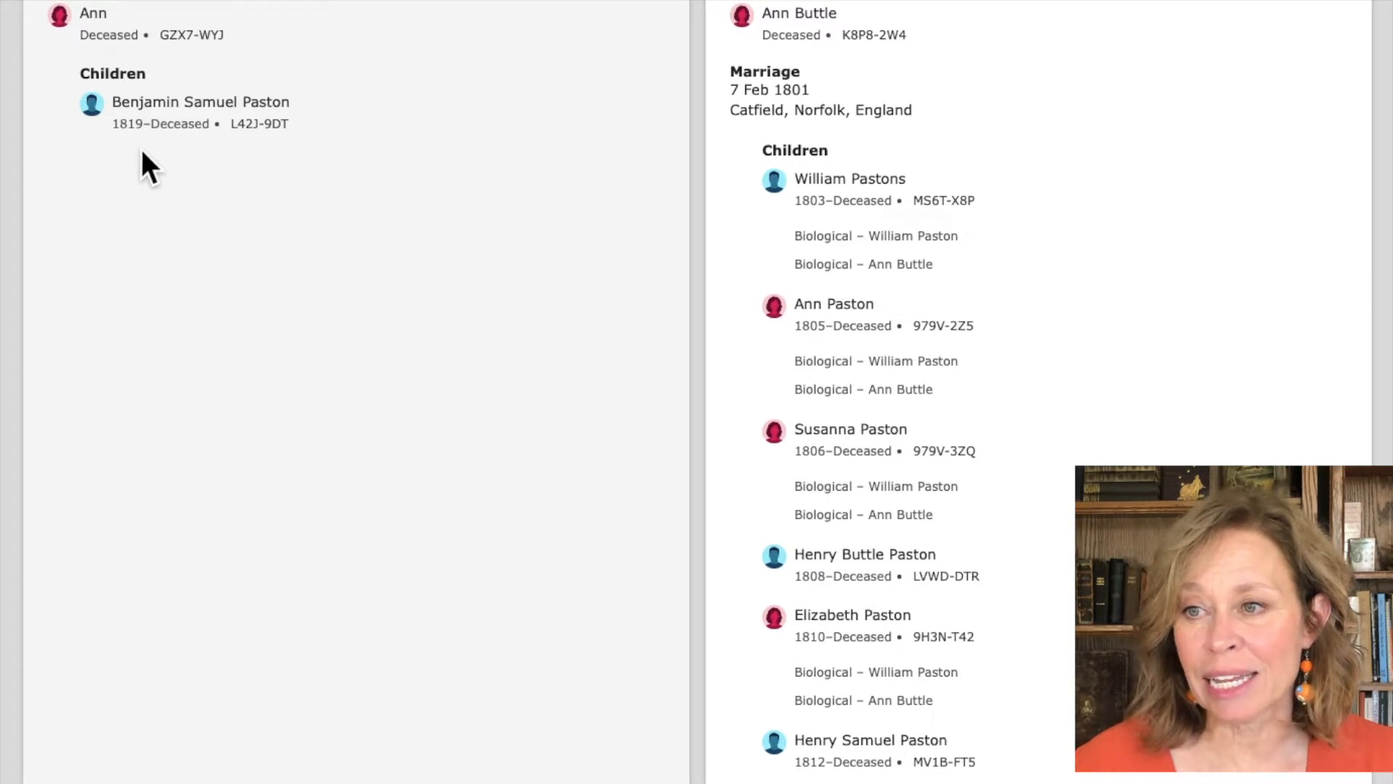
pyautogui.scroll(-3, 348, 473)
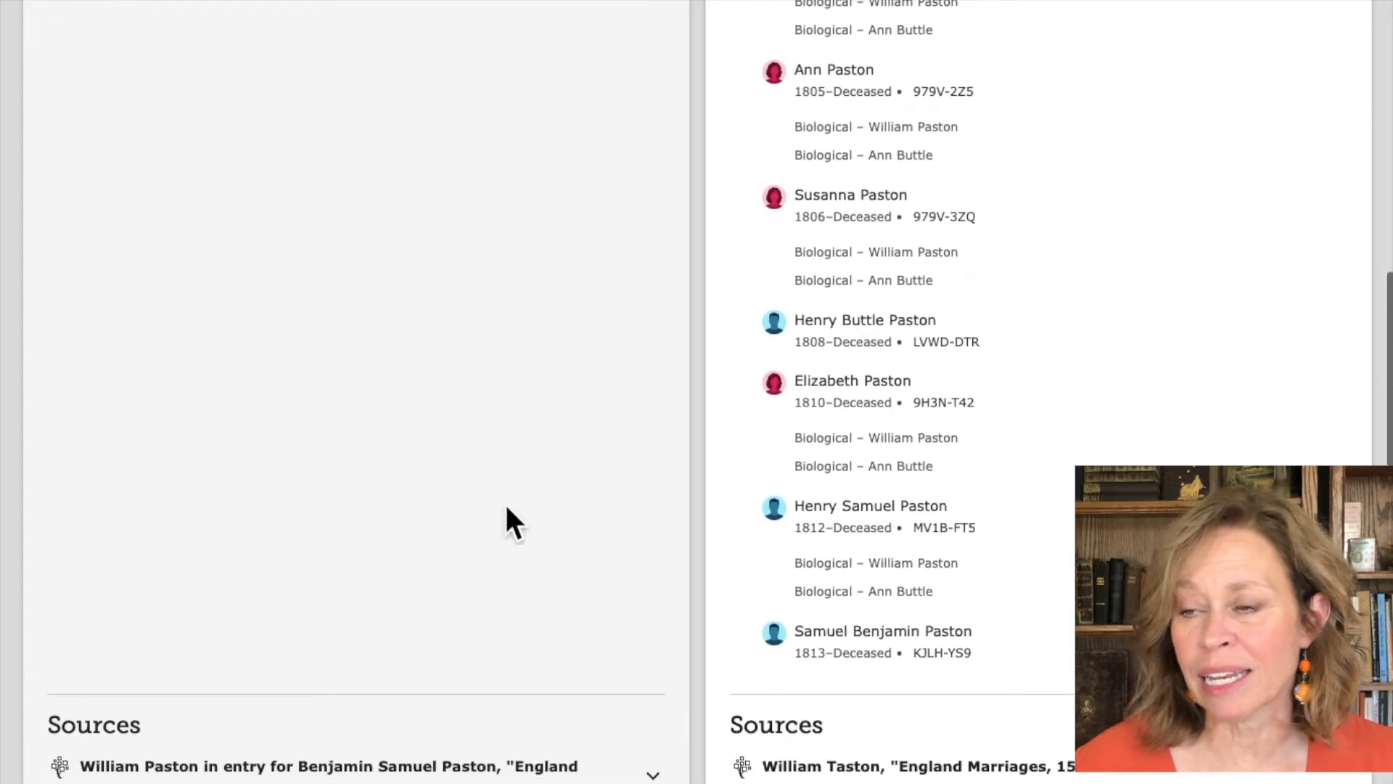
# - Return to the possible duplicate's family and open the full record of its child born in 1819 in a separate tab
pyautogui.scroll(7, 336, 355)
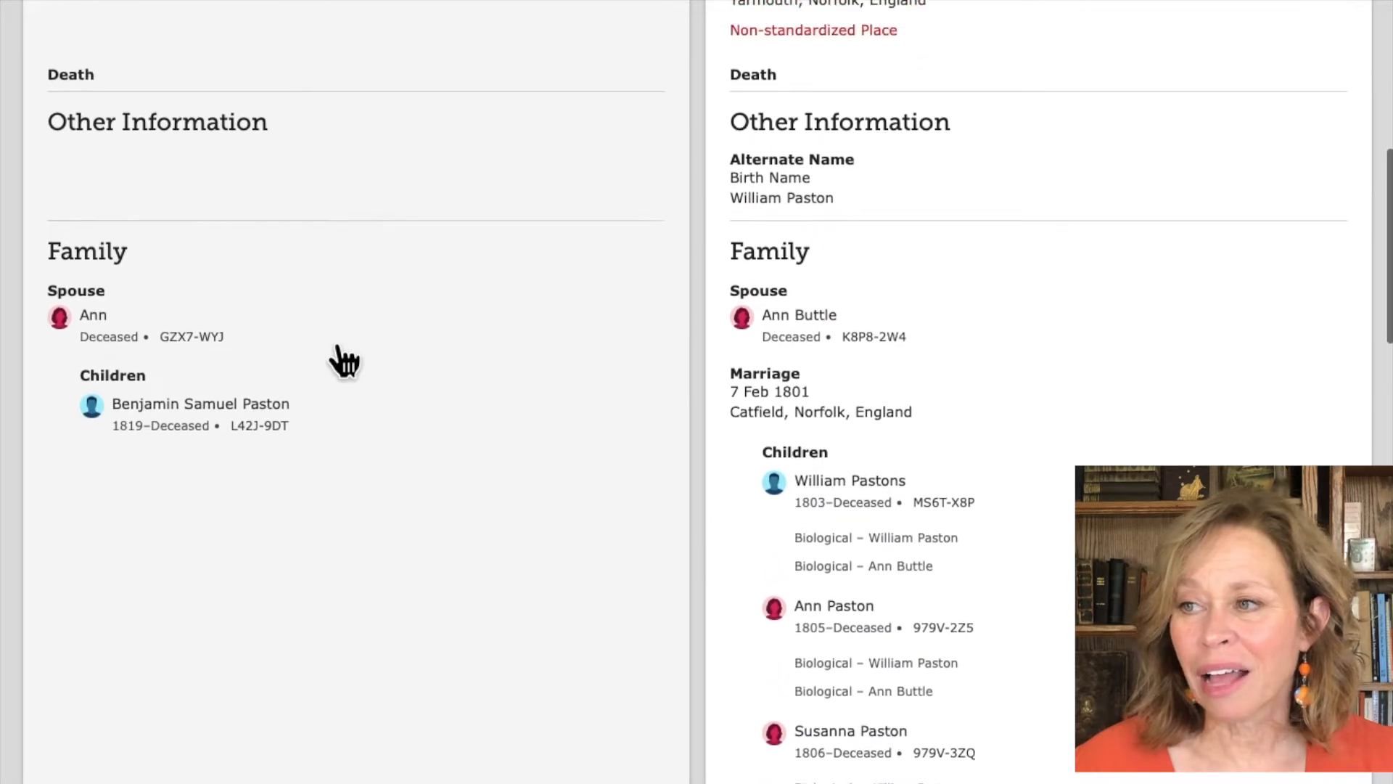
pyautogui.scroll(1, 342, 360)
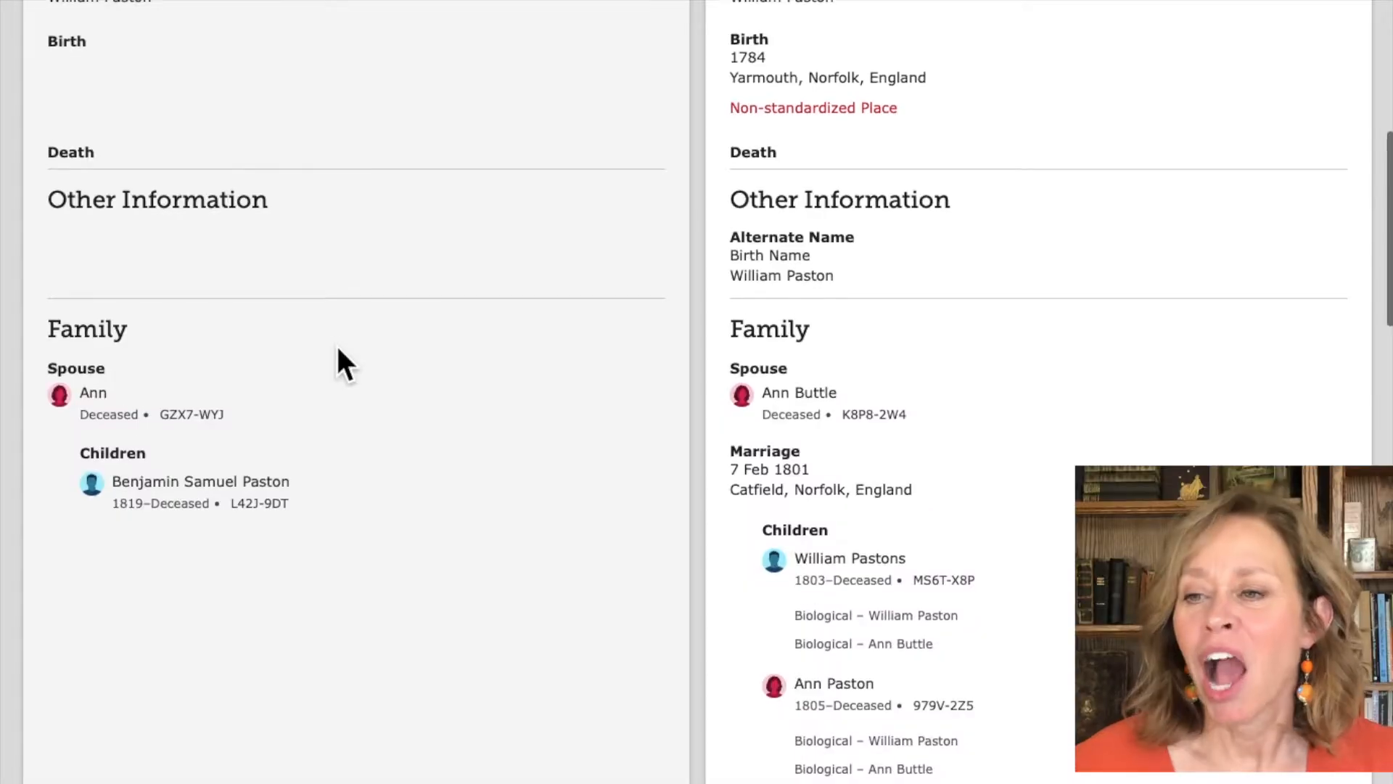
pyautogui.scroll(-3, 338, 349)
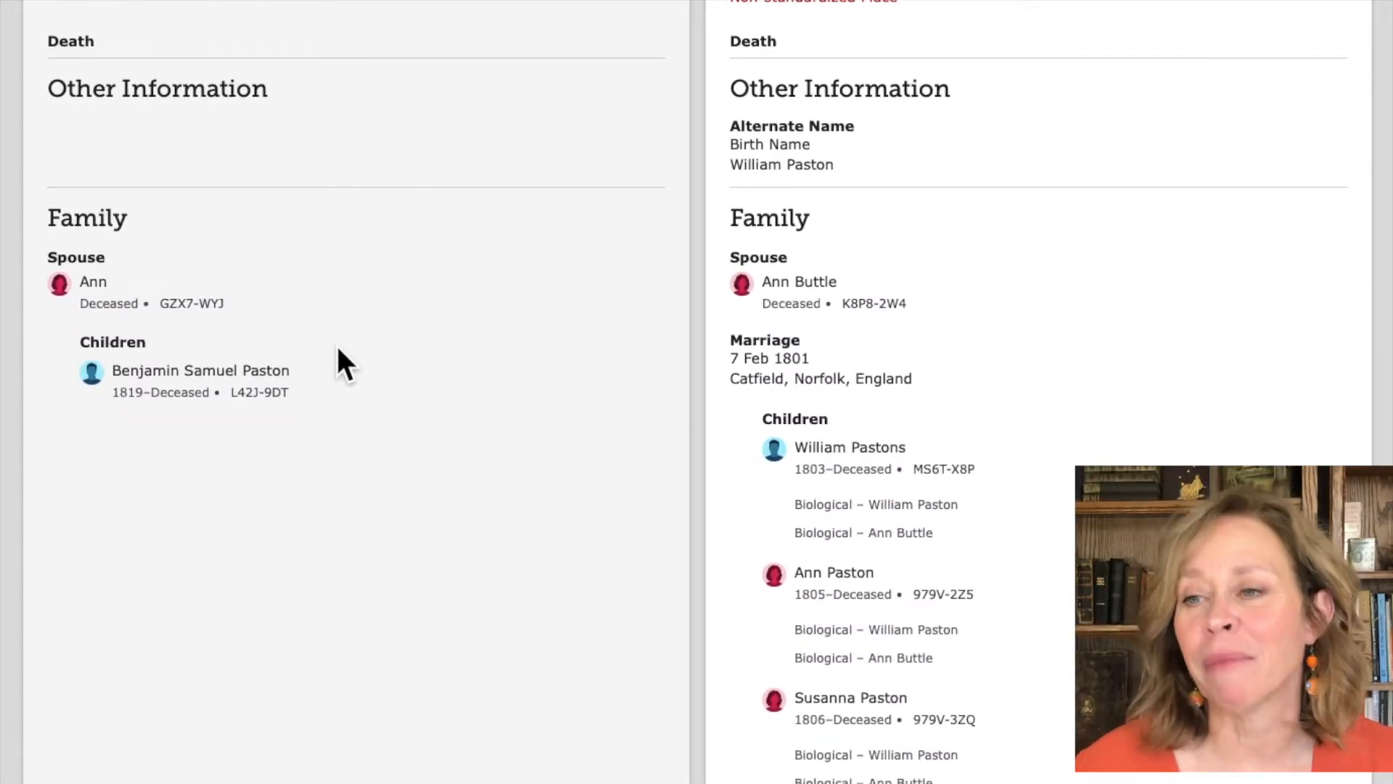
pyautogui.click(220, 373)
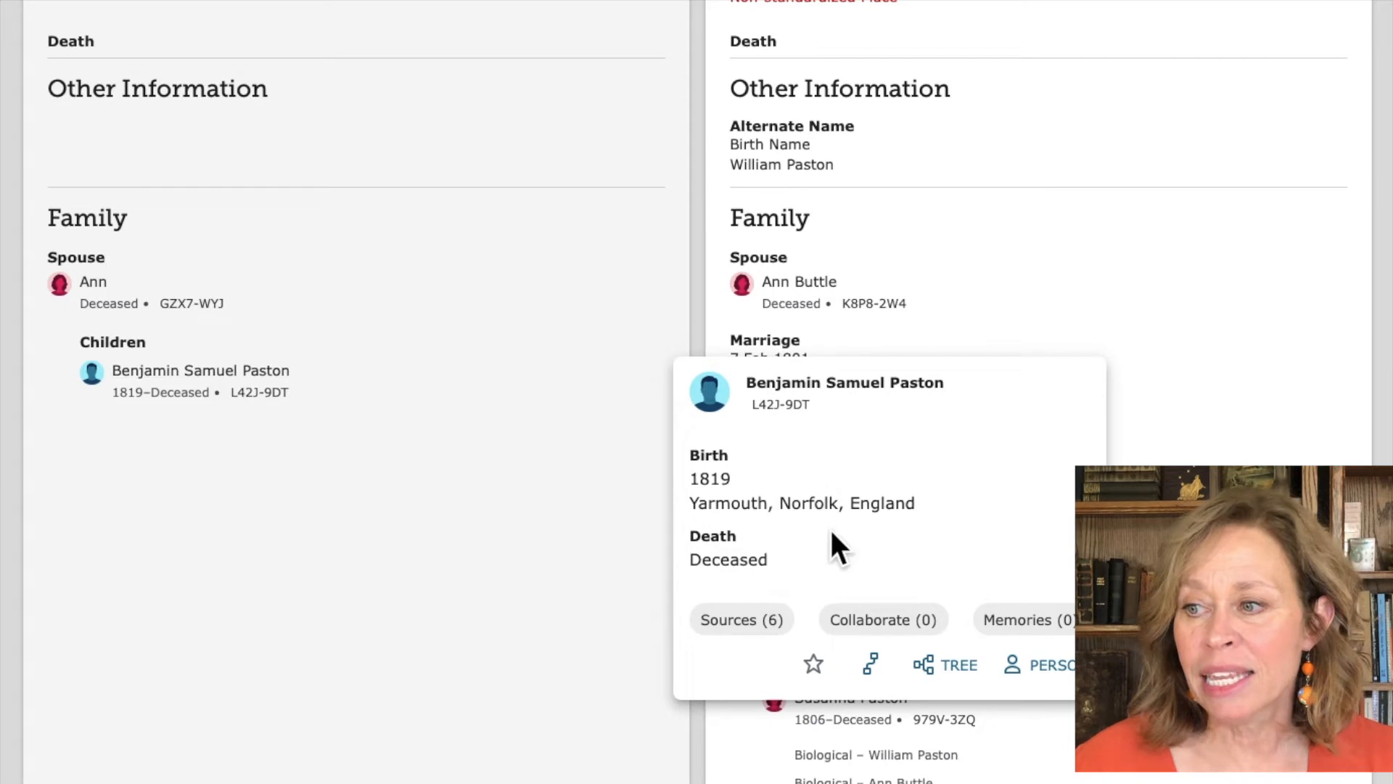
pyautogui.moveTo(884, 505)
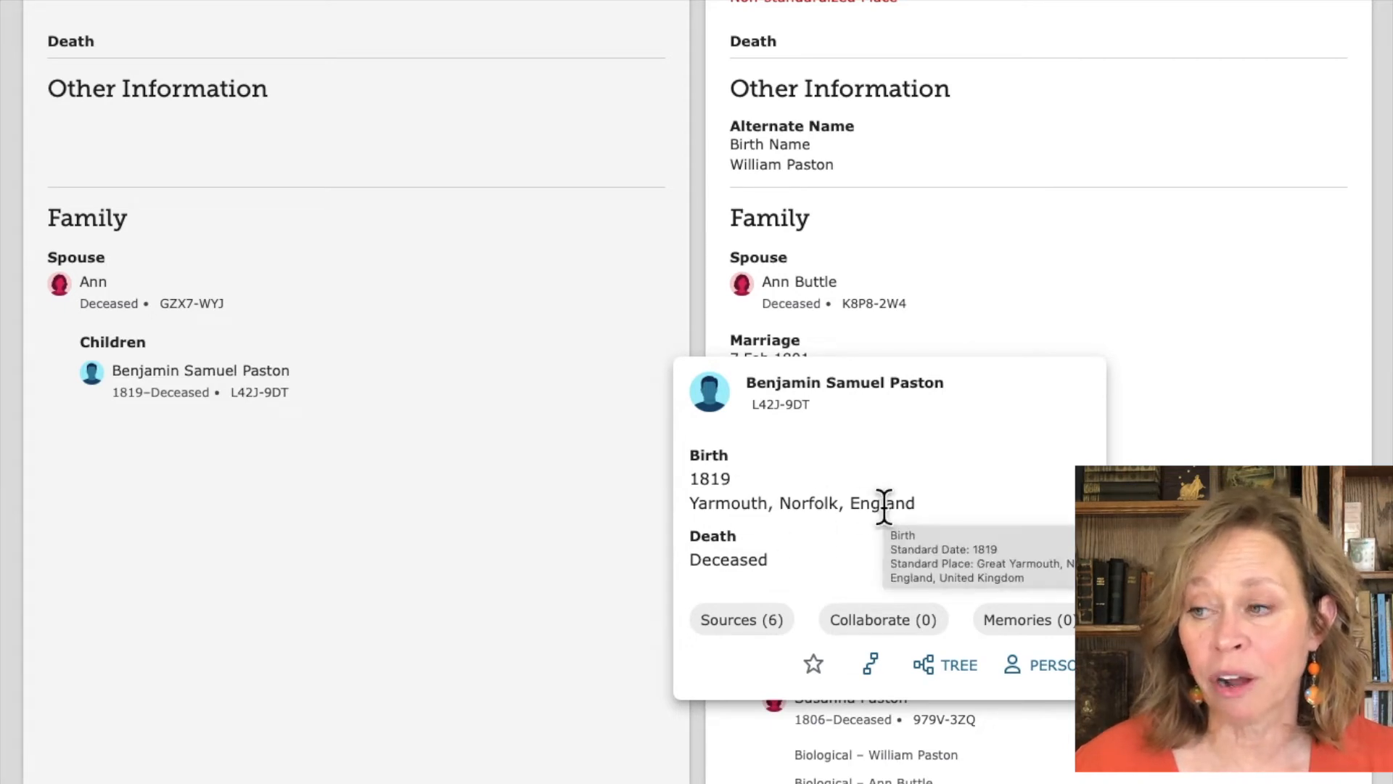
pyautogui.moveTo(794, 561)
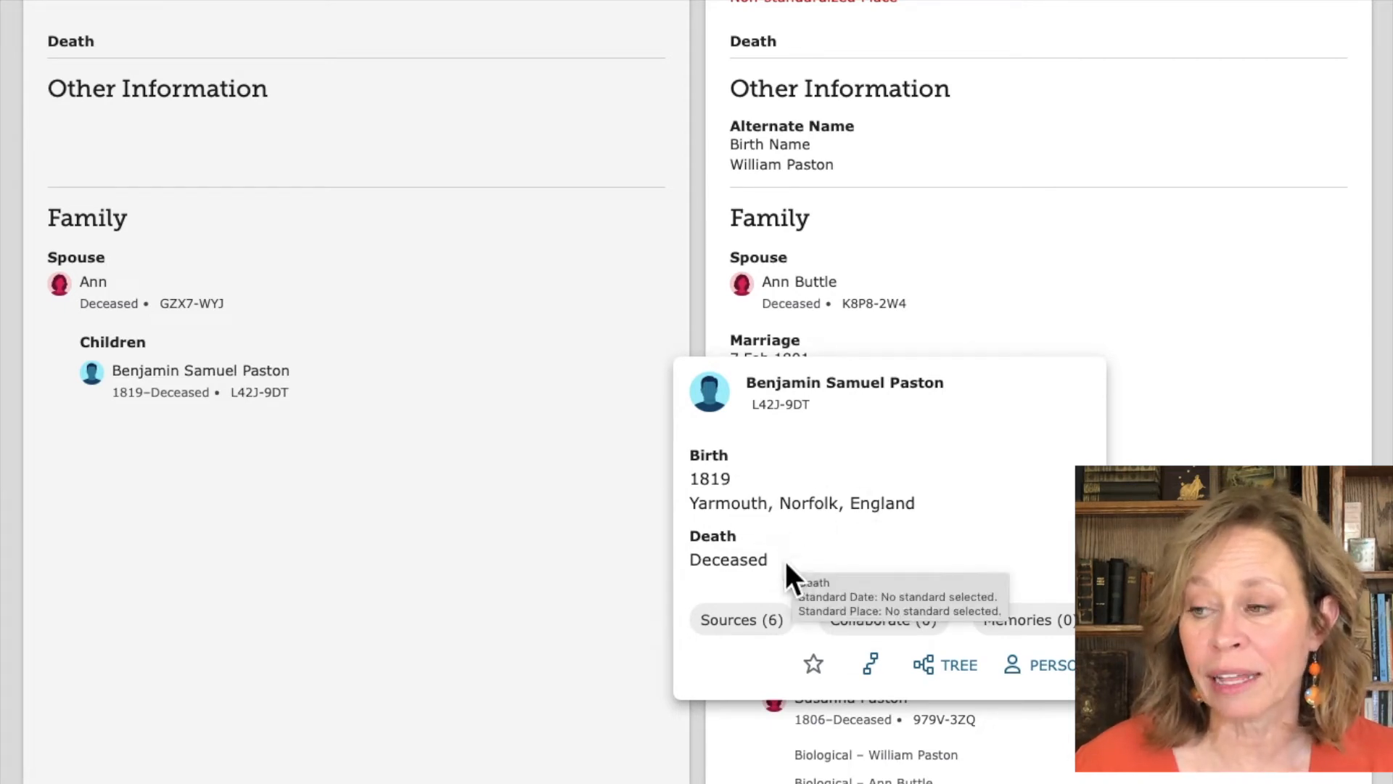
pyautogui.rightClick(1039, 666)
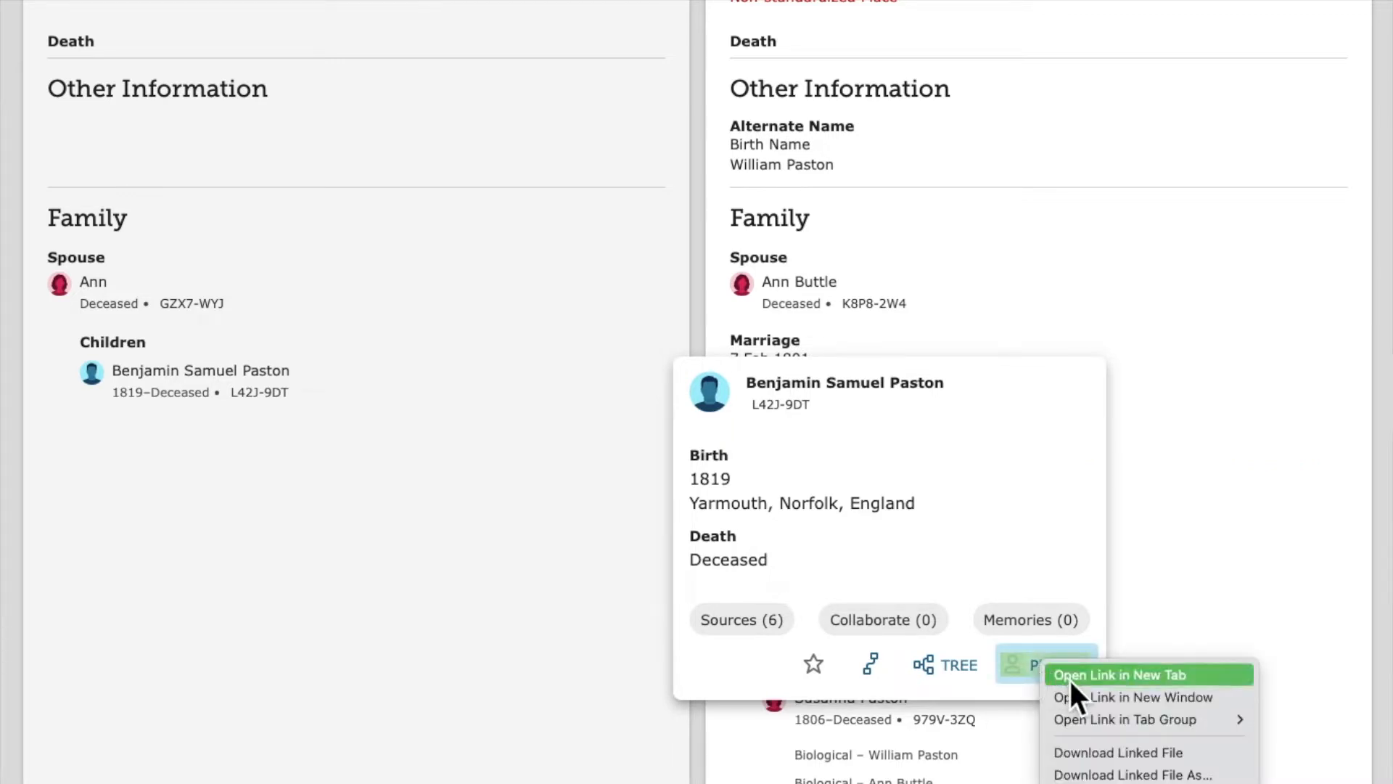
pyautogui.click(1073, 680)
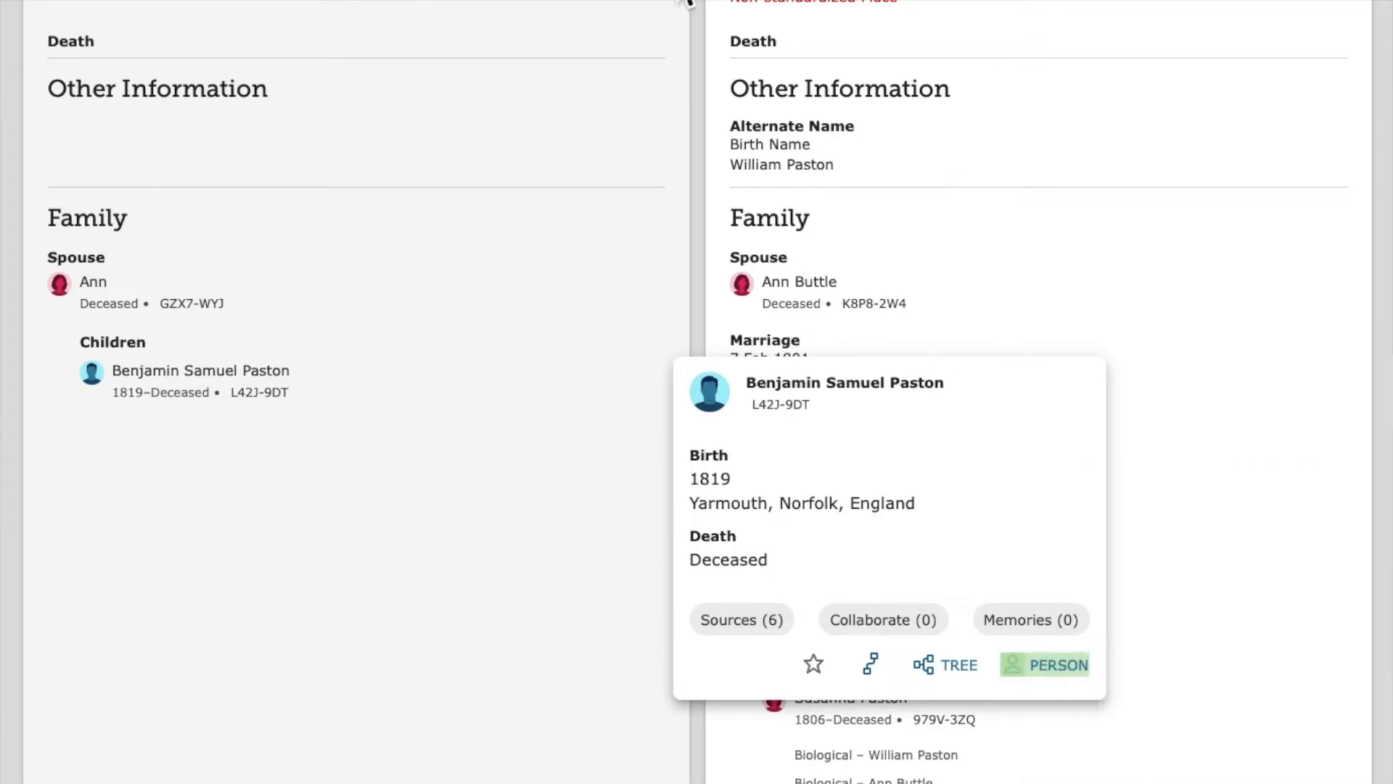
pyautogui.click(682, 1)
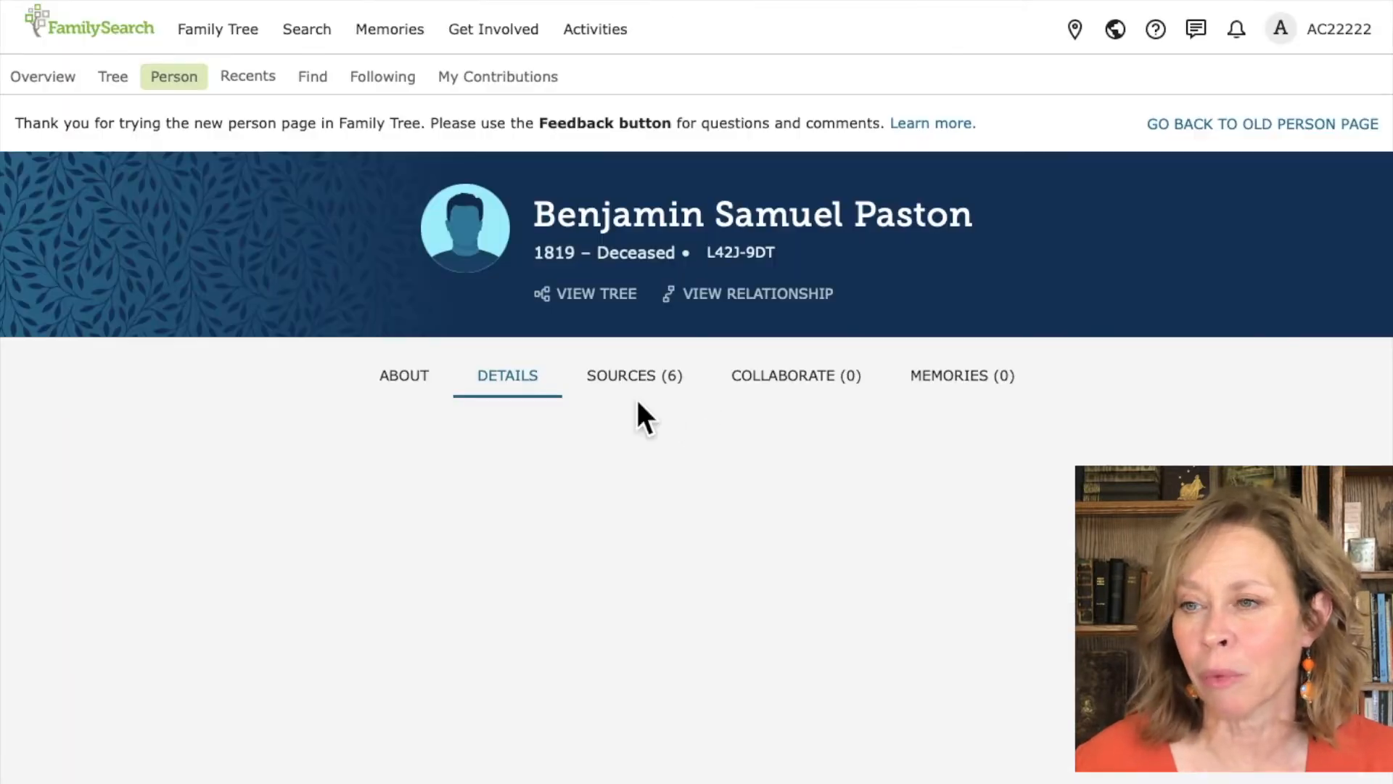
# - Check the 1819 child's birth, christening, spouse, children and parents
pyautogui.scroll(-4, 637, 401)
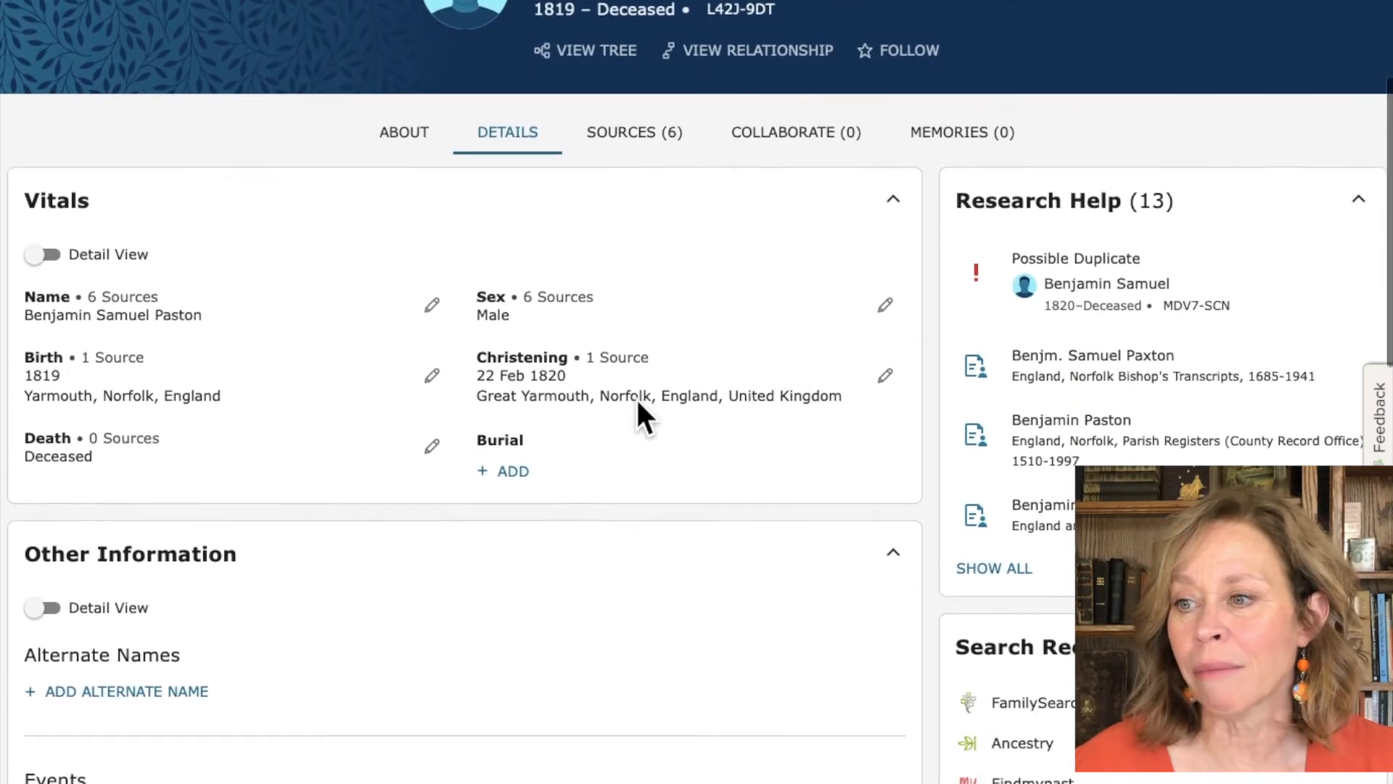
pyautogui.scroll(-8, 636, 398)
pyautogui.scroll(-5, 636, 398)
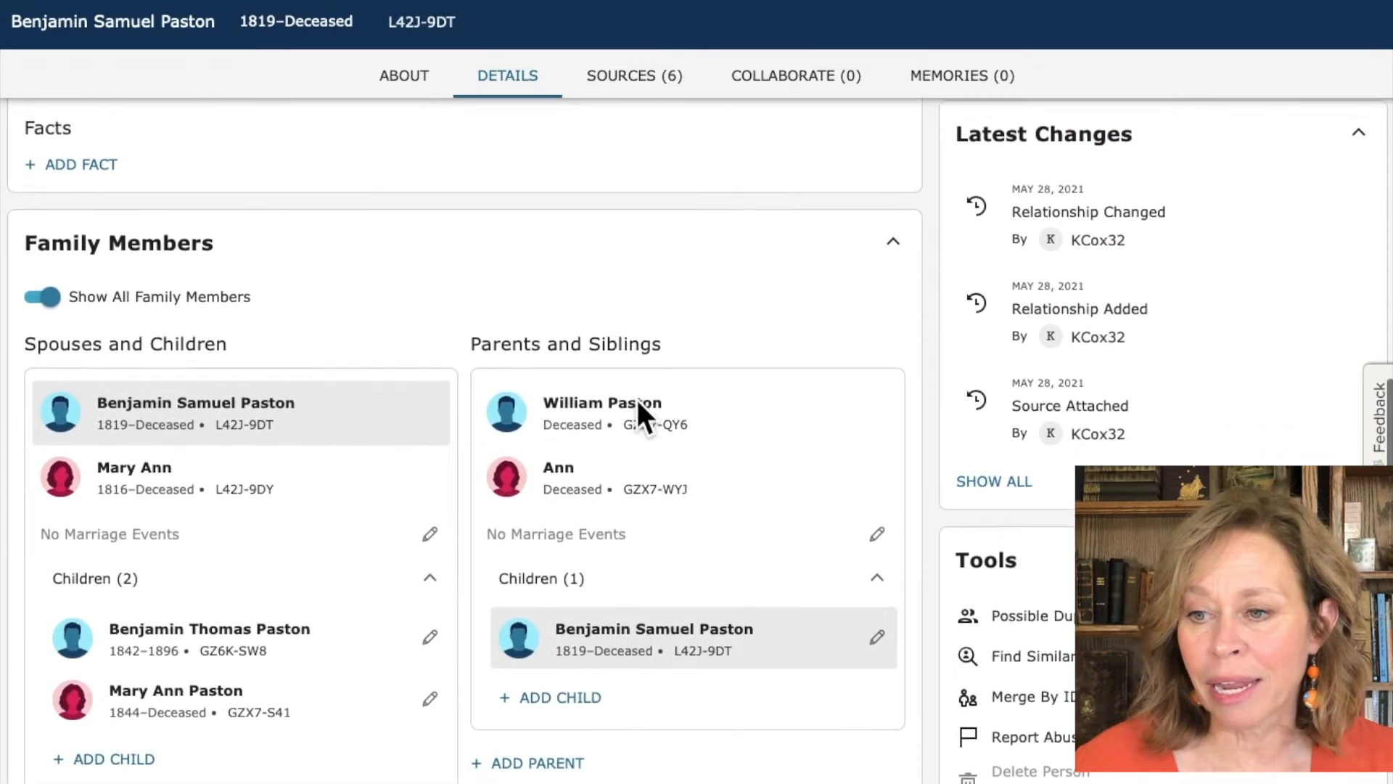
pyautogui.scroll(-1, 637, 399)
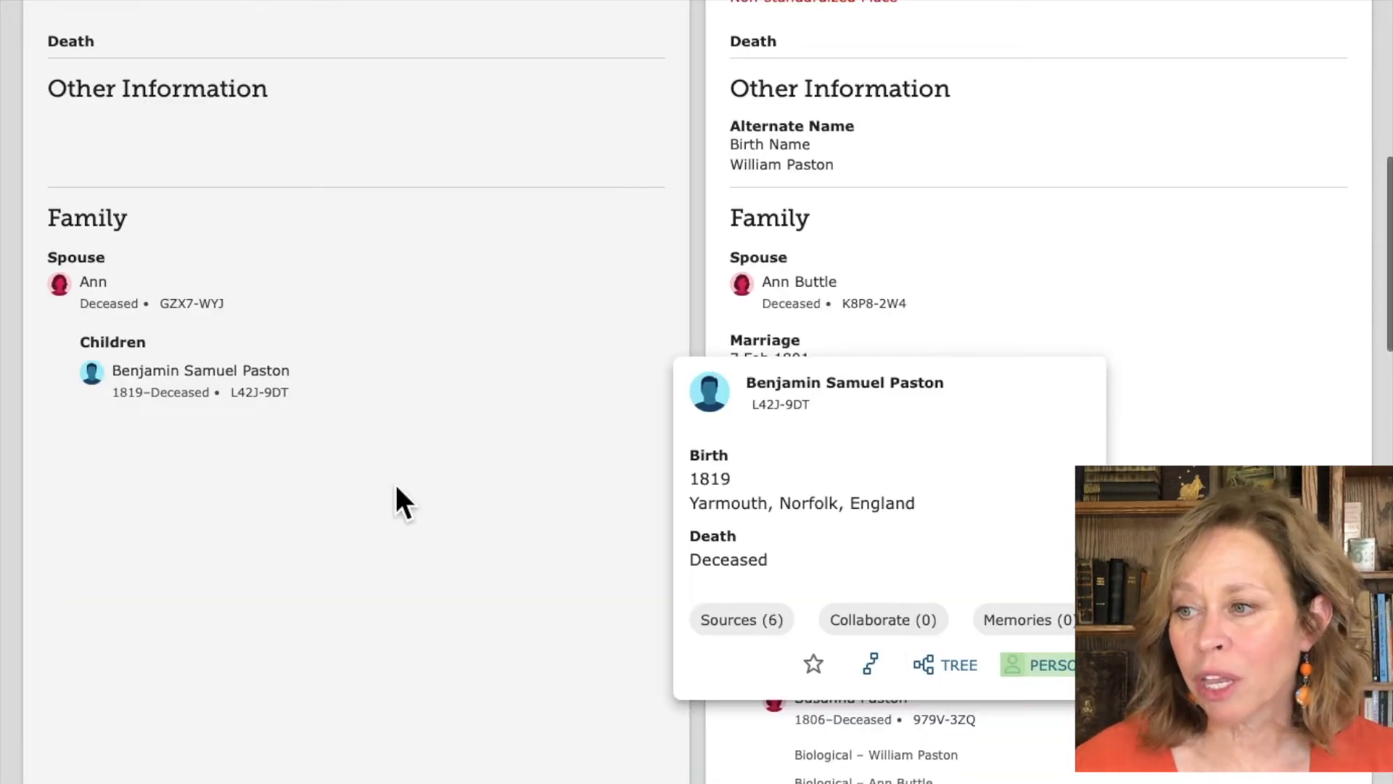
# - Return to the merge comparison and open the surviving person's child born in 1813
pyautogui.click(399, 485)
pyautogui.scroll(-7, 508, 566)
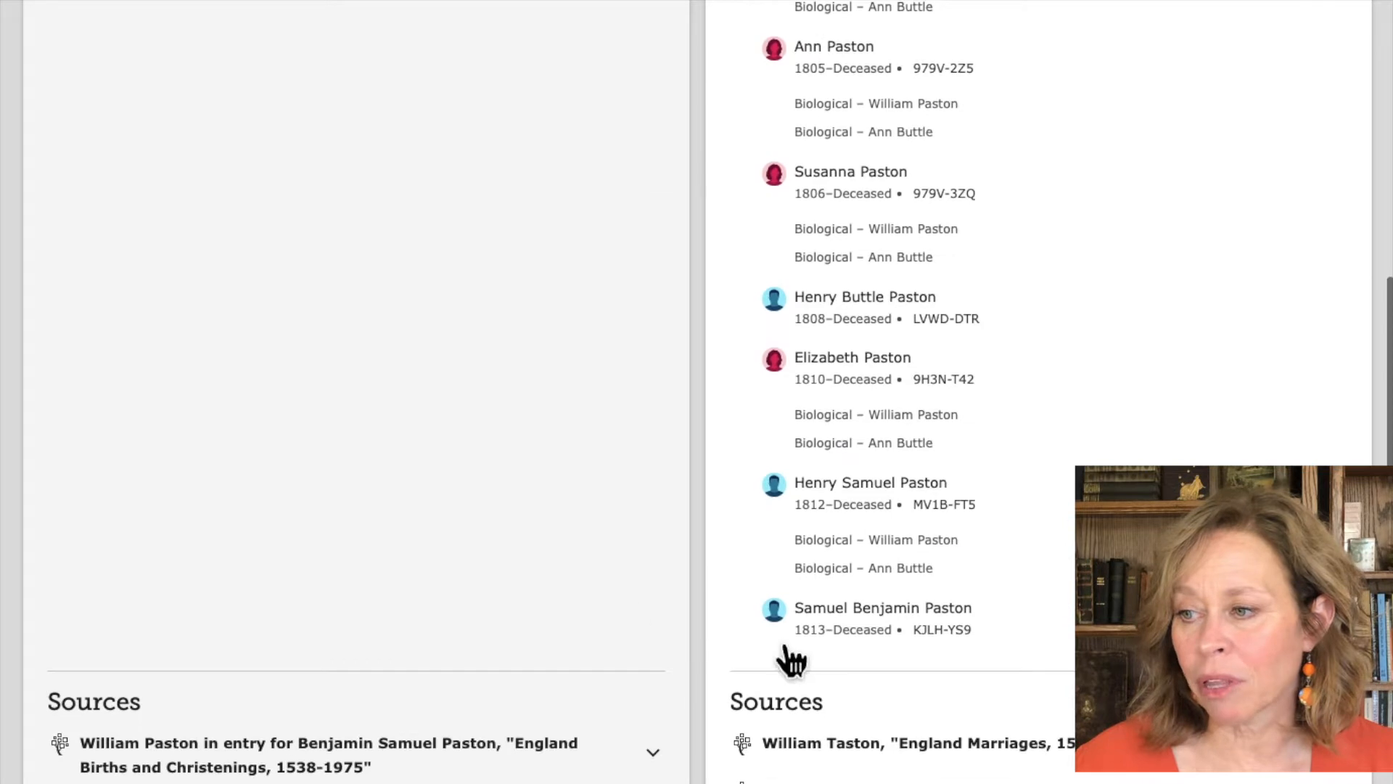
pyautogui.click(933, 613)
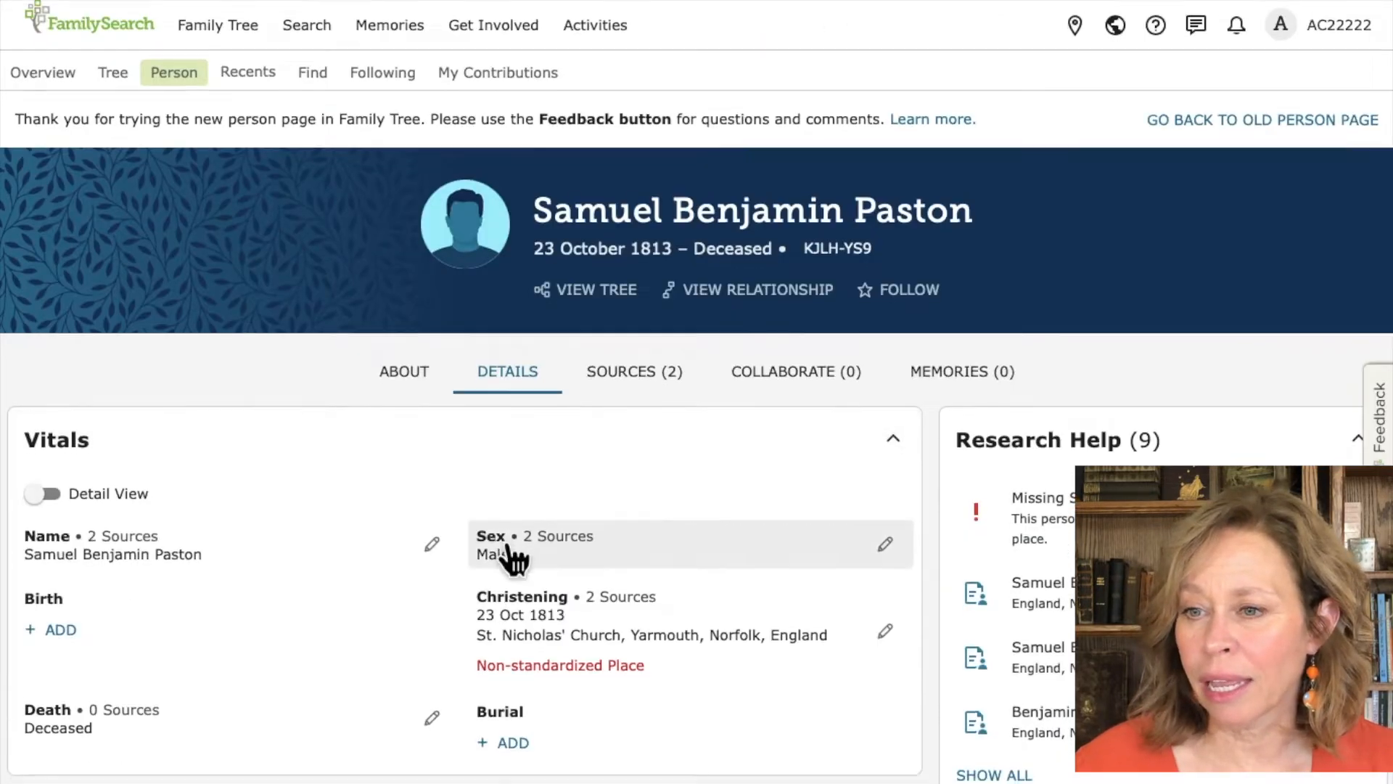
# - Check the 1813 child's vitals, spouse section, parents and siblings for a match with the duplicate's child
pyautogui.scroll(-6, 515, 559)
pyautogui.scroll(-10, 515, 559)
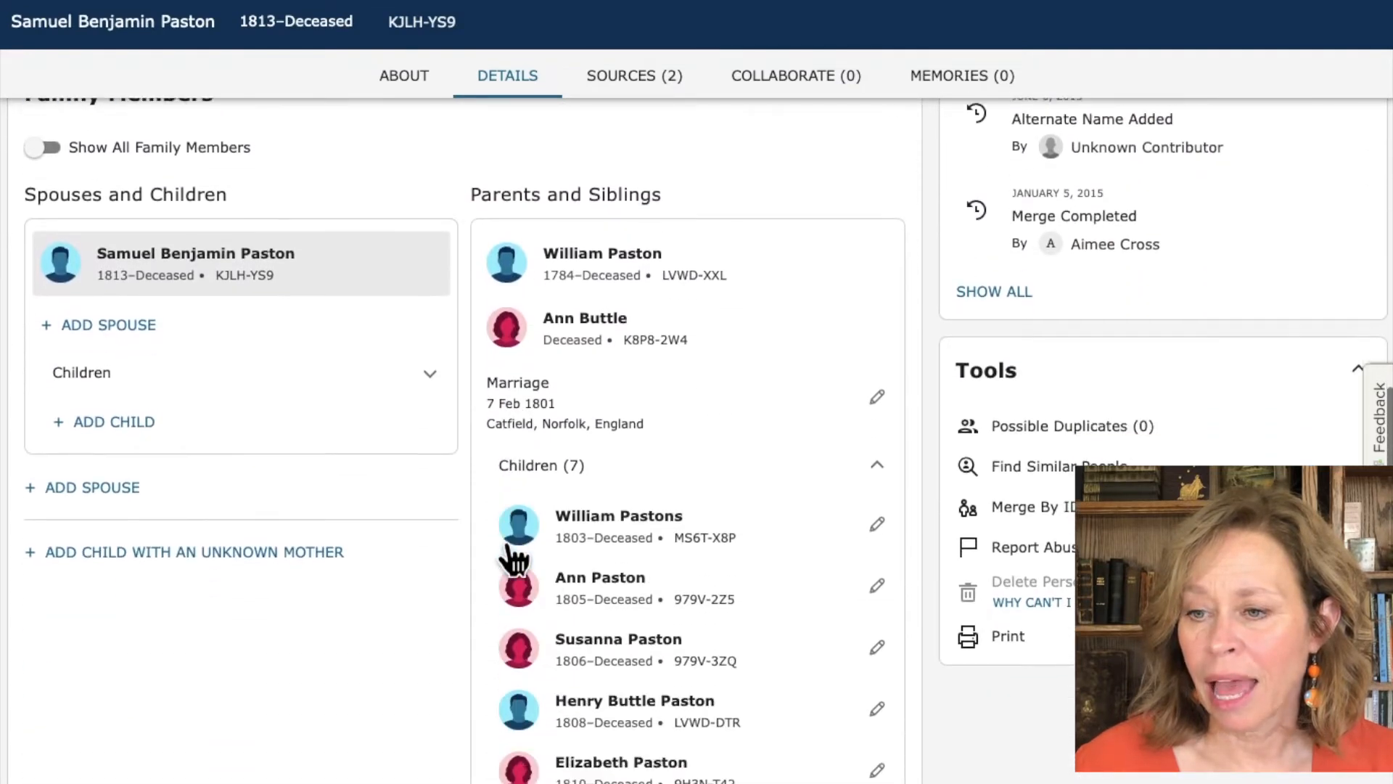
pyautogui.scroll(-4, 512, 558)
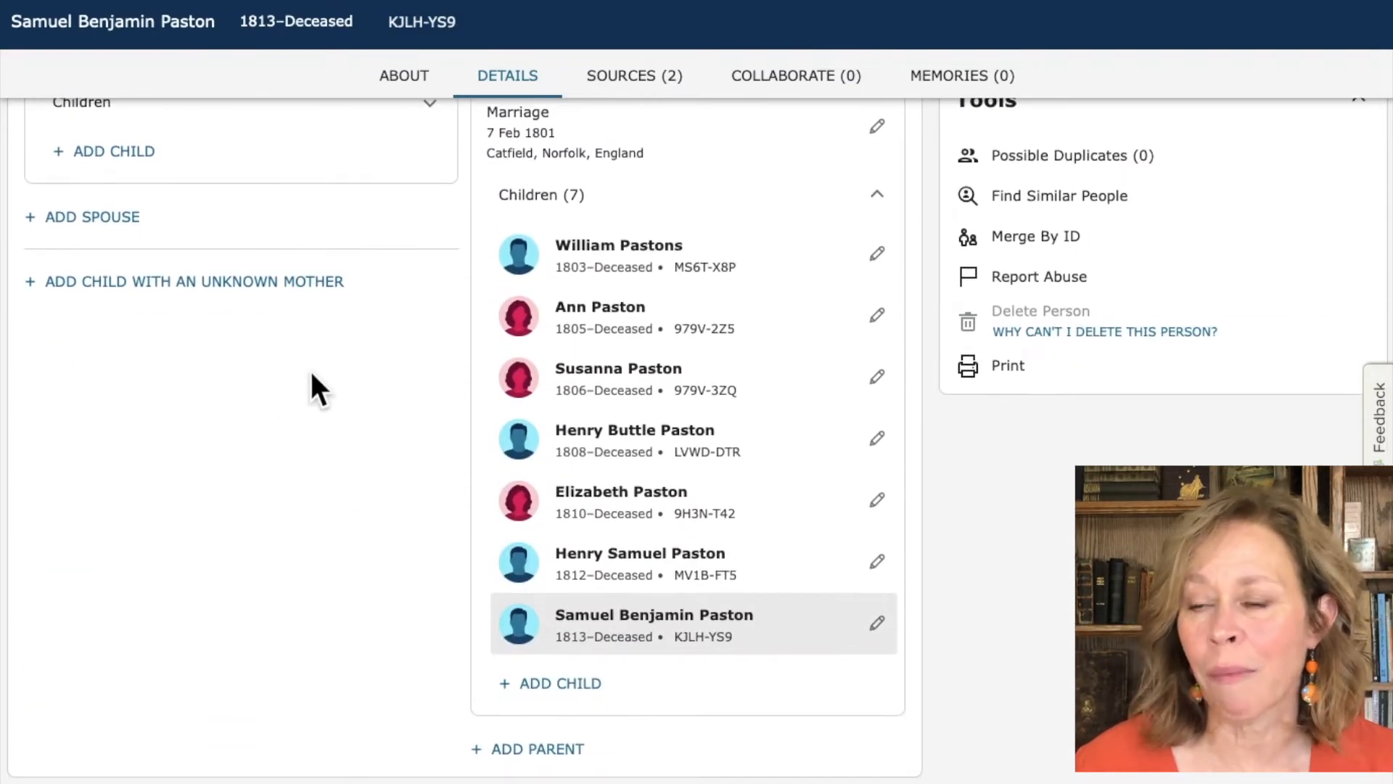
pyautogui.scroll(3, 310, 369)
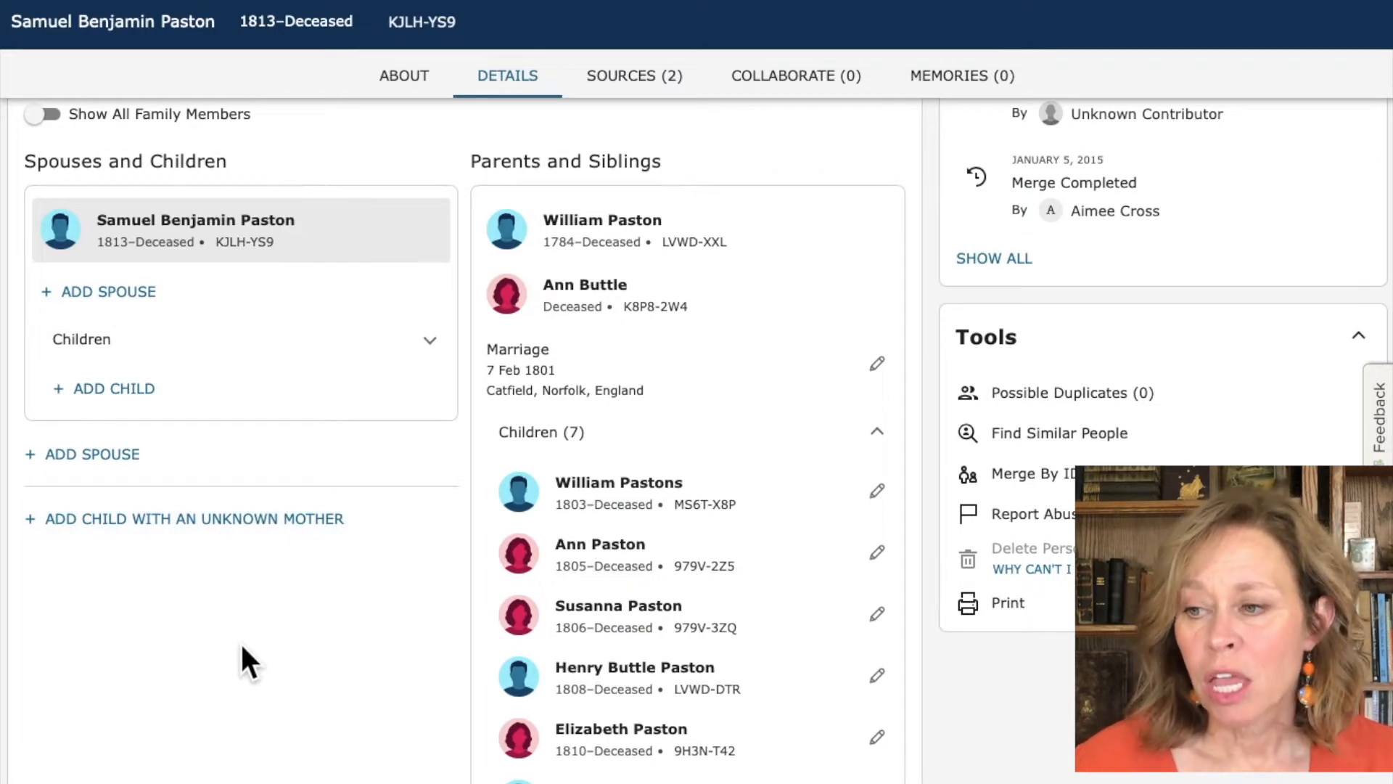
pyautogui.scroll(-1, 241, 641)
pyautogui.scroll(8, 241, 642)
pyautogui.scroll(2, 240, 642)
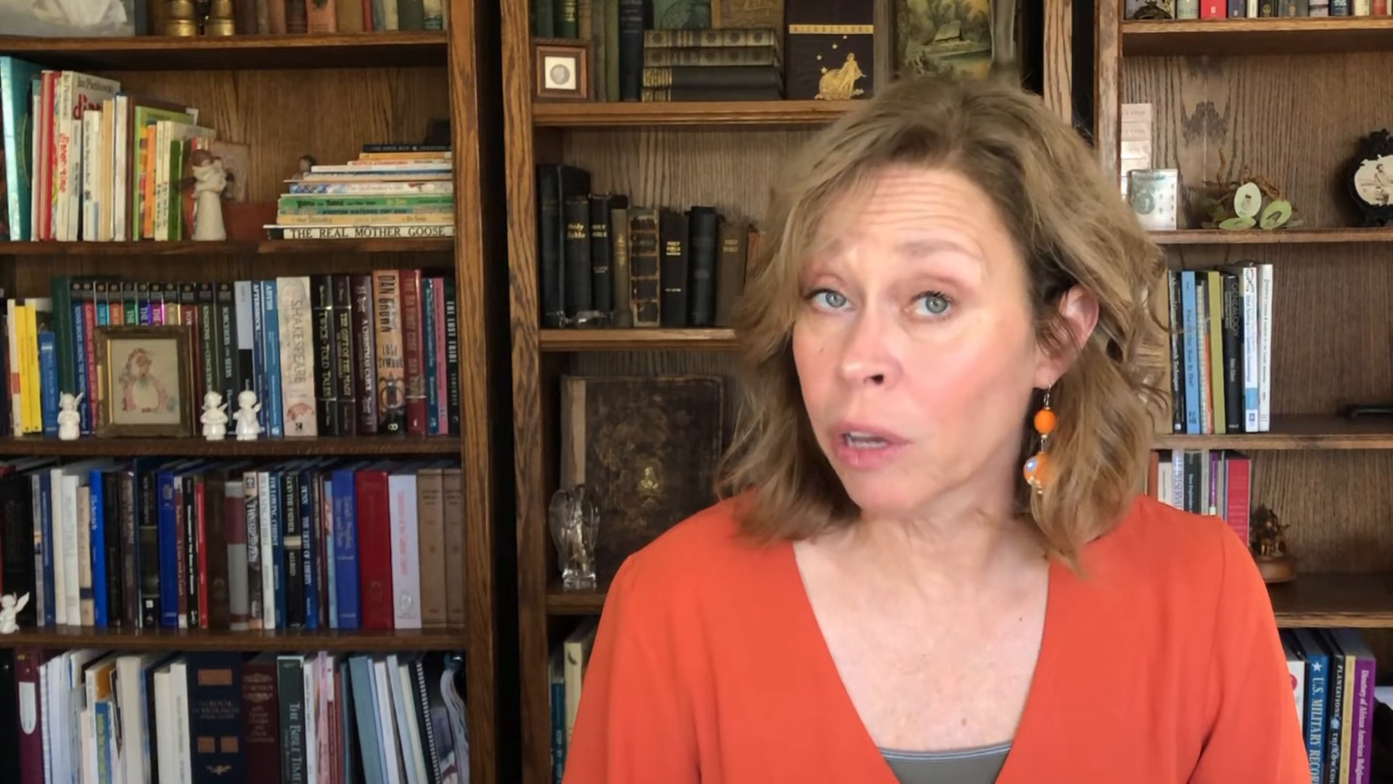
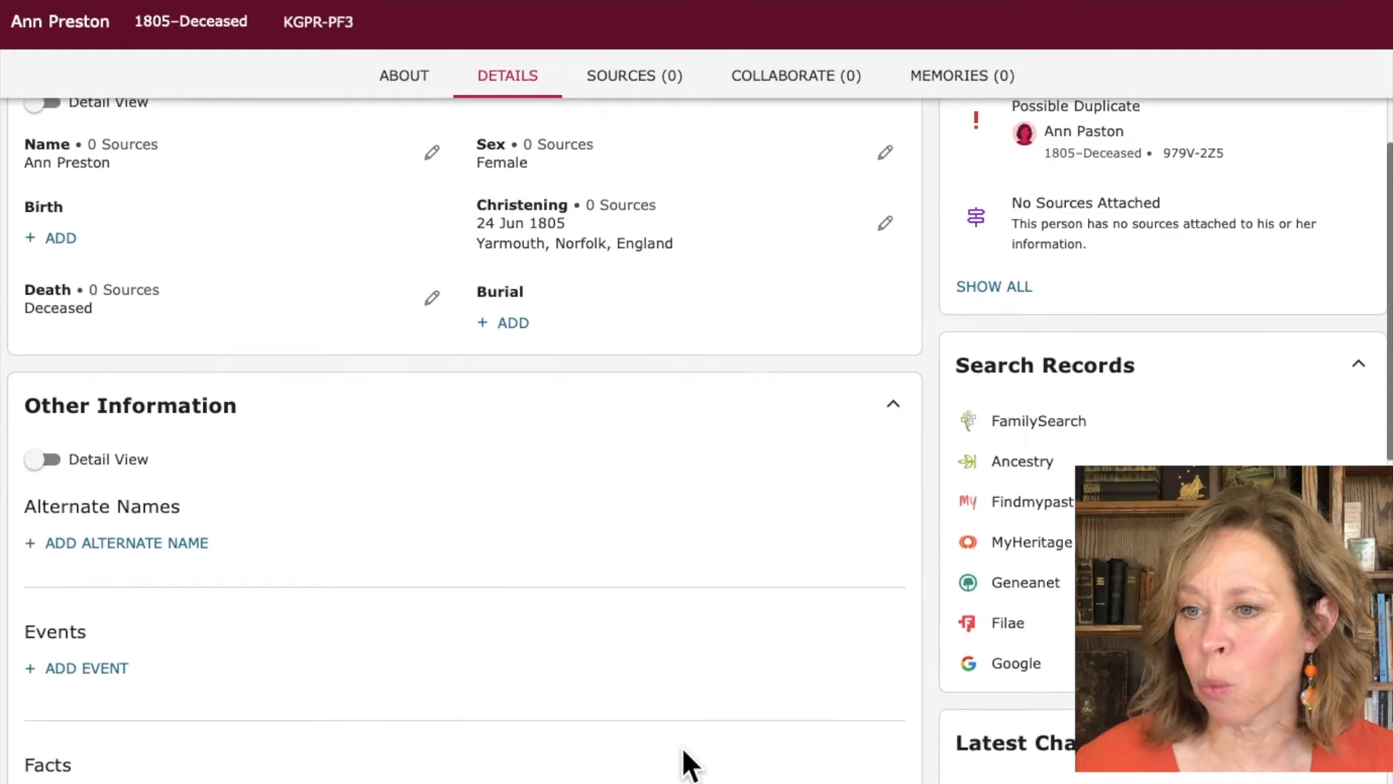
# - Check the parents, siblings and christening entry of the other possible duplicate's daughter christened in 1805
pyautogui.scroll(-10, 682, 761)
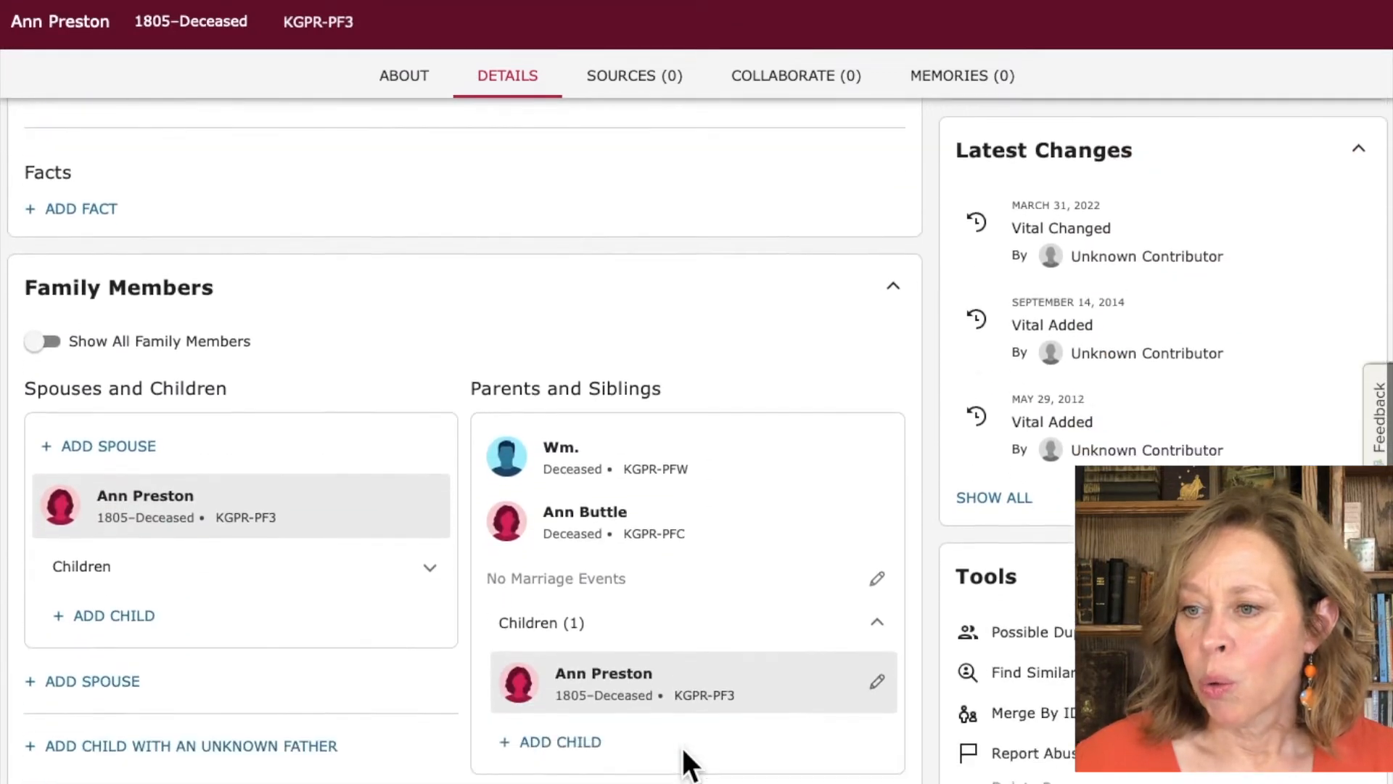
pyautogui.scroll(9, 683, 751)
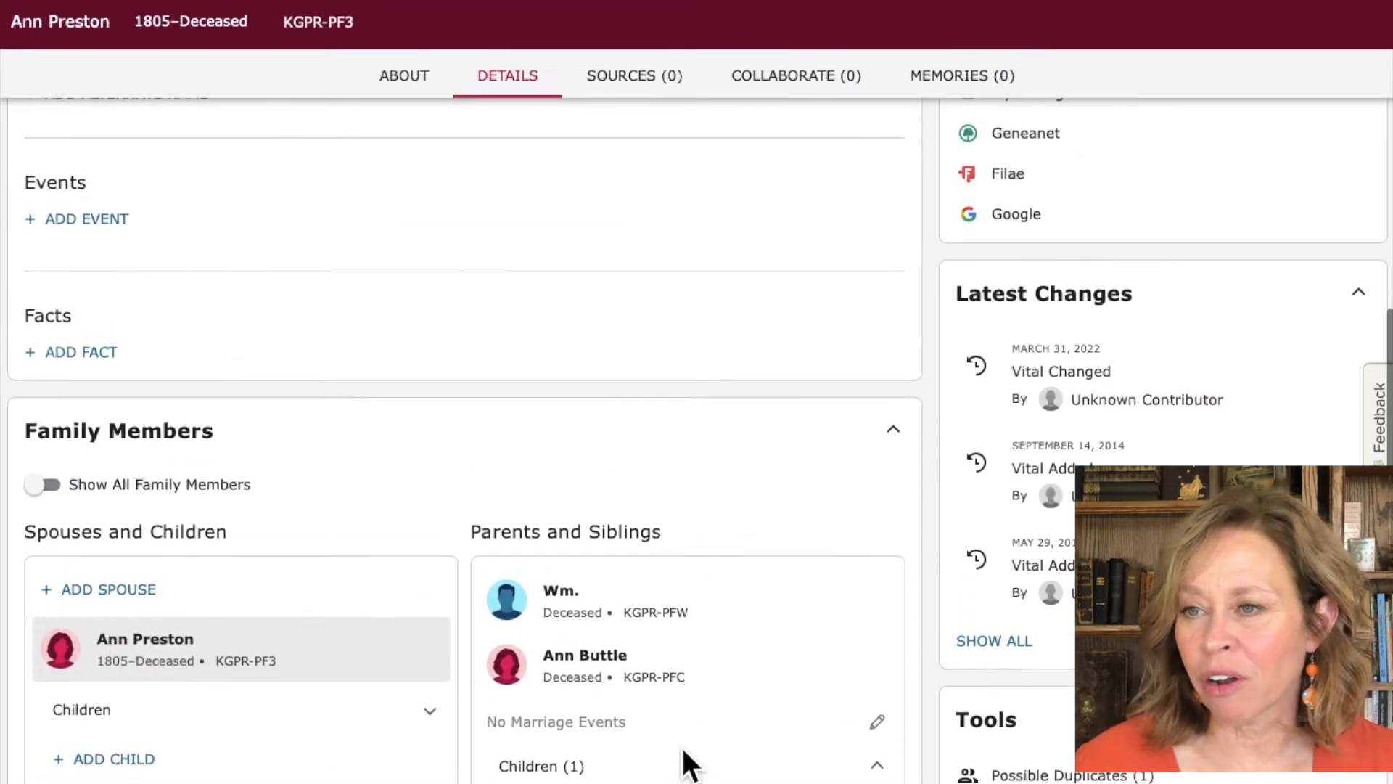
pyautogui.scroll(7, 682, 759)
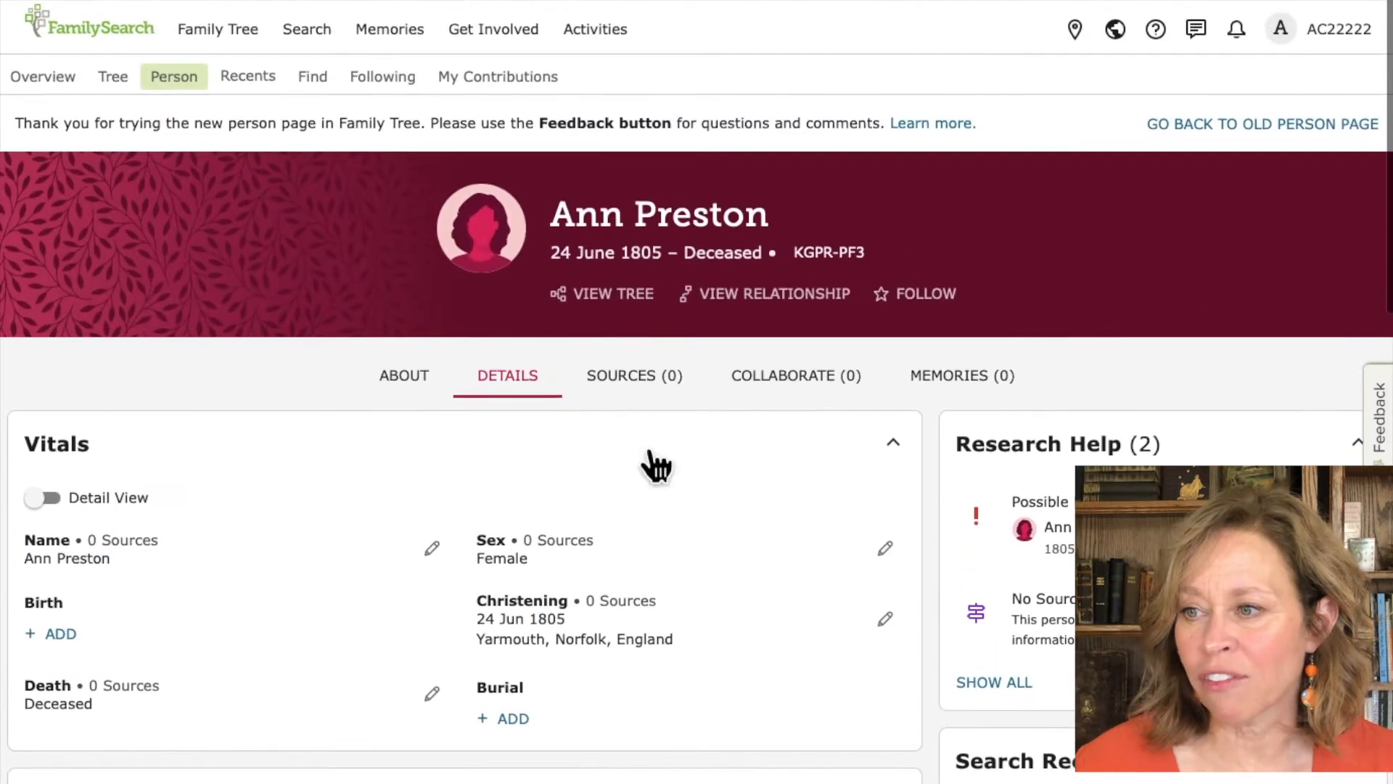
pyautogui.scroll(-3, 709, 653)
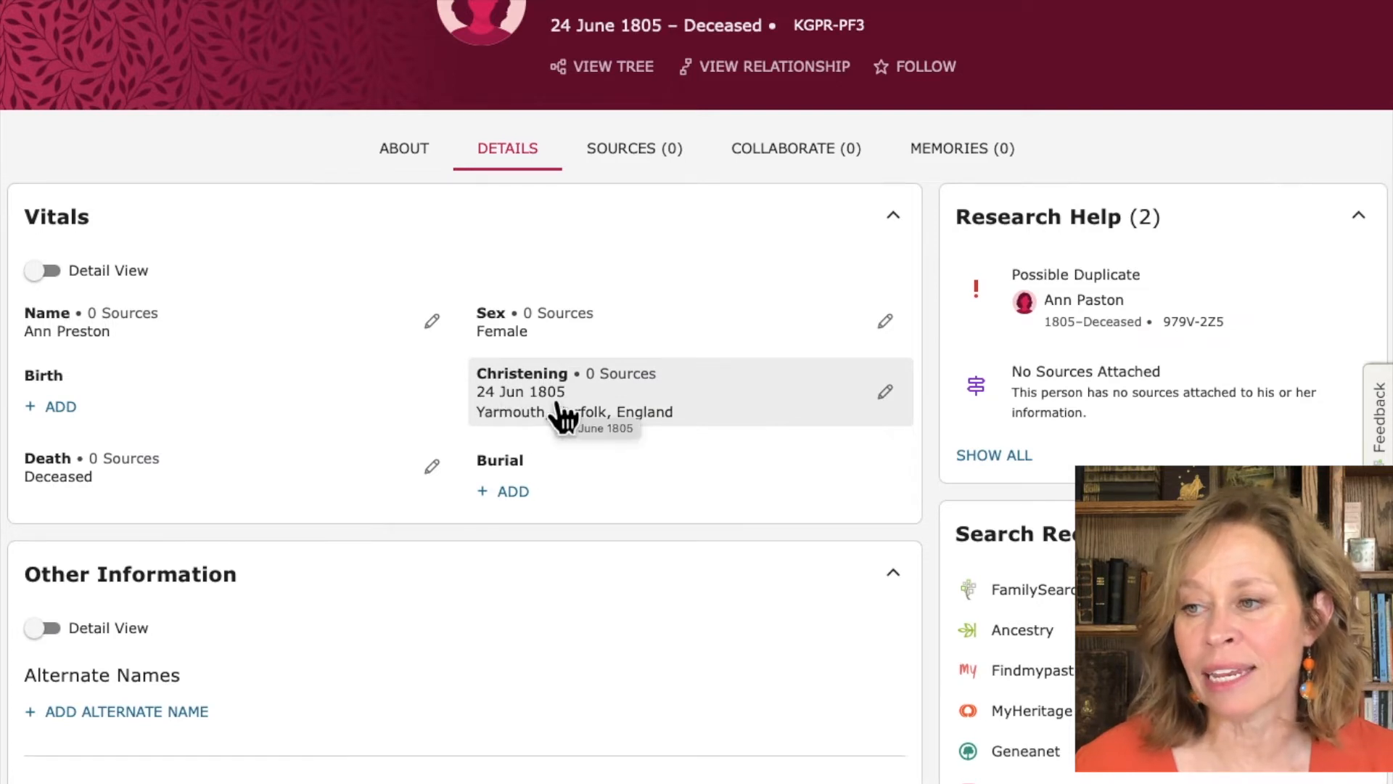
# - Compare the christening dates and places on the two 1805 daughters' records
pyautogui.click(1237, 0)
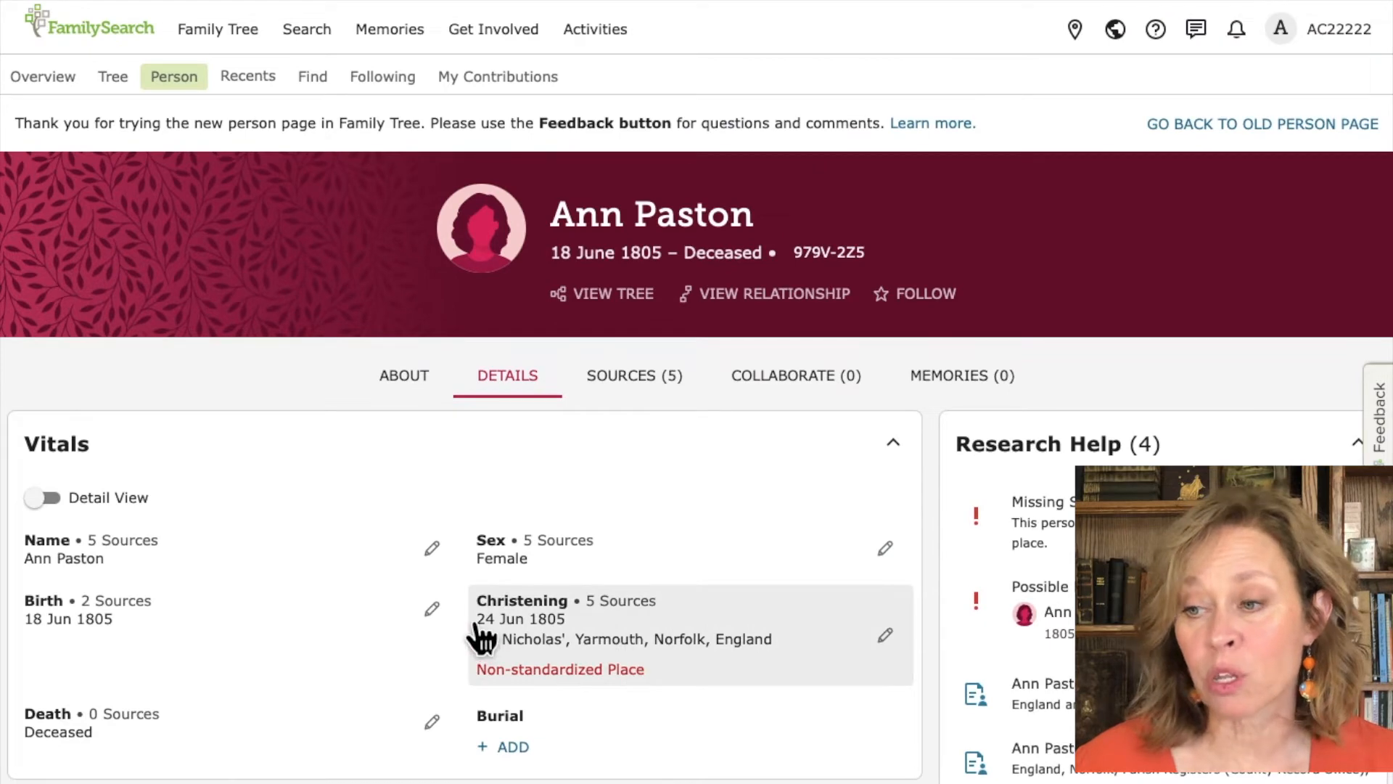
pyautogui.click(1037, 1)
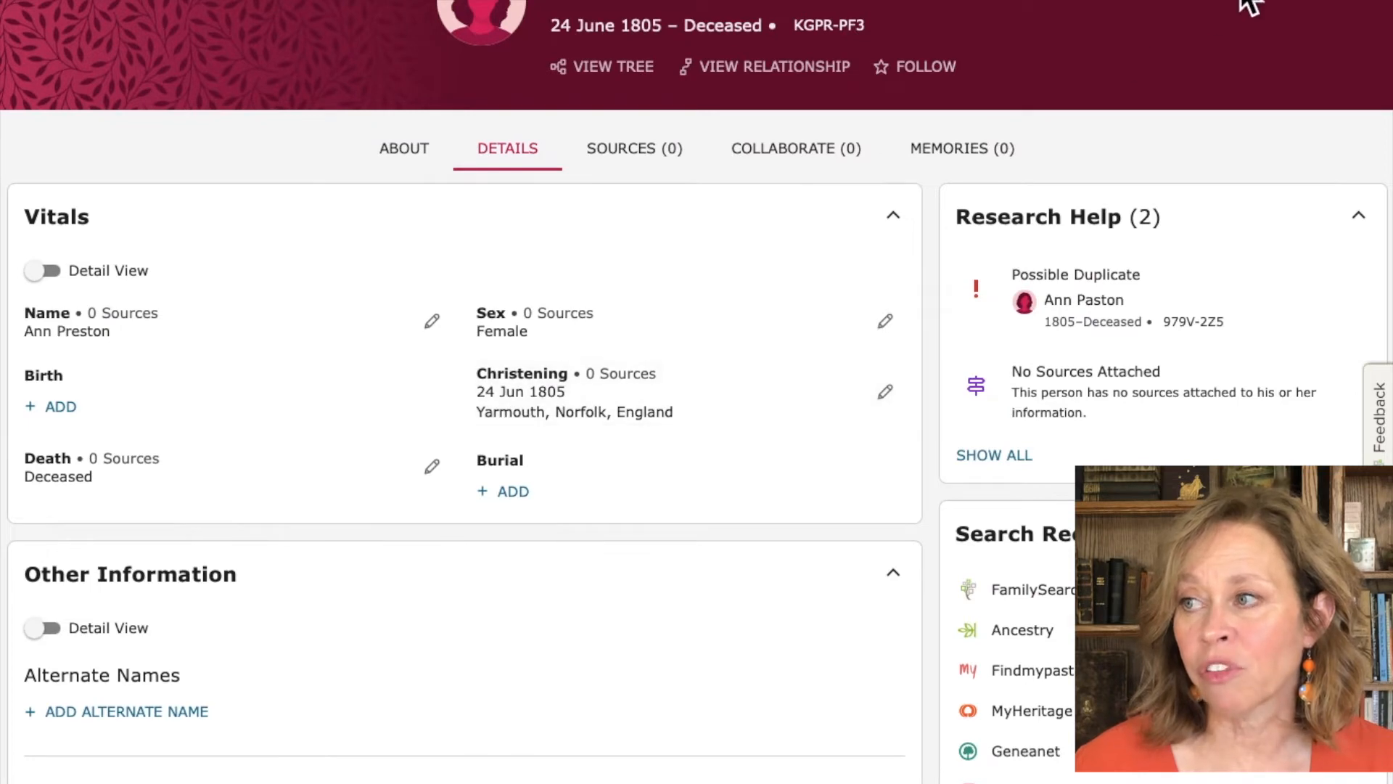
pyautogui.click(1238, 2)
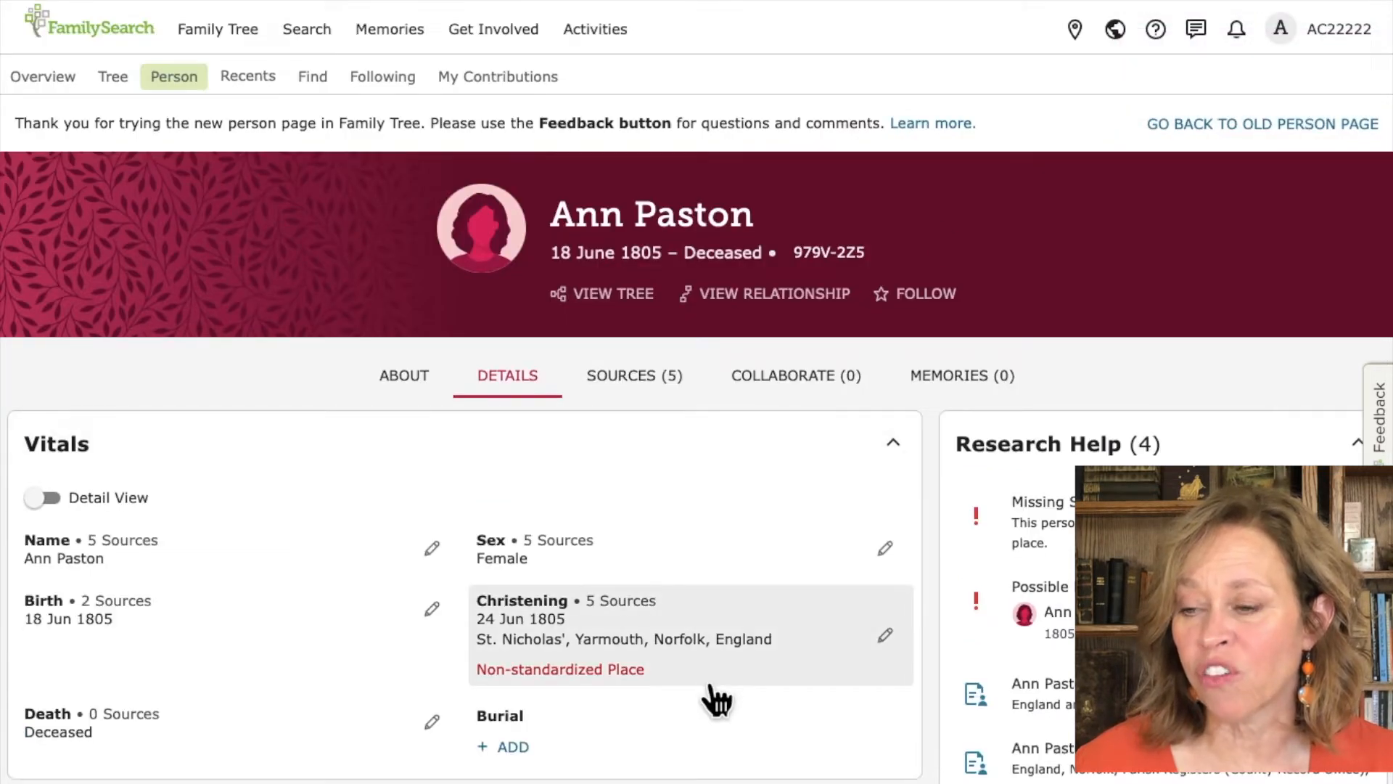
# - Check the parents, marriage and siblings listed for the surviving family's 1805 daughter
pyautogui.scroll(-12, 717, 698)
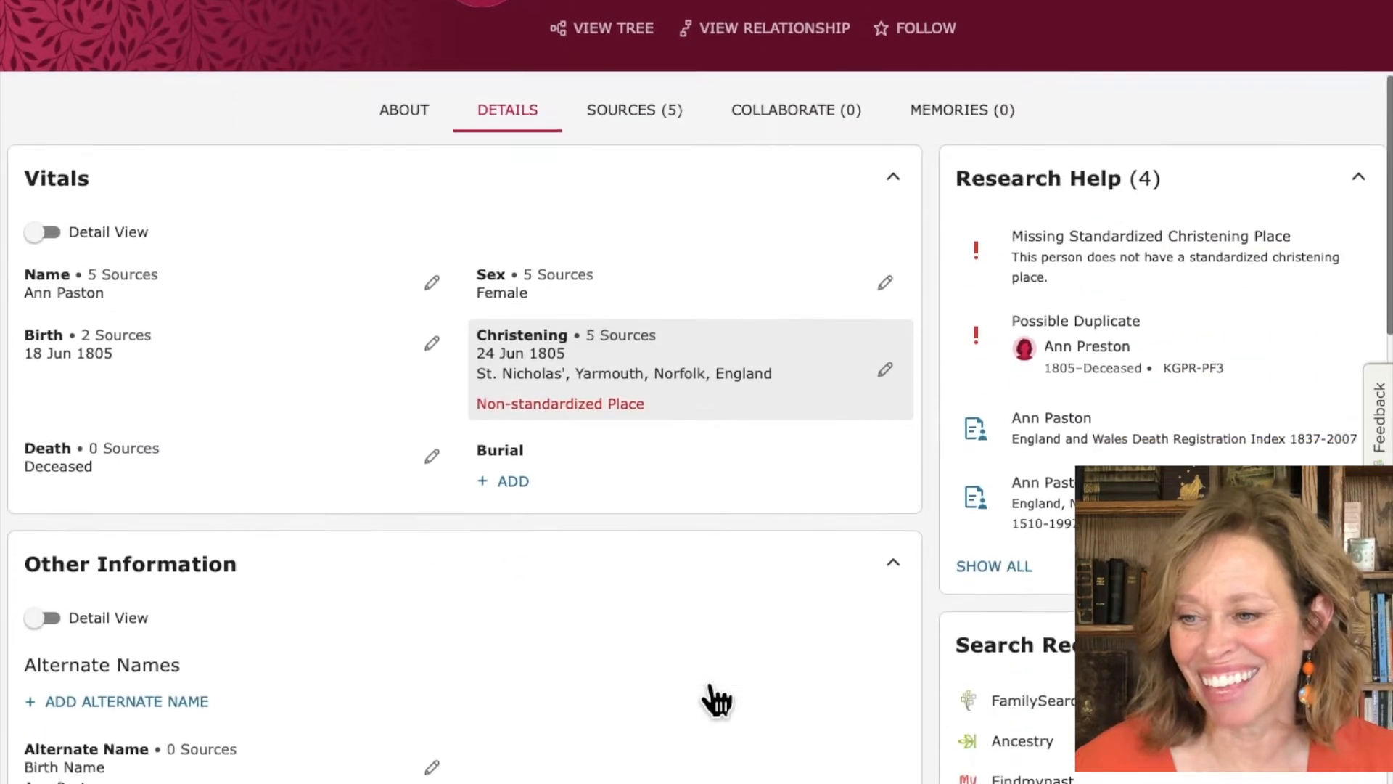
pyautogui.scroll(-5, 717, 698)
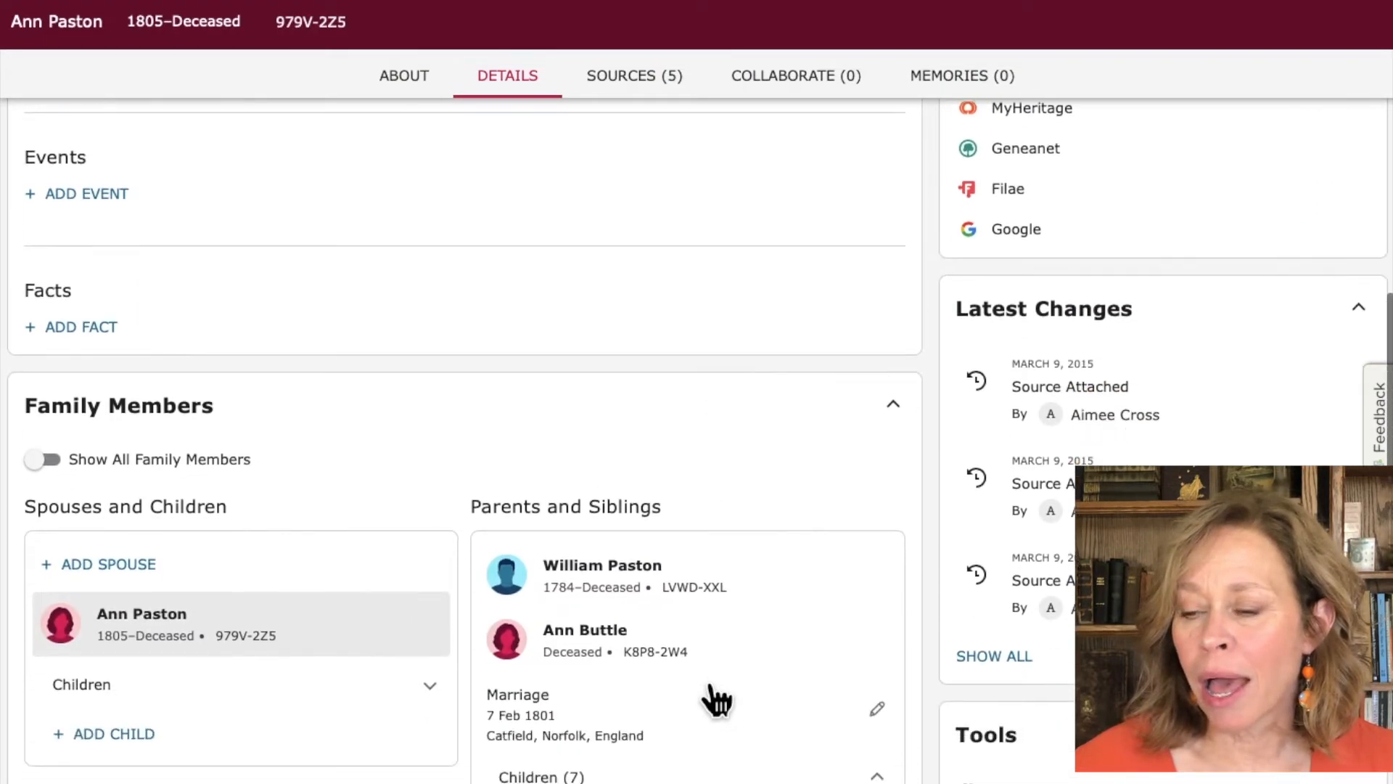
pyautogui.scroll(-2, 711, 688)
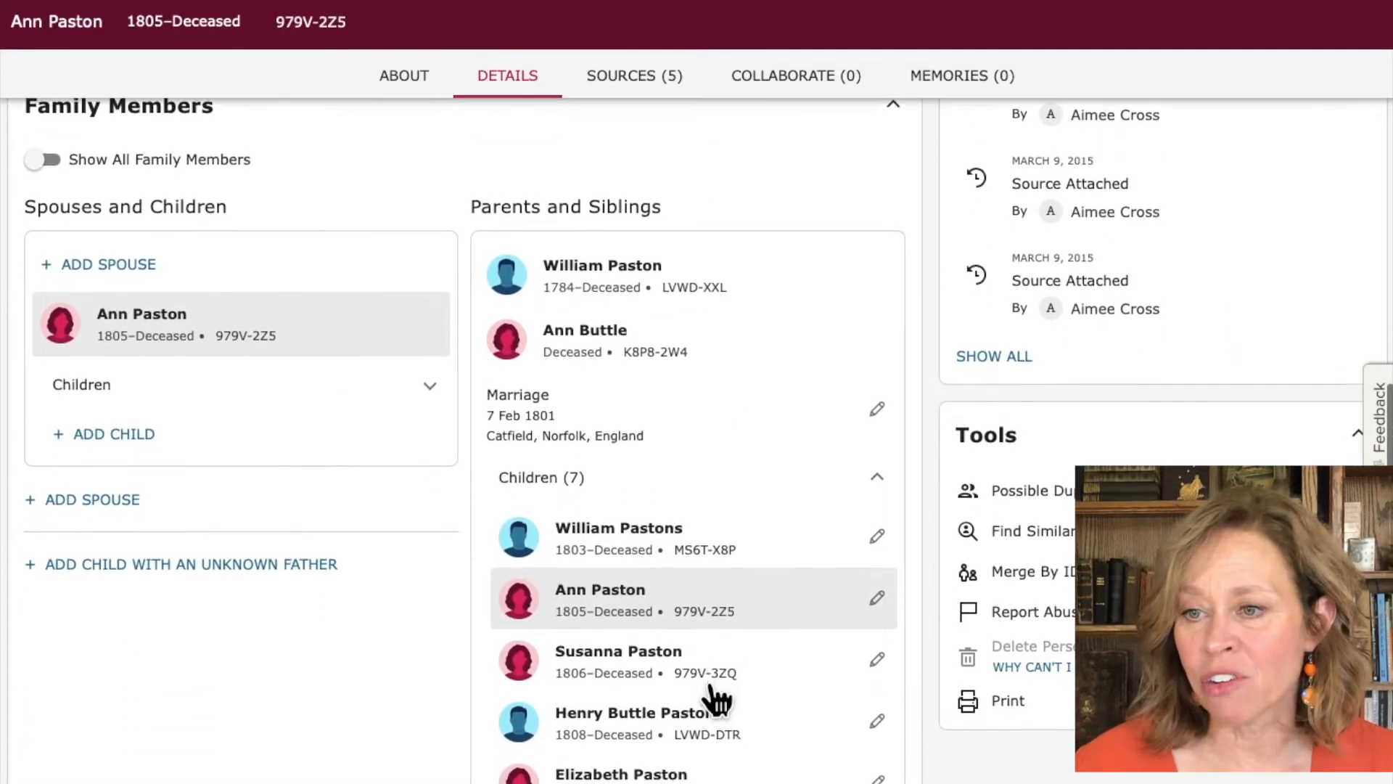
pyautogui.scroll(6, 711, 688)
pyautogui.scroll(10, 710, 687)
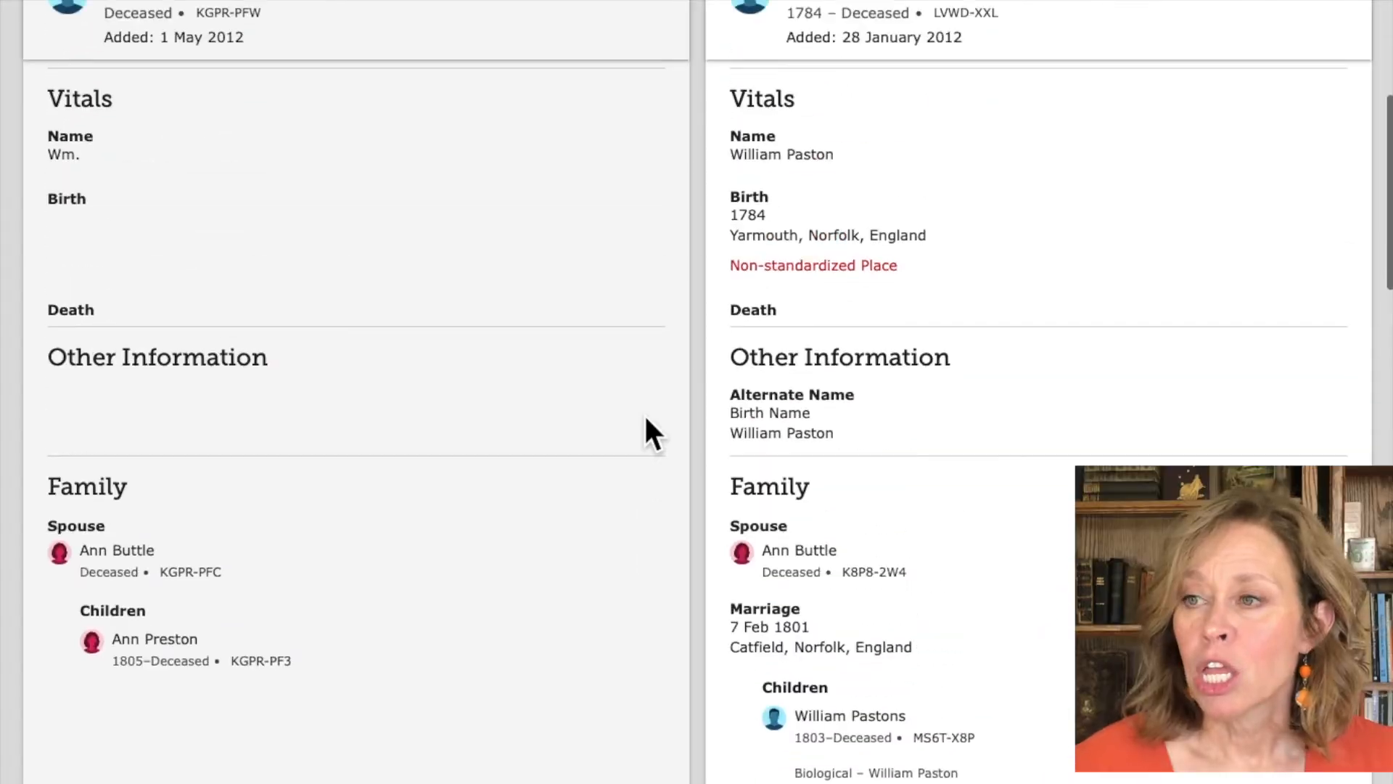
# - Review the merge warning and compare the vitals, spouses and children of the second possible duplicate and the surviving person
pyautogui.scroll(10, 643, 429)
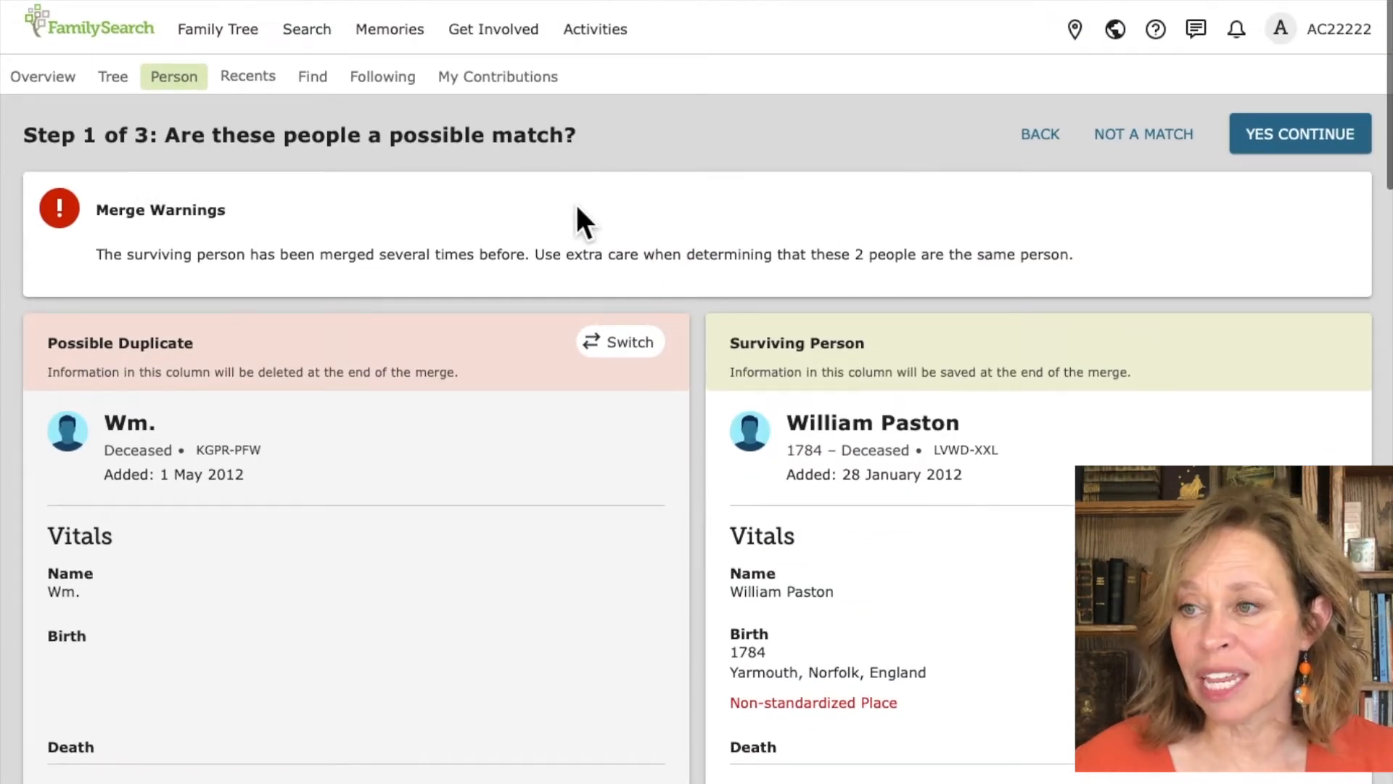
pyautogui.scroll(-4, 511, 612)
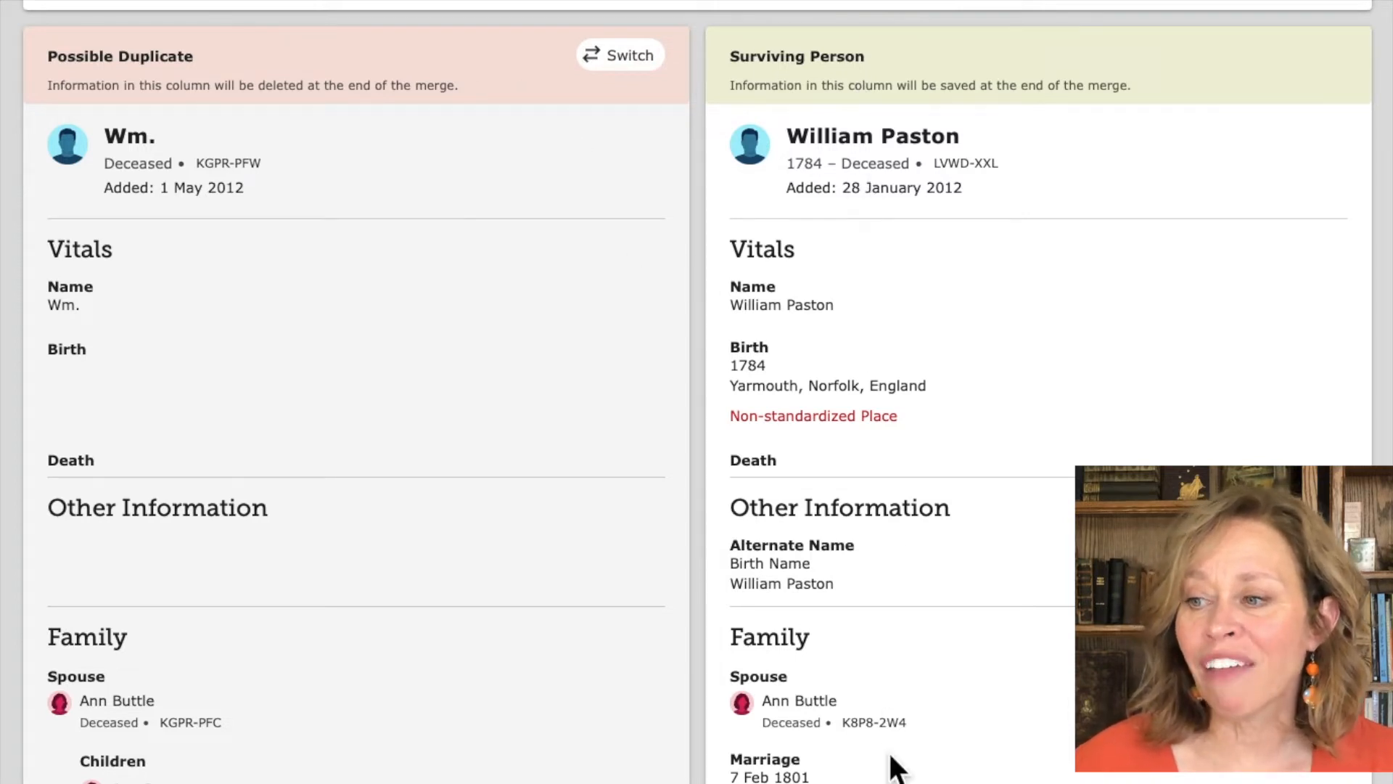
pyautogui.scroll(-4, 894, 768)
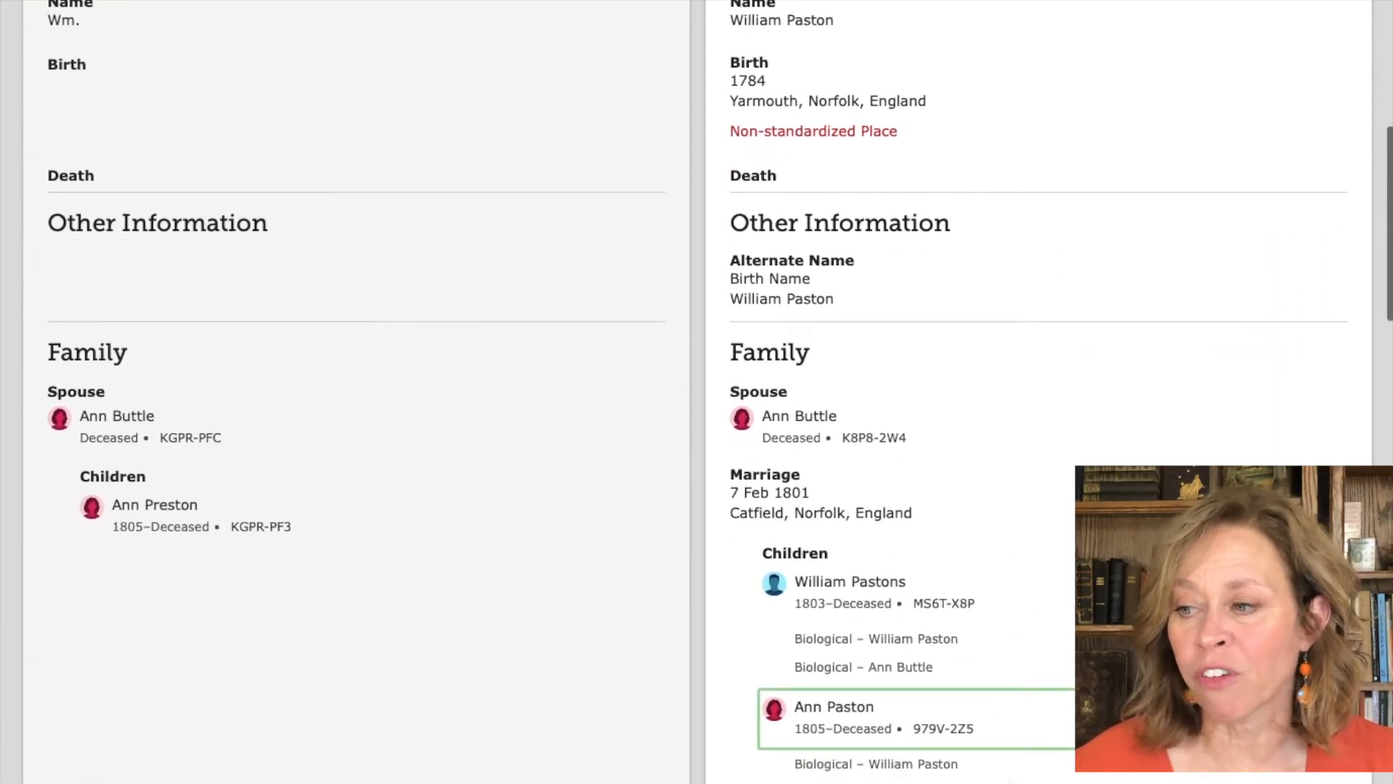
pyautogui.scroll(-18, 894, 768)
pyautogui.scroll(-12, 1038, 392)
# - Preview switching the possible duplicate and the surviving person, and leave the merge positions as they are
pyautogui.scroll(18, 1038, 392)
pyautogui.scroll(15, 785, 313)
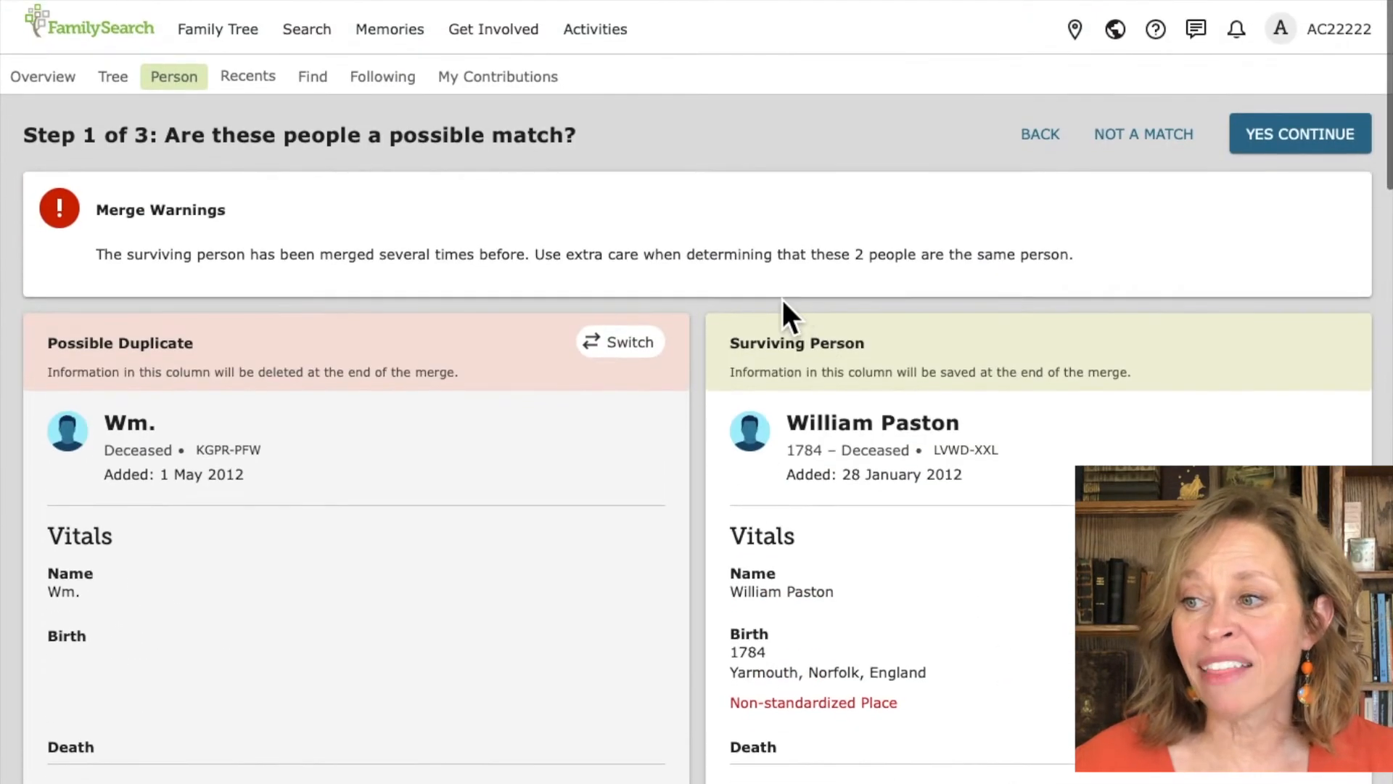
pyautogui.click(630, 343)
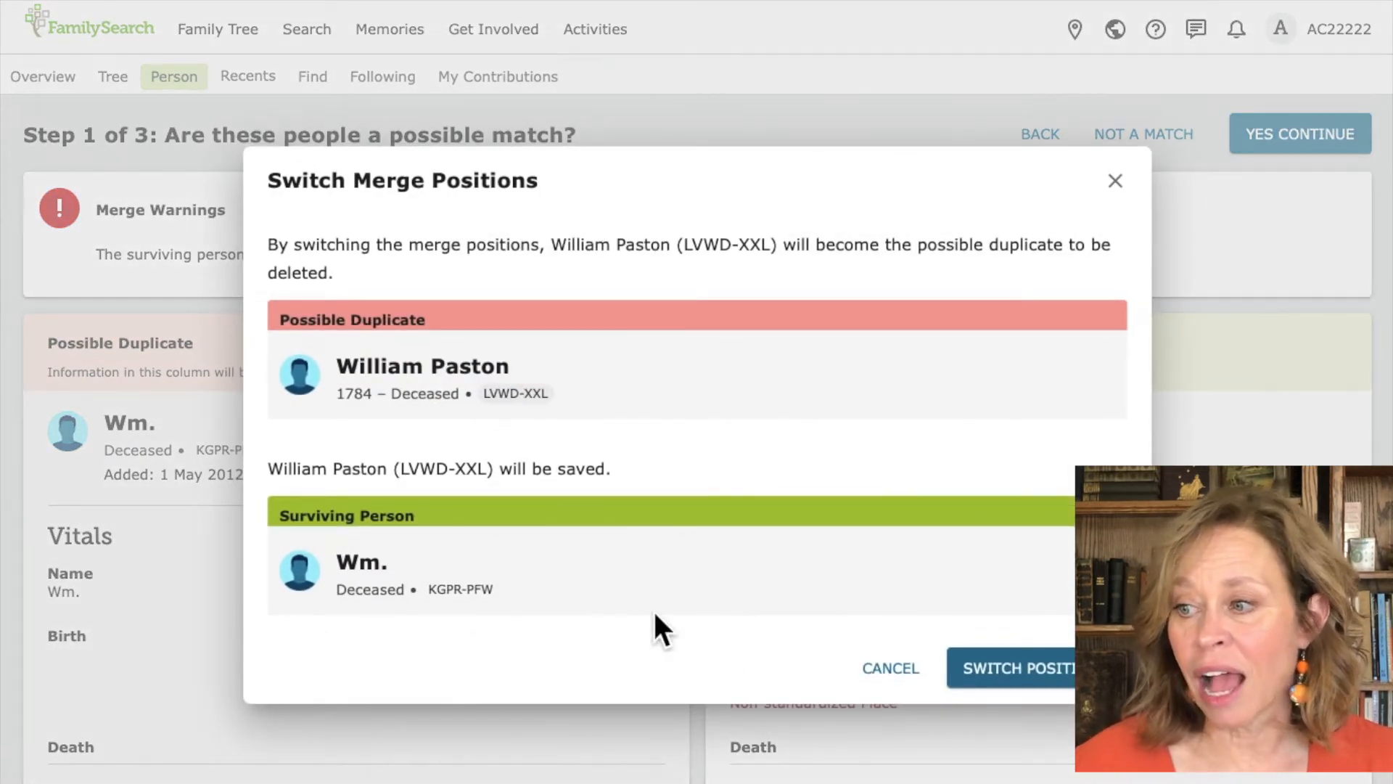
pyautogui.click(883, 671)
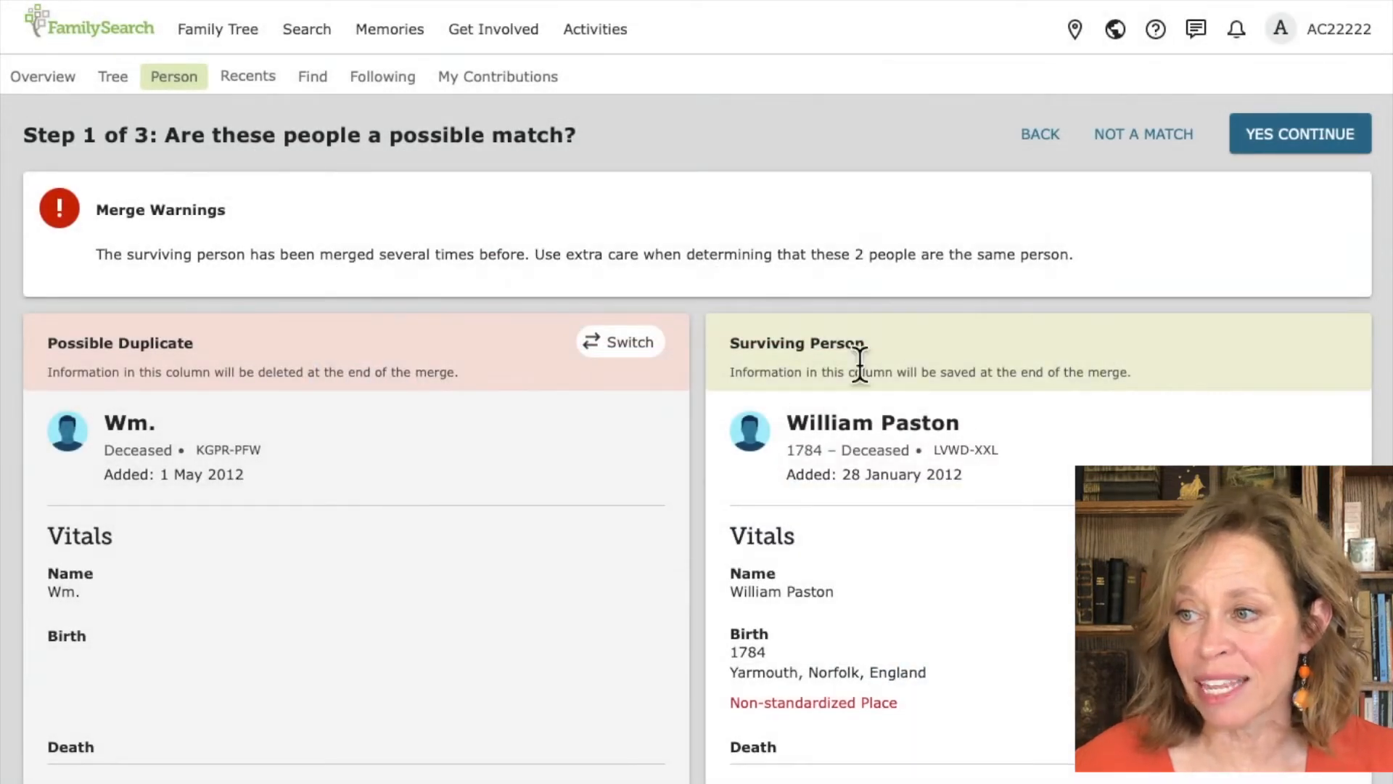
# - Accept the two people as a possible match and look through the information and sources available to save
pyautogui.click(1299, 145)
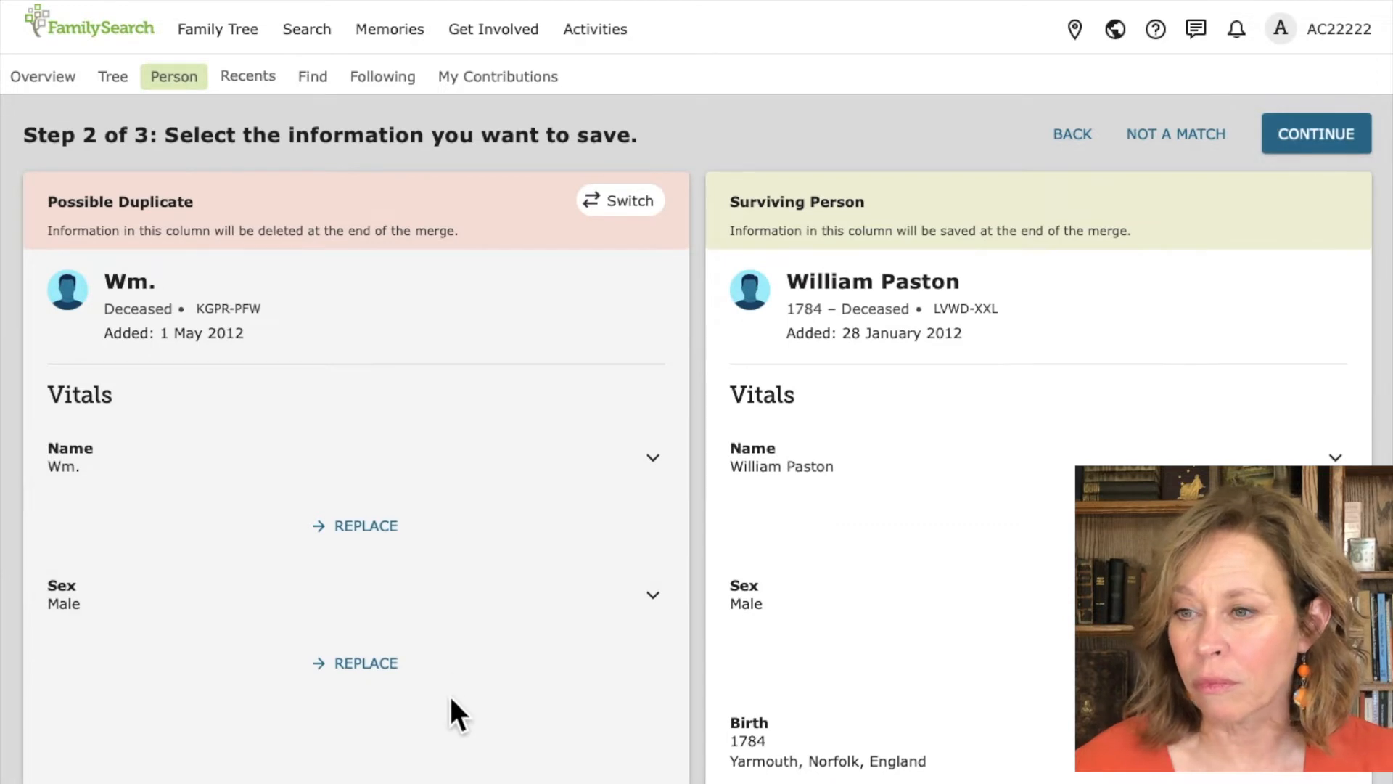
pyautogui.scroll(-2, 450, 694)
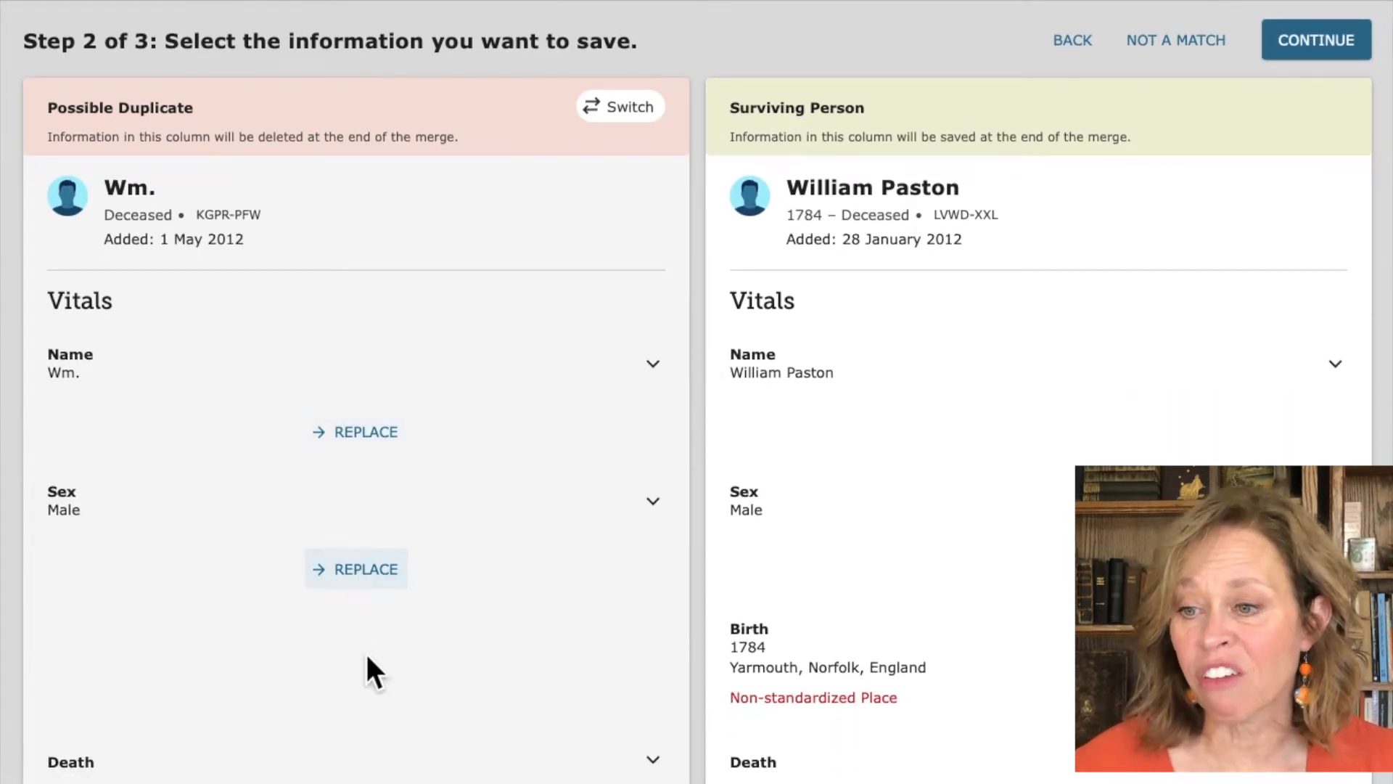
pyautogui.scroll(-10, 372, 685)
pyautogui.scroll(-15, 372, 689)
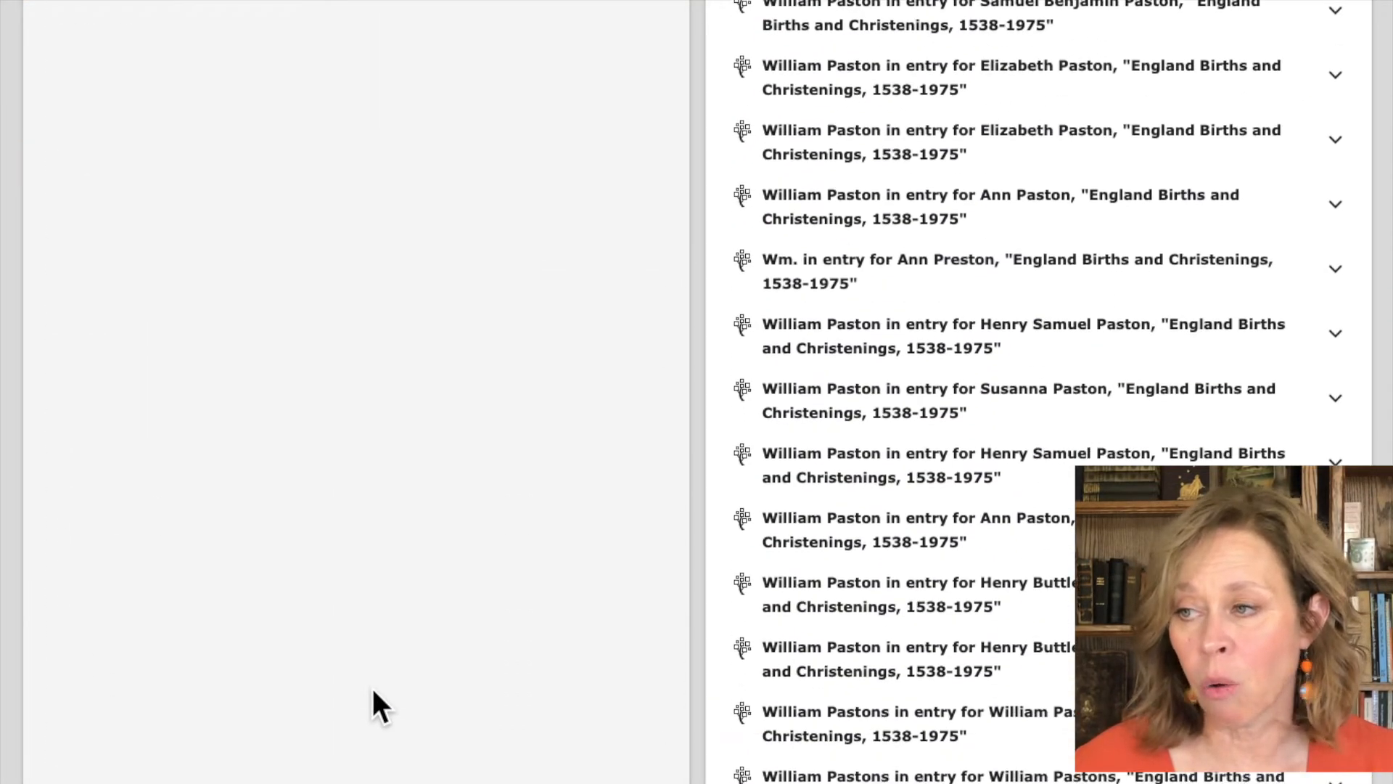
# - Compare the spouse and daughter carried over from the duplicate with the surviving person's existing spouse, marriage and children
pyautogui.scroll(10, 372, 690)
pyautogui.scroll(5, 371, 685)
pyautogui.scroll(-3, 372, 685)
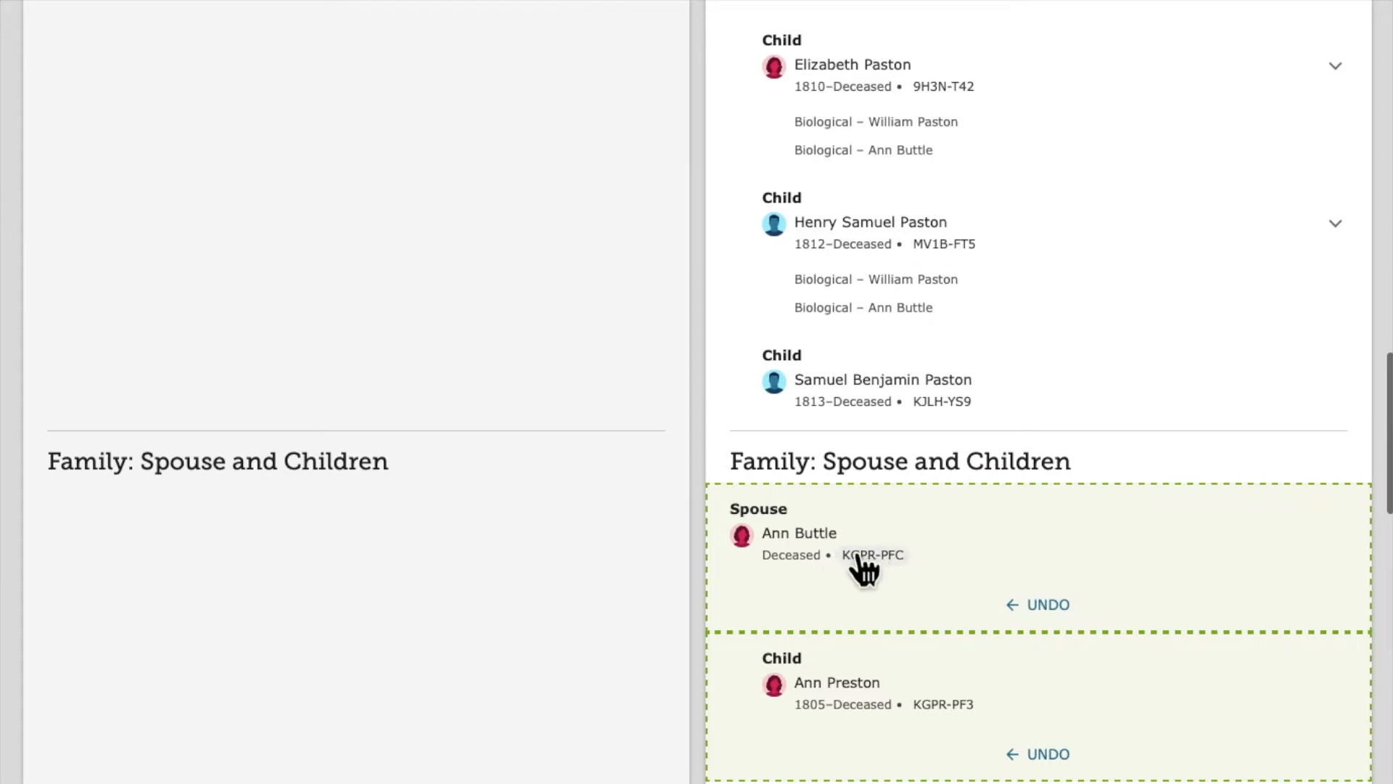
pyautogui.scroll(18, 876, 575)
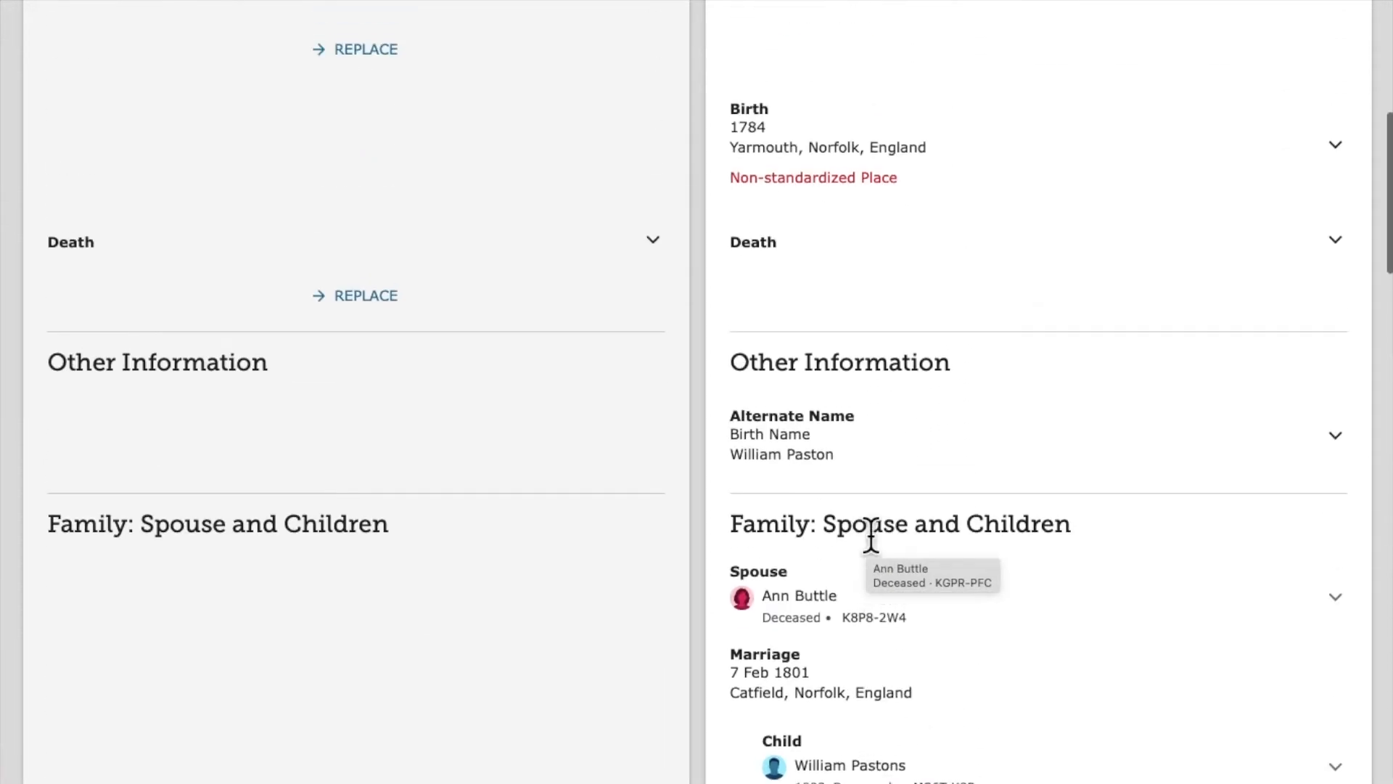
pyautogui.scroll(-16, 865, 642)
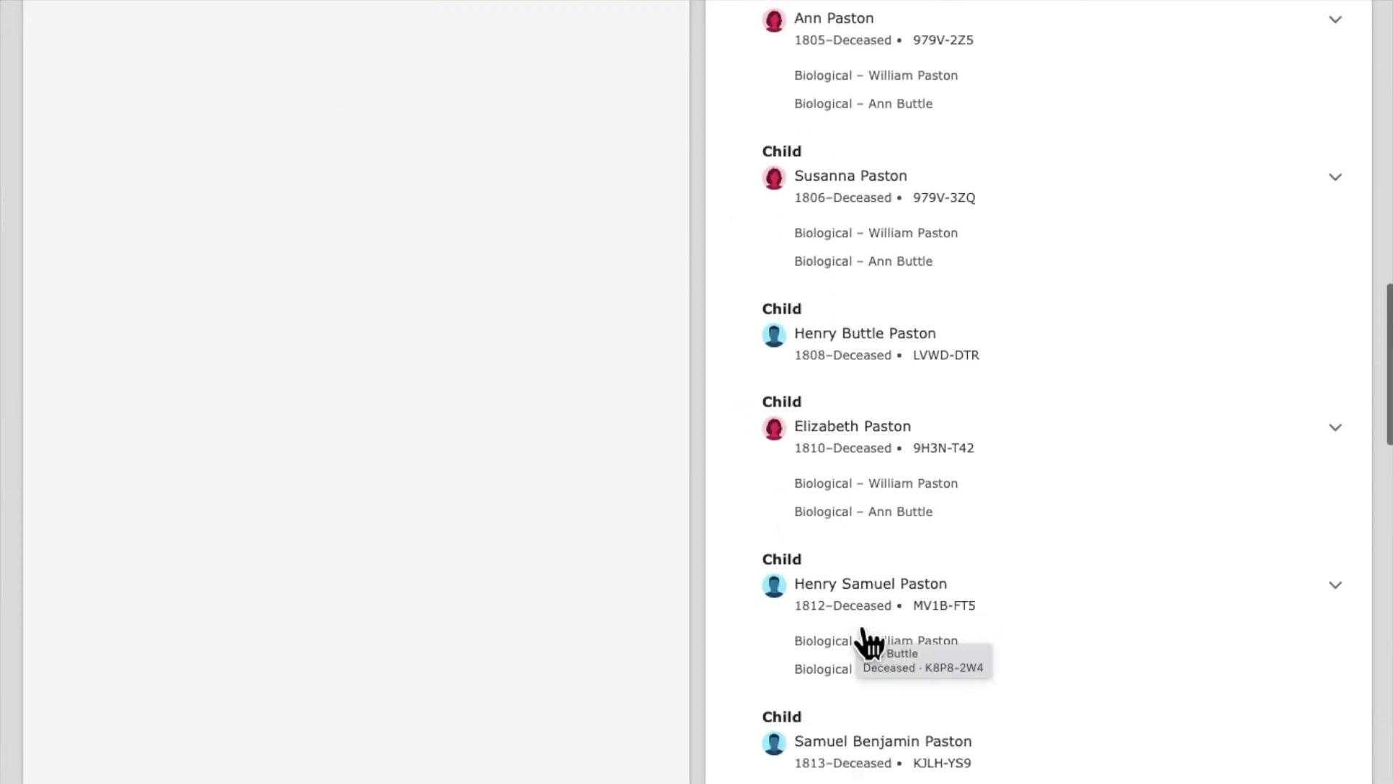
pyautogui.scroll(-5, 868, 643)
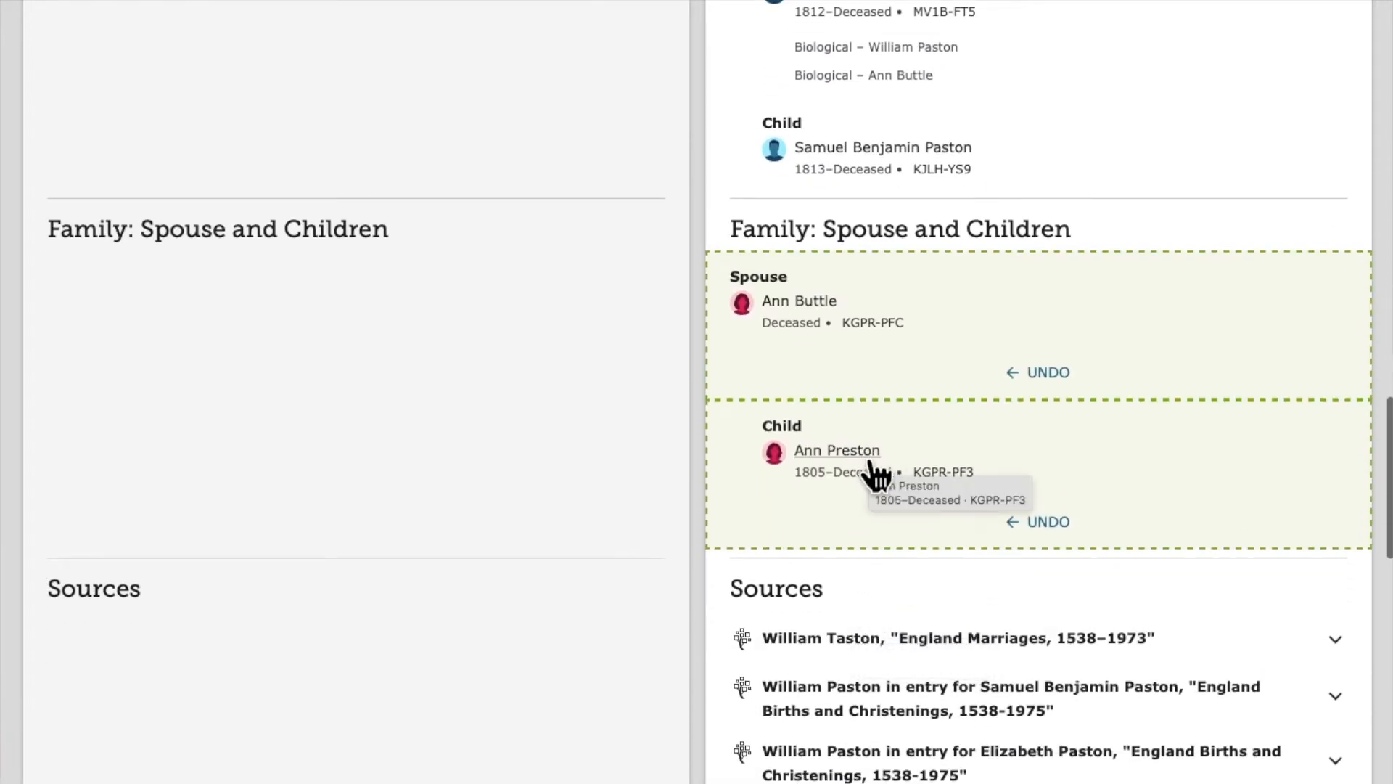
pyautogui.scroll(11, 916, 476)
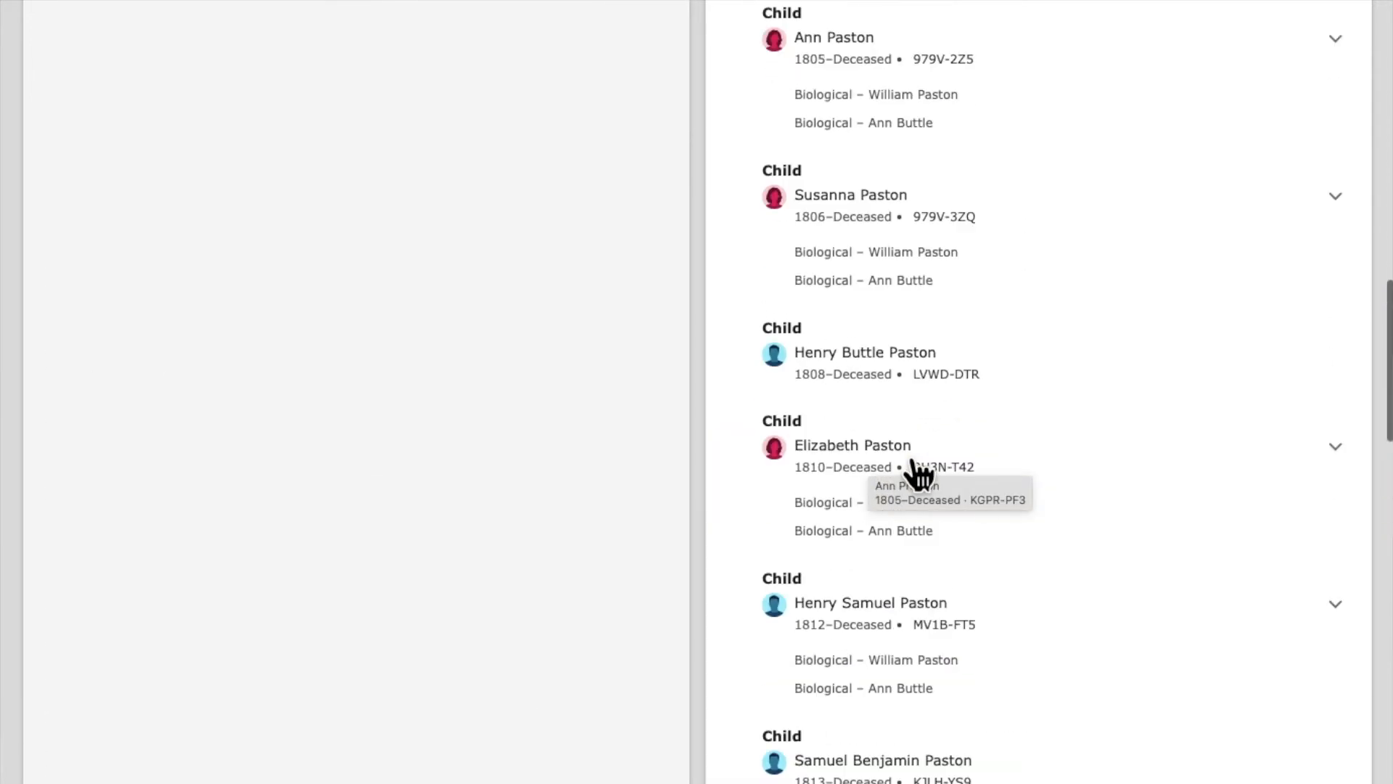
pyautogui.scroll(-12, 1102, 636)
pyautogui.scroll(-2, 1100, 620)
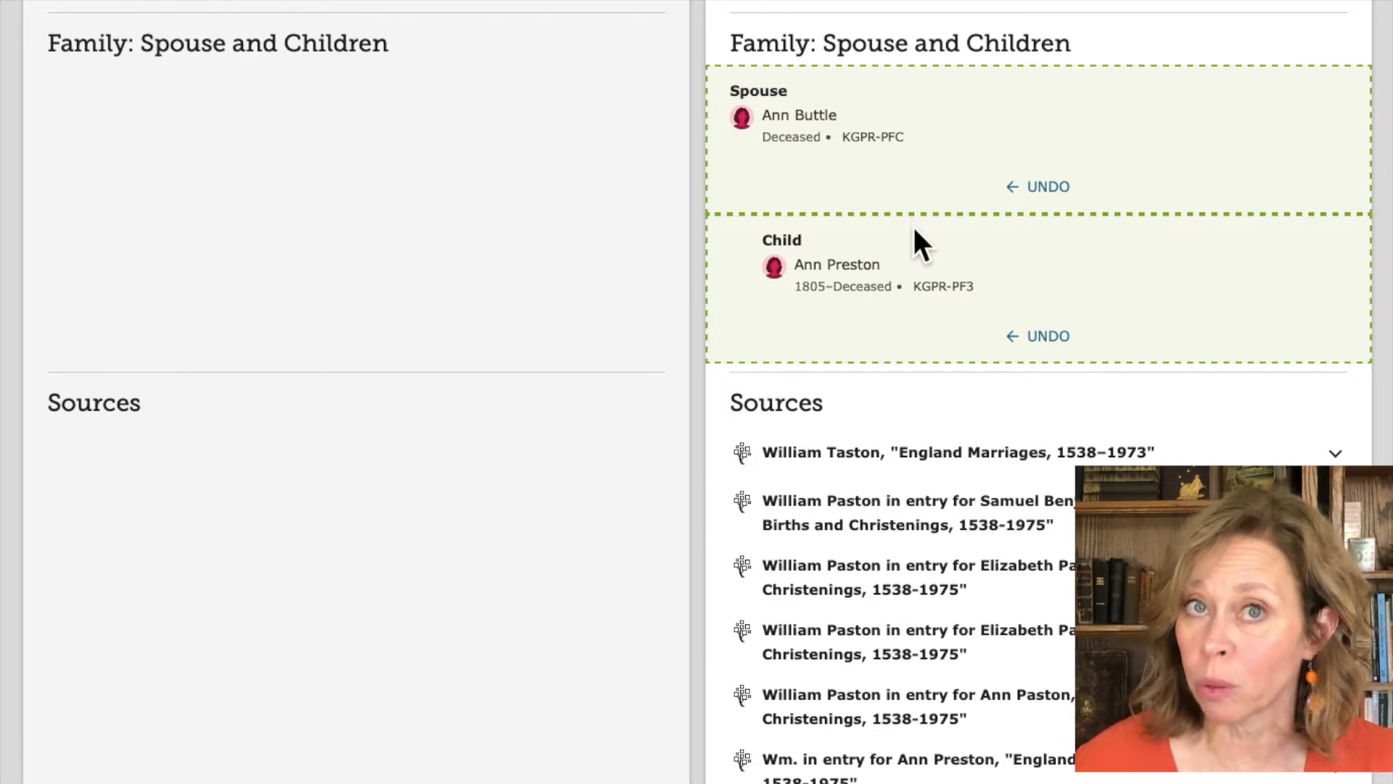
# - Keep the proposed information and give as merge reason that the same wife and the daughter's matching baptismal record indicate all three should be merged
pyautogui.scroll(-10, 631, 517)
pyautogui.scroll(-3, 633, 521)
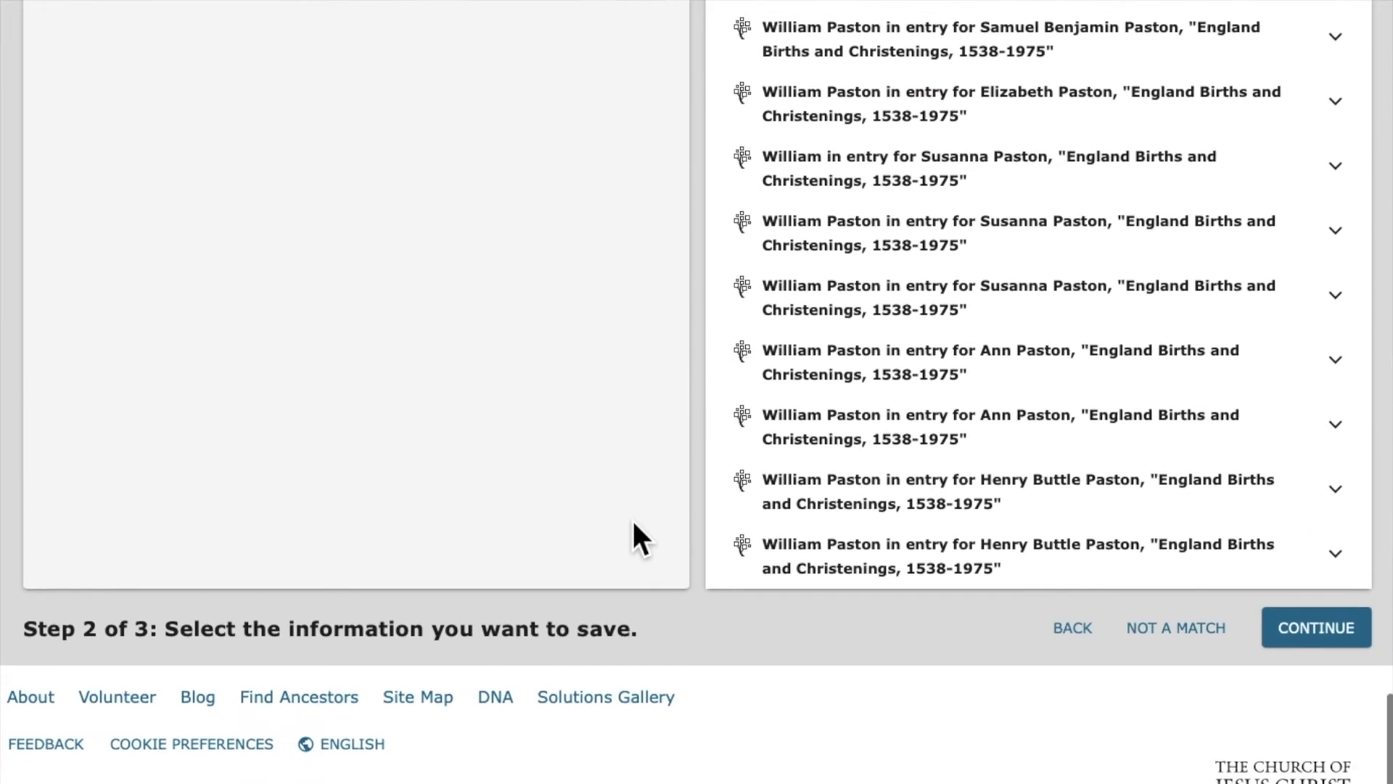
pyautogui.click(1325, 644)
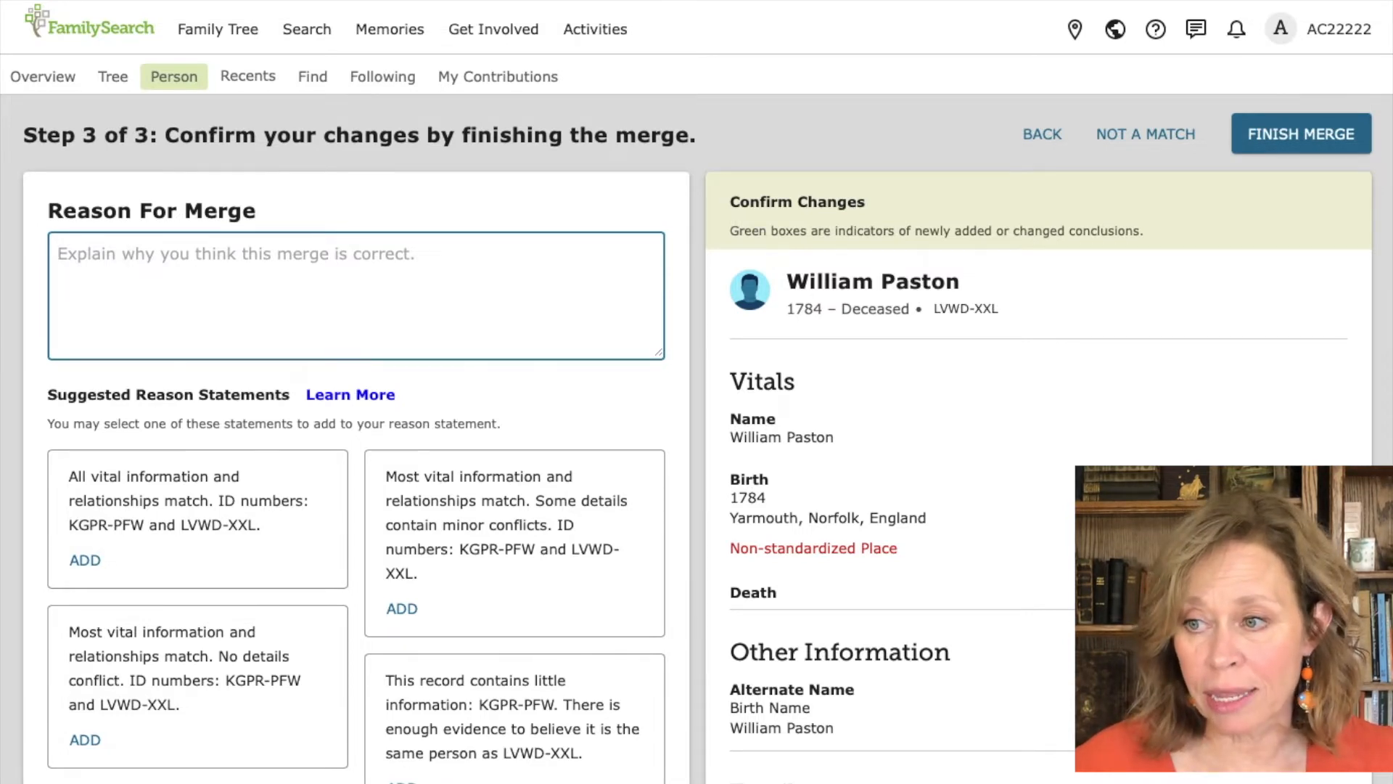
pyautogui.write('This')
pyautogui.write("William is married to the same Ann Buttle and his daughter's baptismal record is the same, indicating William, his wife Ann and daughter Ann should be merged.")
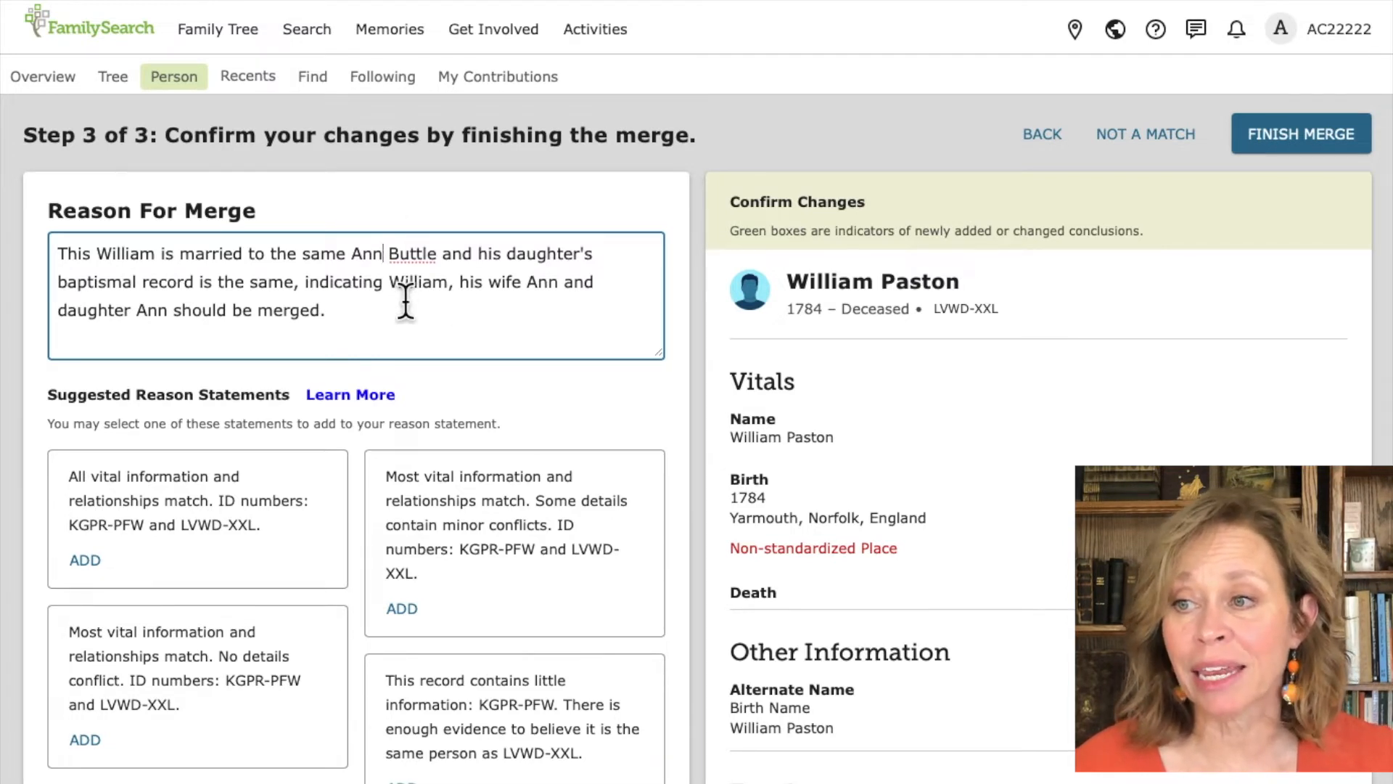
# - Add the suggested "No details conflict" and "This record contains little information" statements to the reason and finish the merge
pyautogui.scroll(-1, 405, 301)
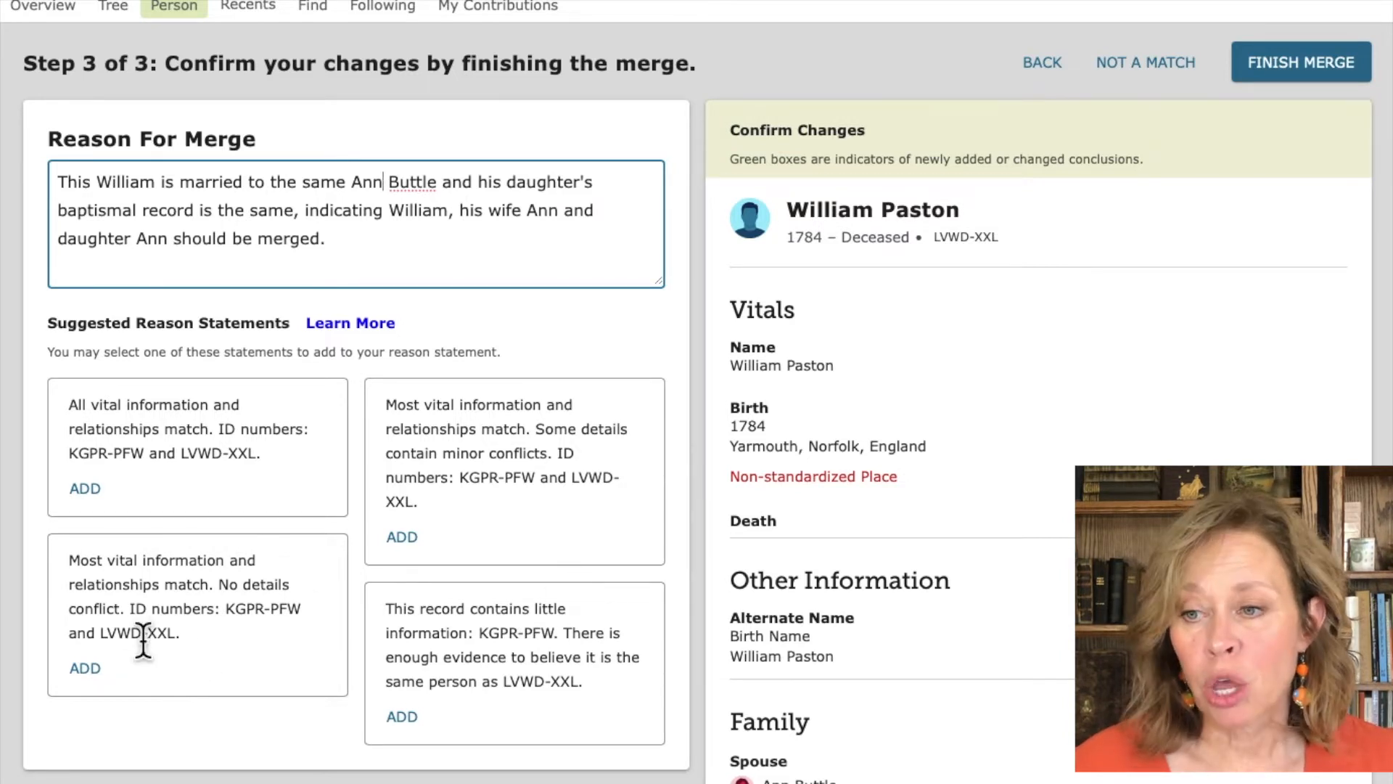
pyautogui.click(85, 667)
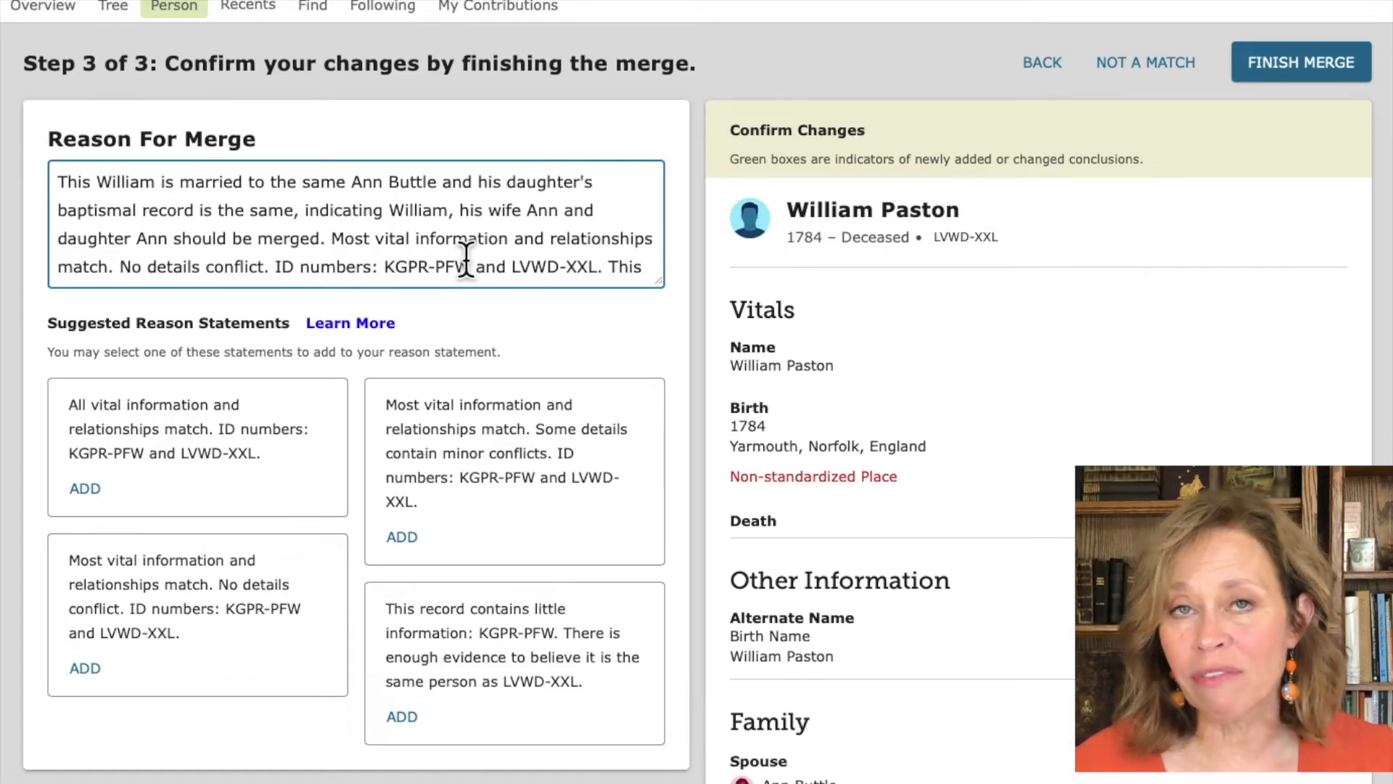
pyautogui.click(1273, 73)
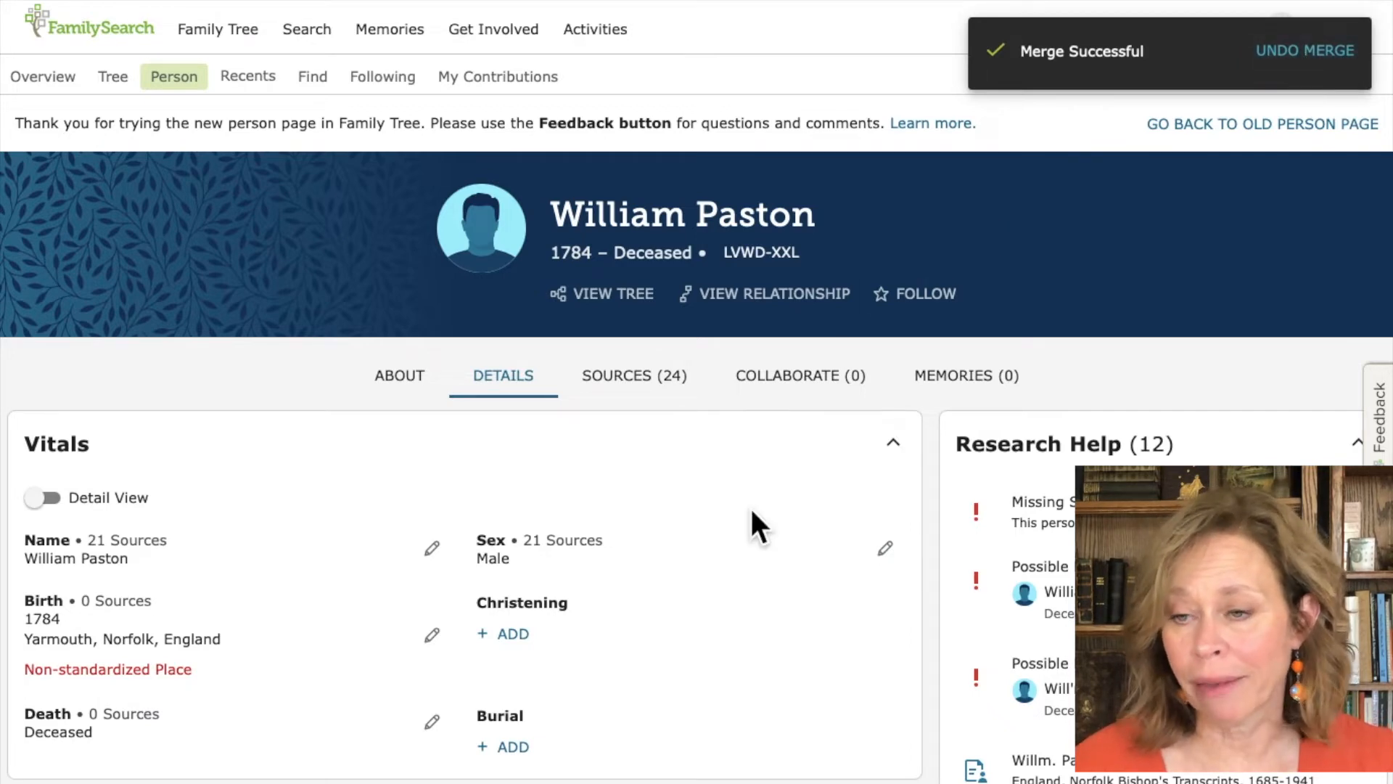
# - Compare the merged person's two spouse entries, including the 1805 daughter listed among the second entry's children
pyautogui.scroll(-5, 658, 613)
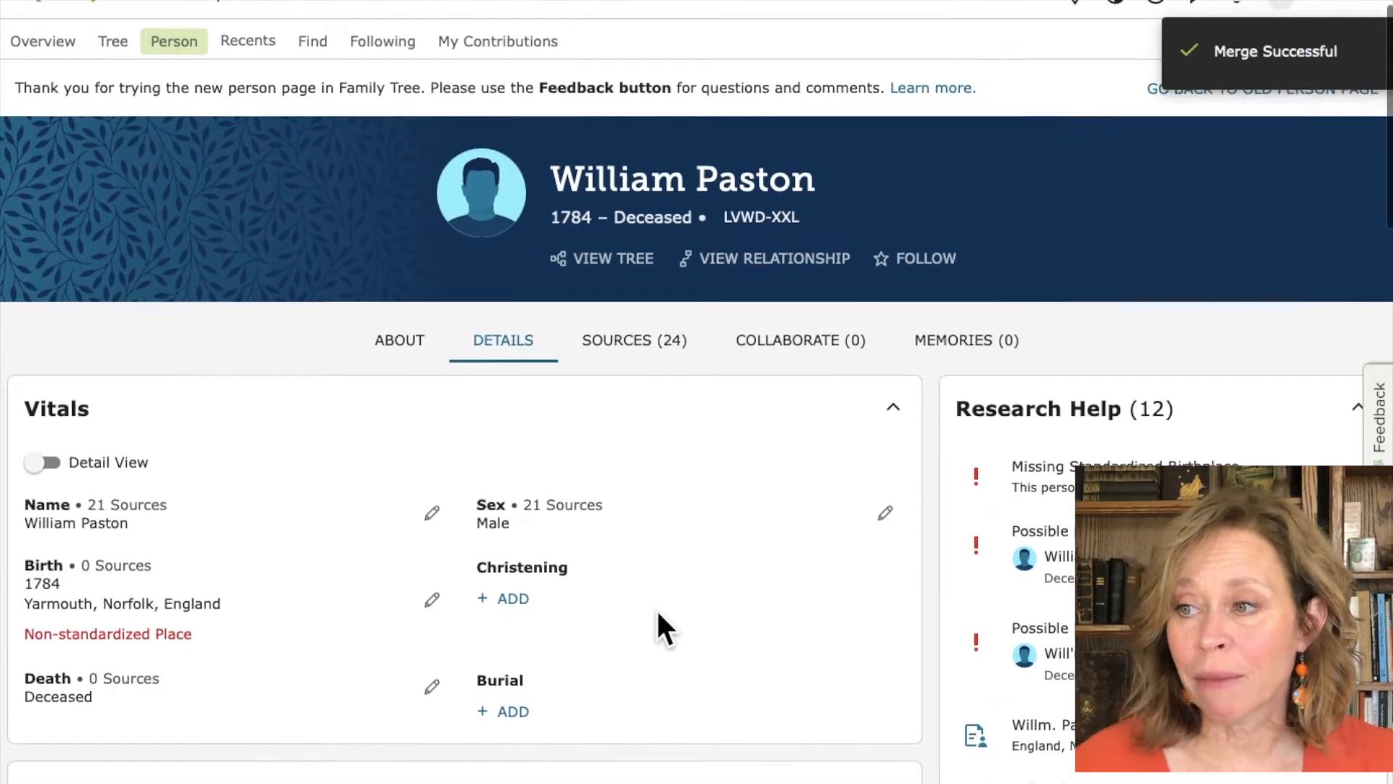
pyautogui.scroll(-12, 657, 614)
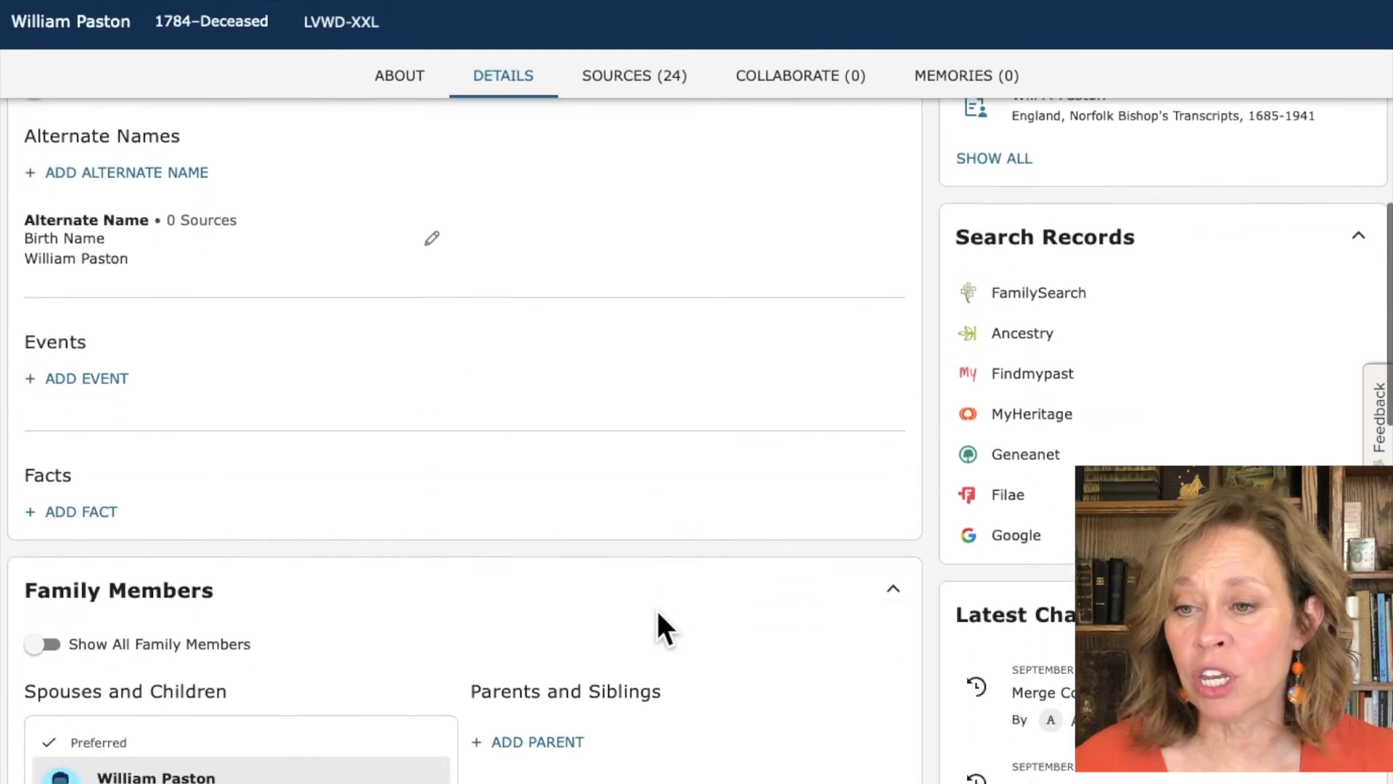
pyautogui.scroll(-9, 659, 614)
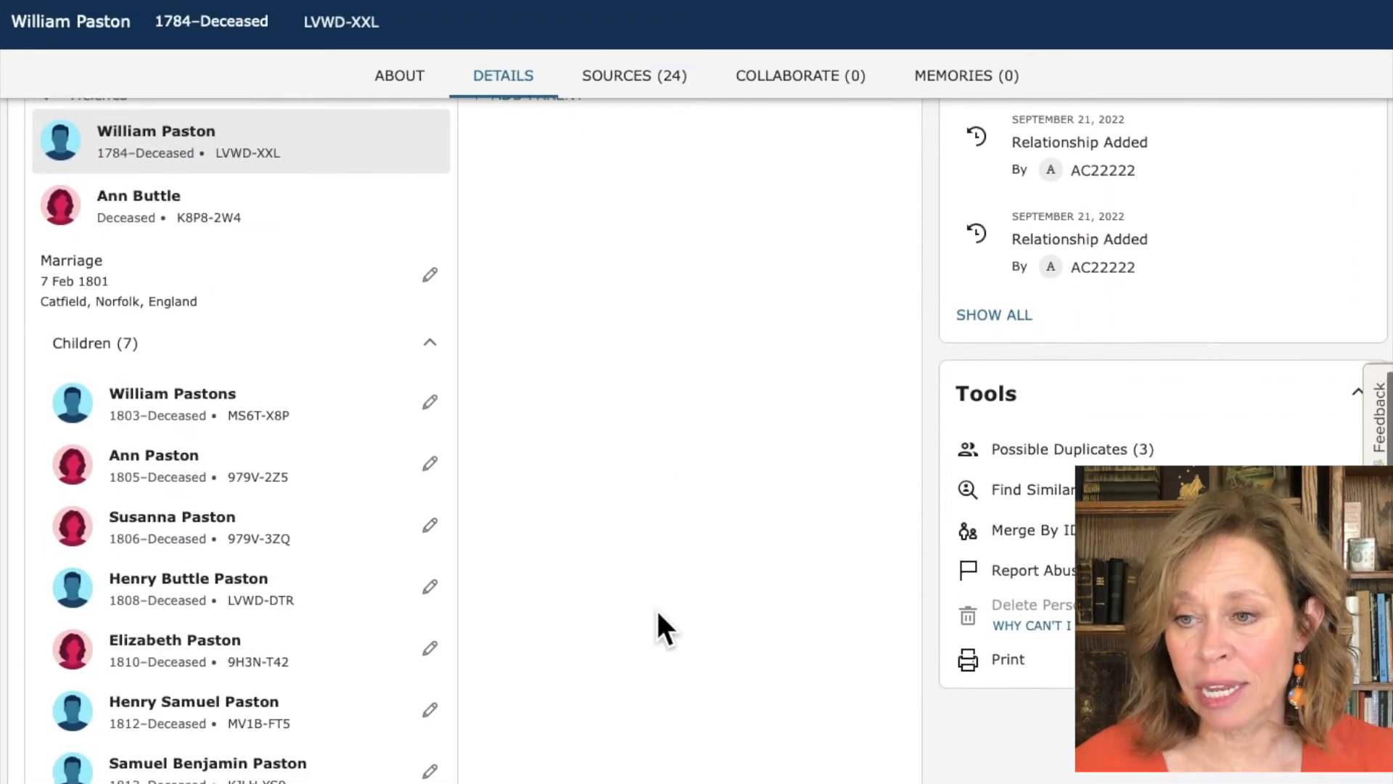
pyautogui.scroll(-3, 657, 612)
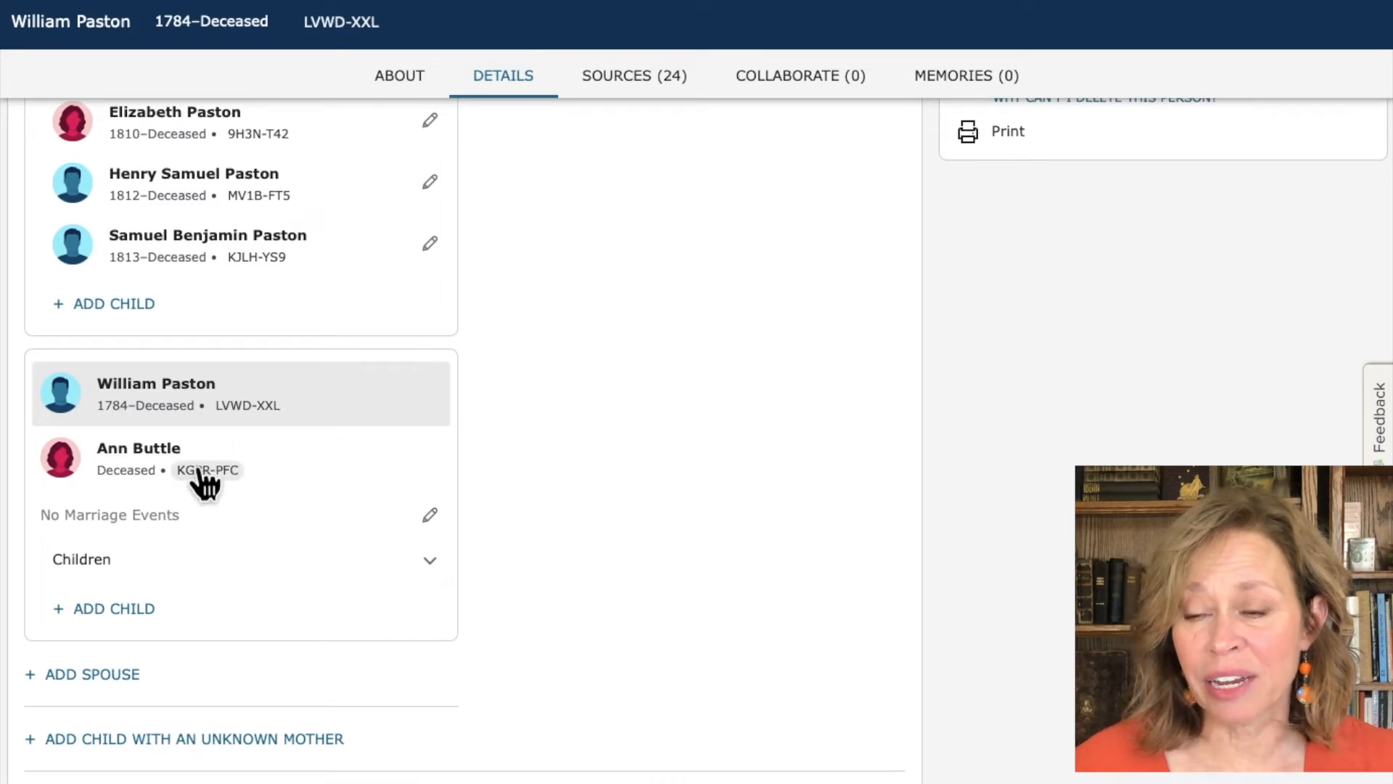
pyautogui.click(368, 552)
pyautogui.scroll(-1, 367, 544)
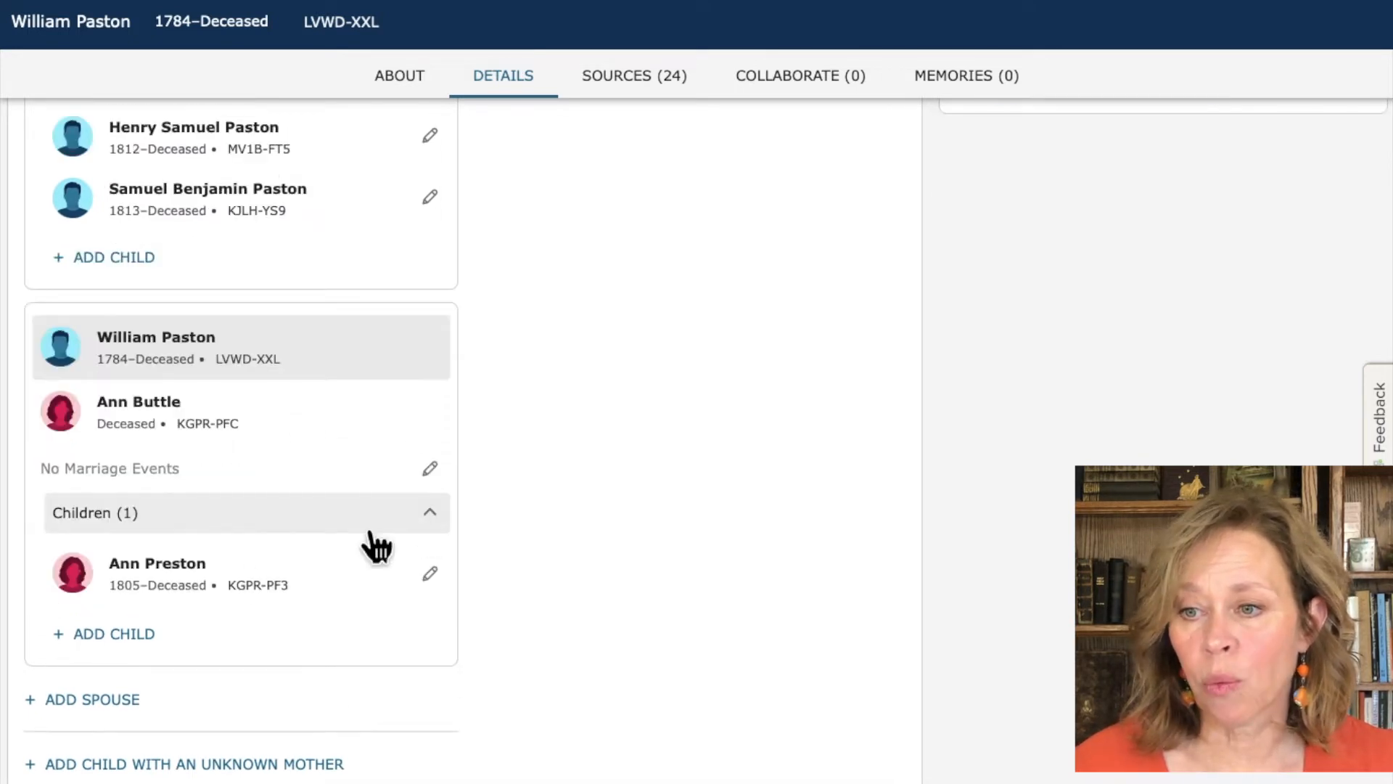
pyautogui.scroll(3, 629, 482)
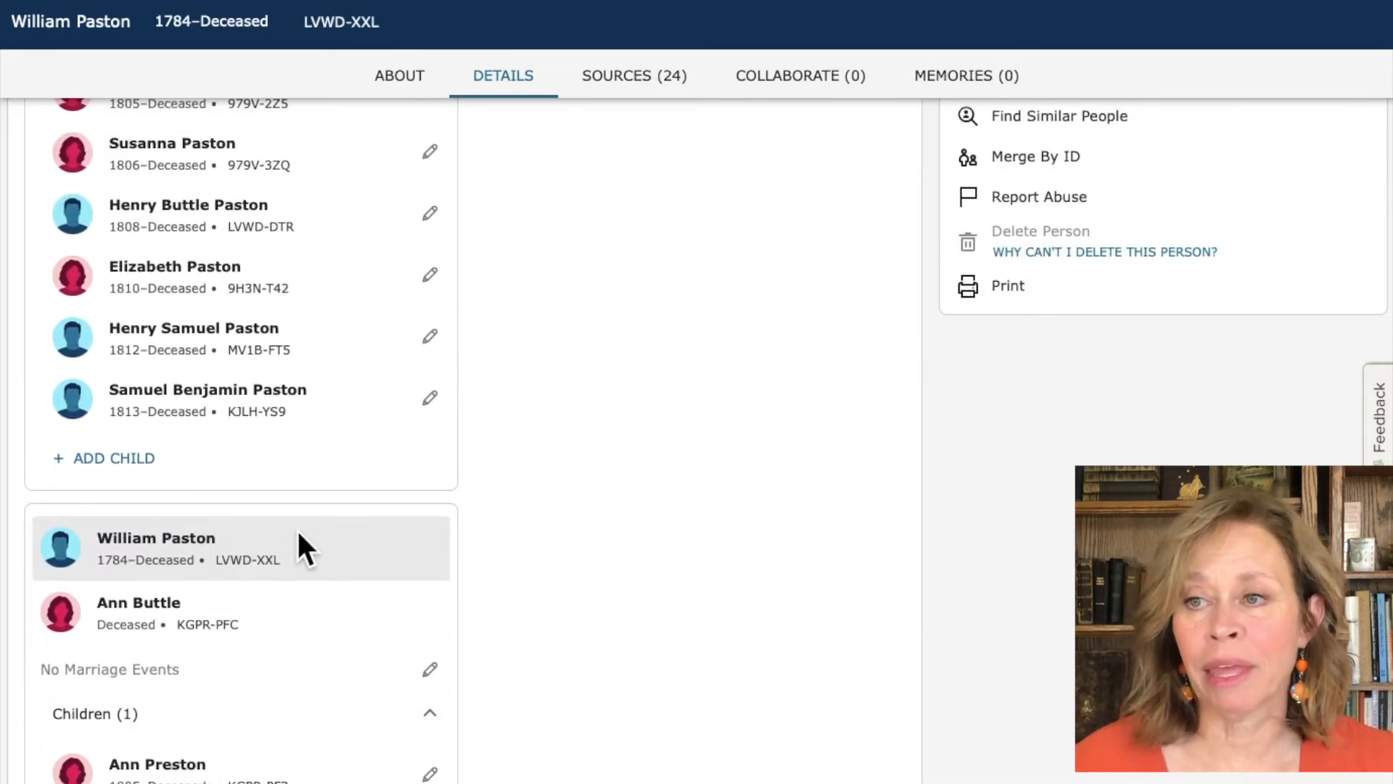
pyautogui.scroll(6, 301, 547)
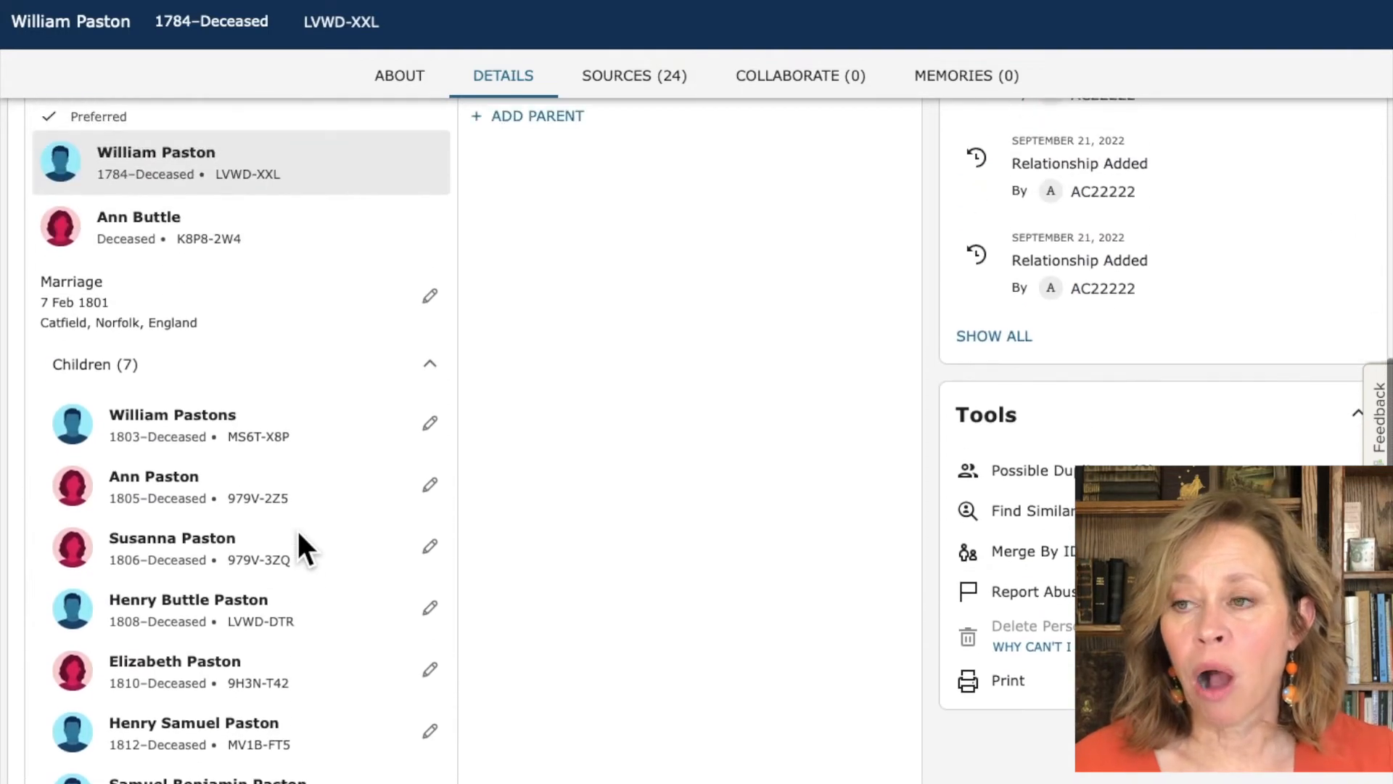
pyautogui.scroll(-10, 299, 543)
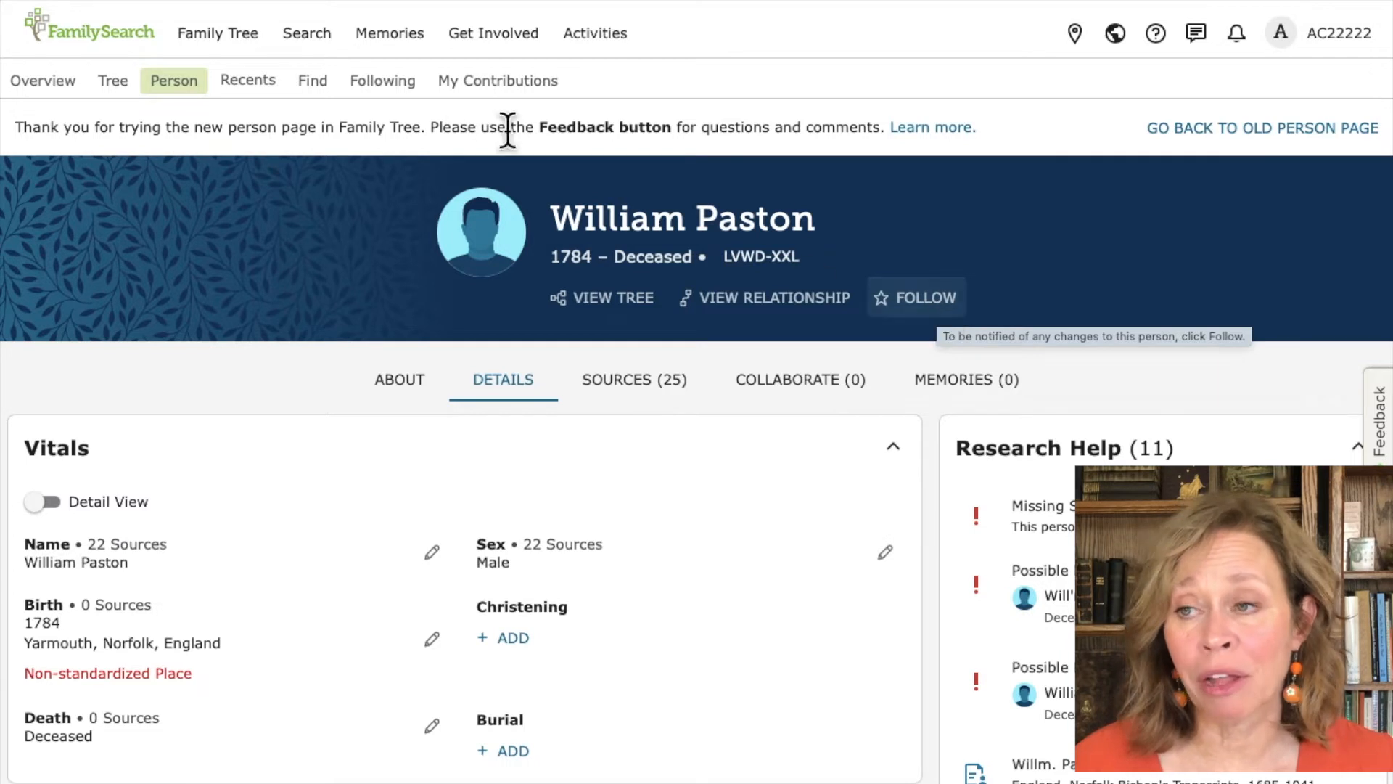
# - Open the list of followed deceased people and check the changes made to their records
pyautogui.click(392, 88)
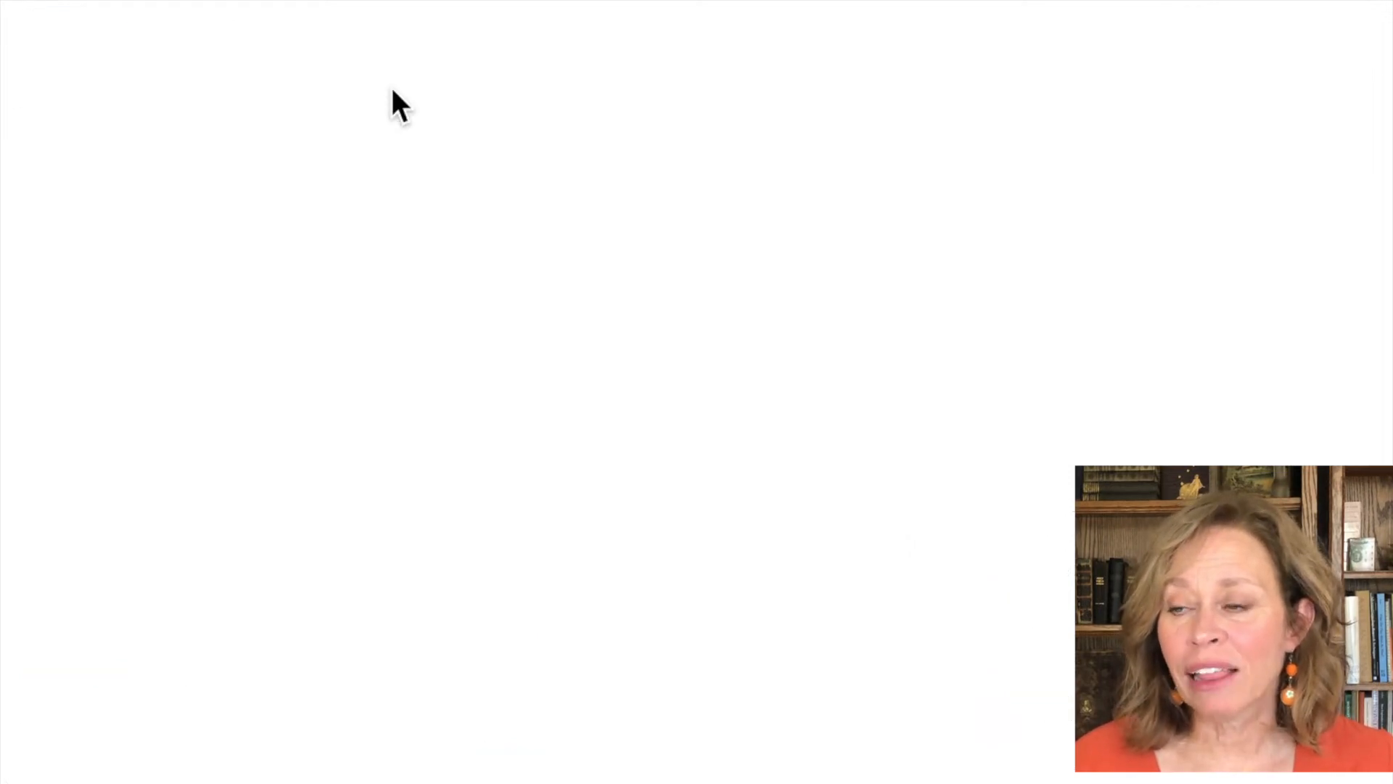
pyautogui.scroll(-1, 904, 617)
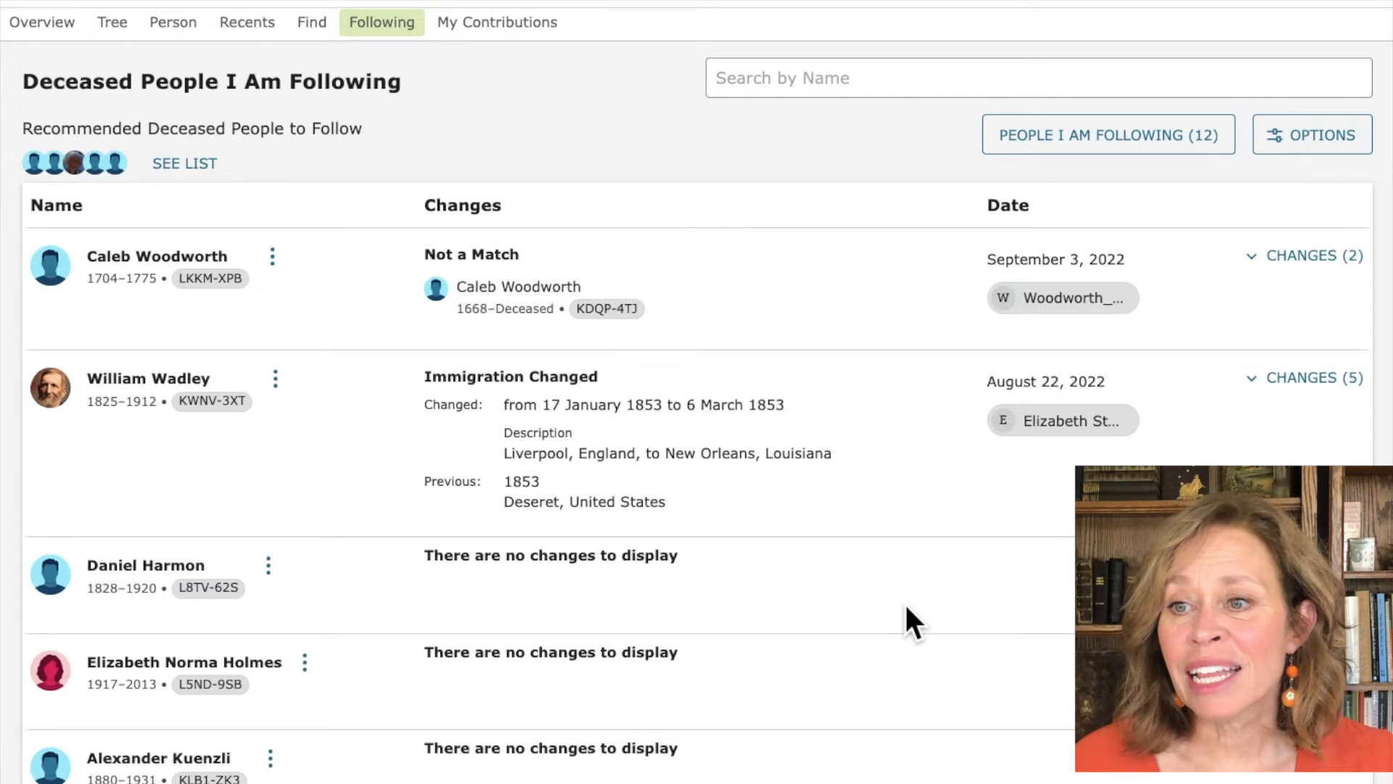
pyautogui.scroll(-10, 908, 608)
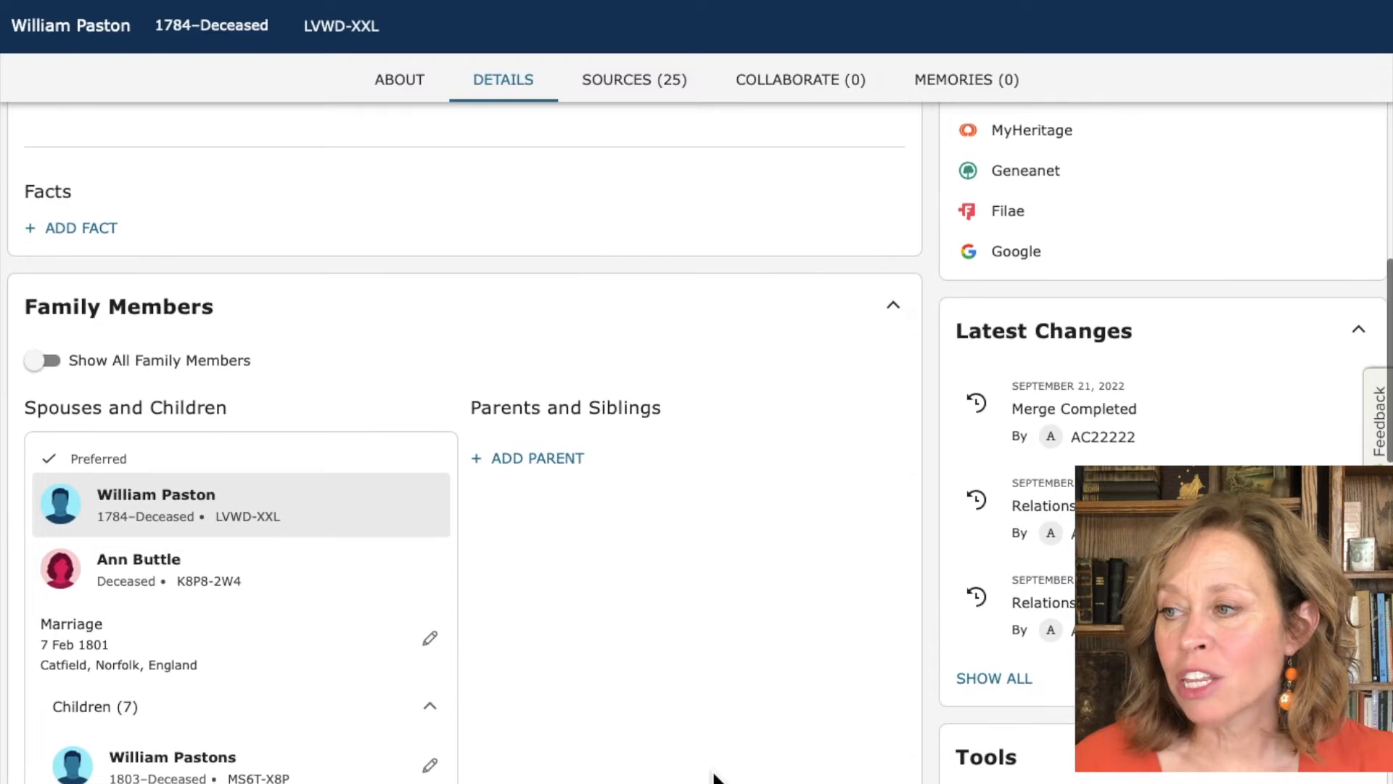
pyautogui.click(992, 686)
pyautogui.scroll(5, 740, 584)
pyautogui.scroll(5, 740, 585)
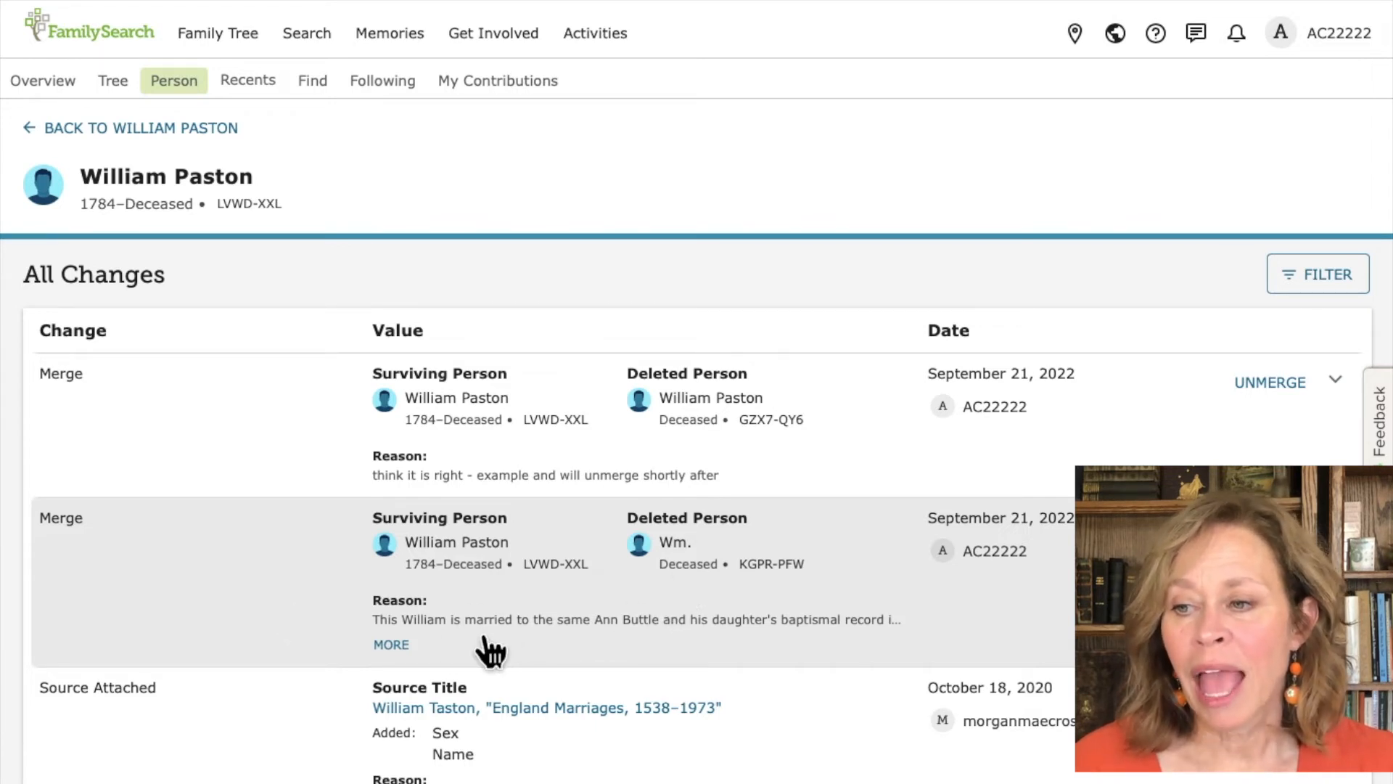
pyautogui.click(392, 645)
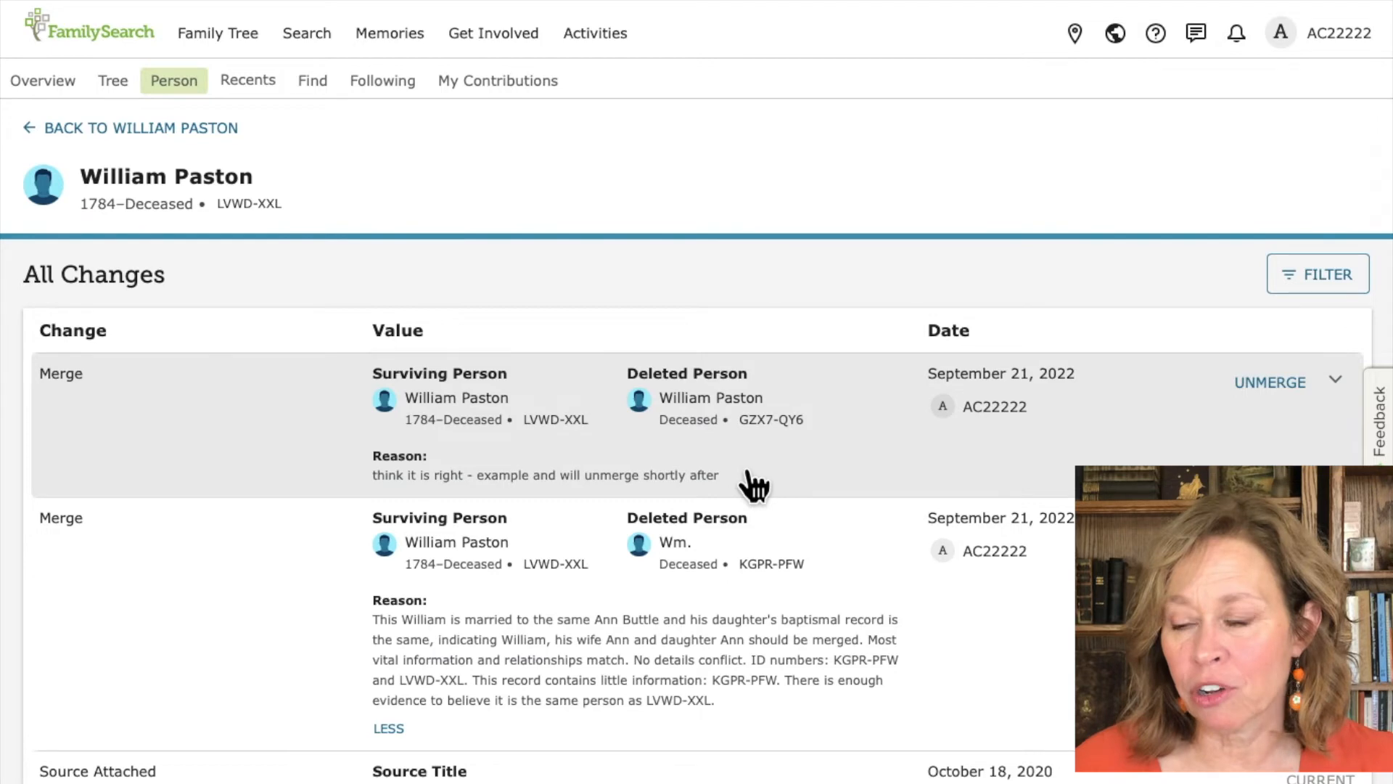
# - Unmerge GZX7-QY6 with the reason "I did not perform enough research and am unsure, a merge was premature." and review the change history
pyautogui.click(1277, 392)
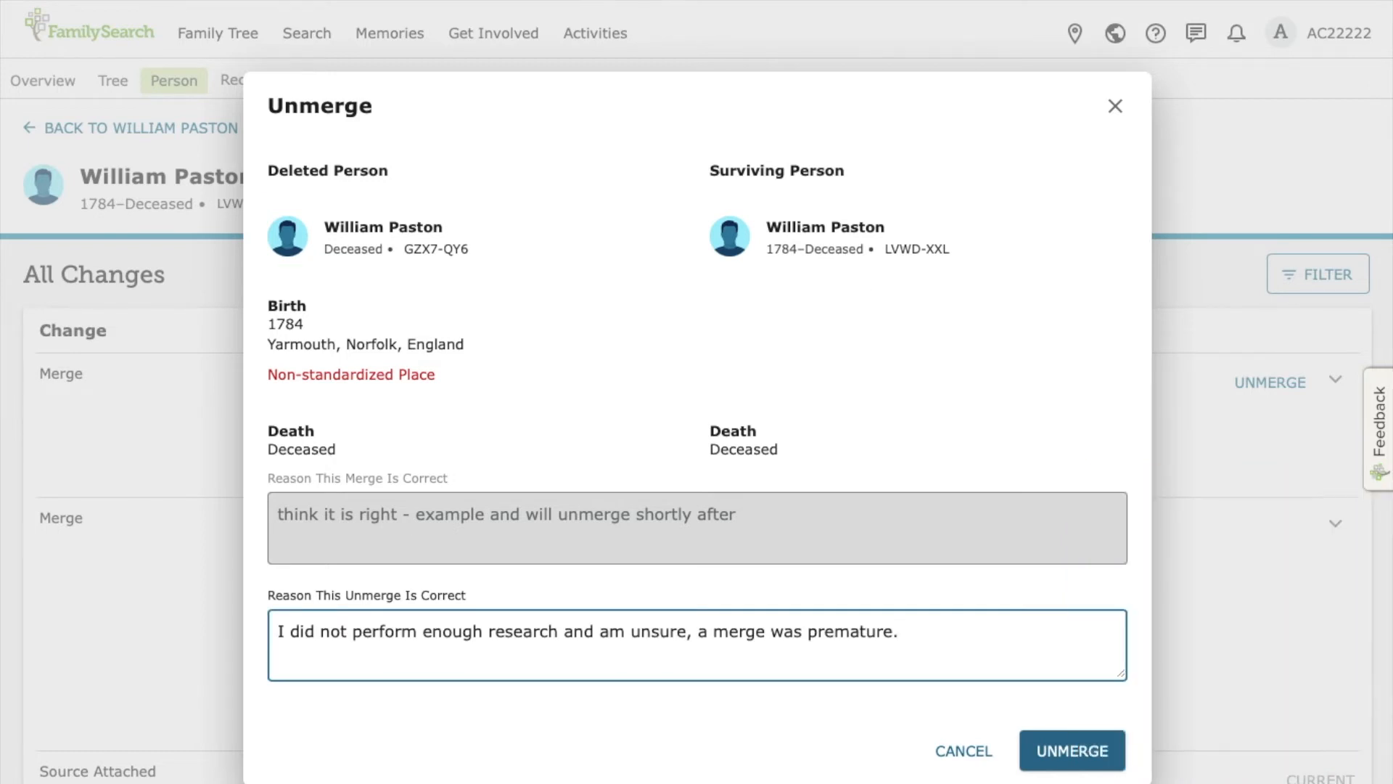
pyautogui.click(1071, 754)
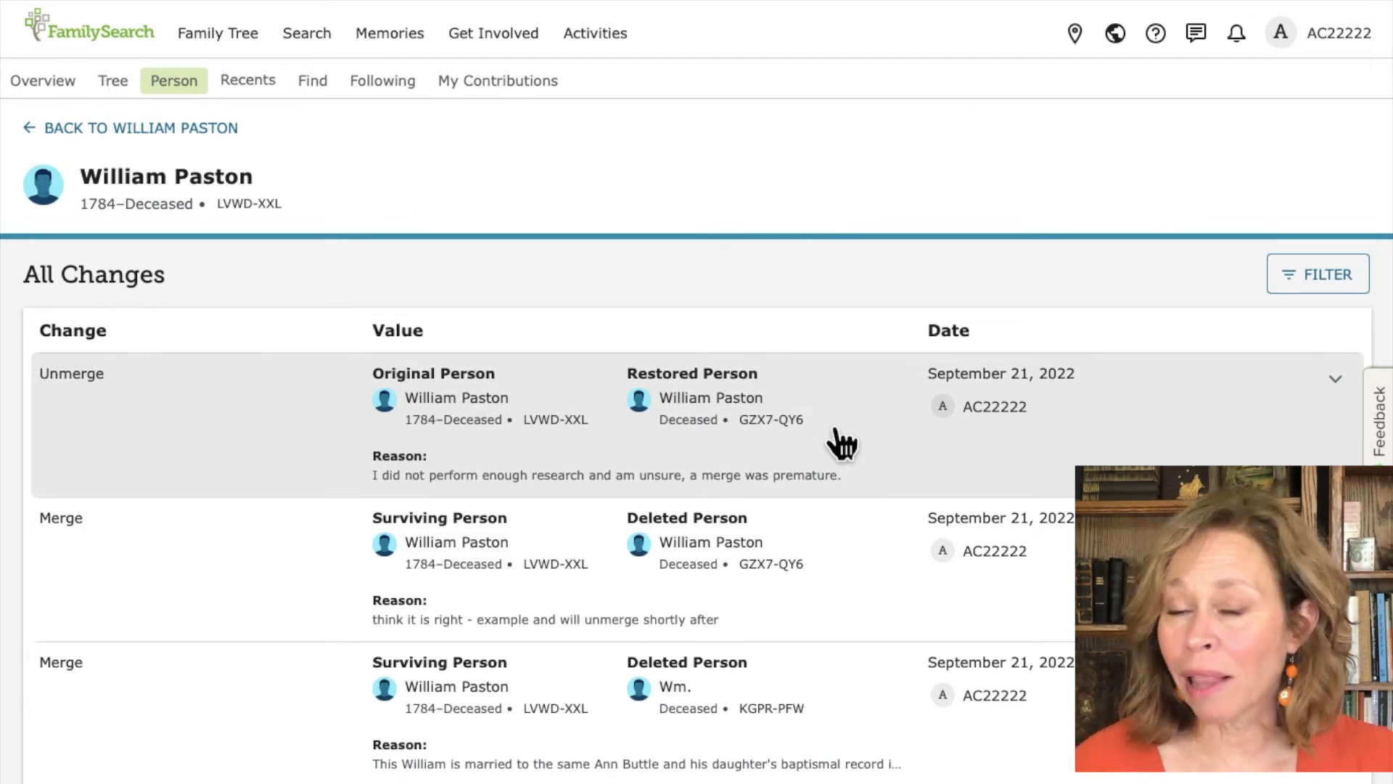
pyautogui.scroll(-7, 842, 443)
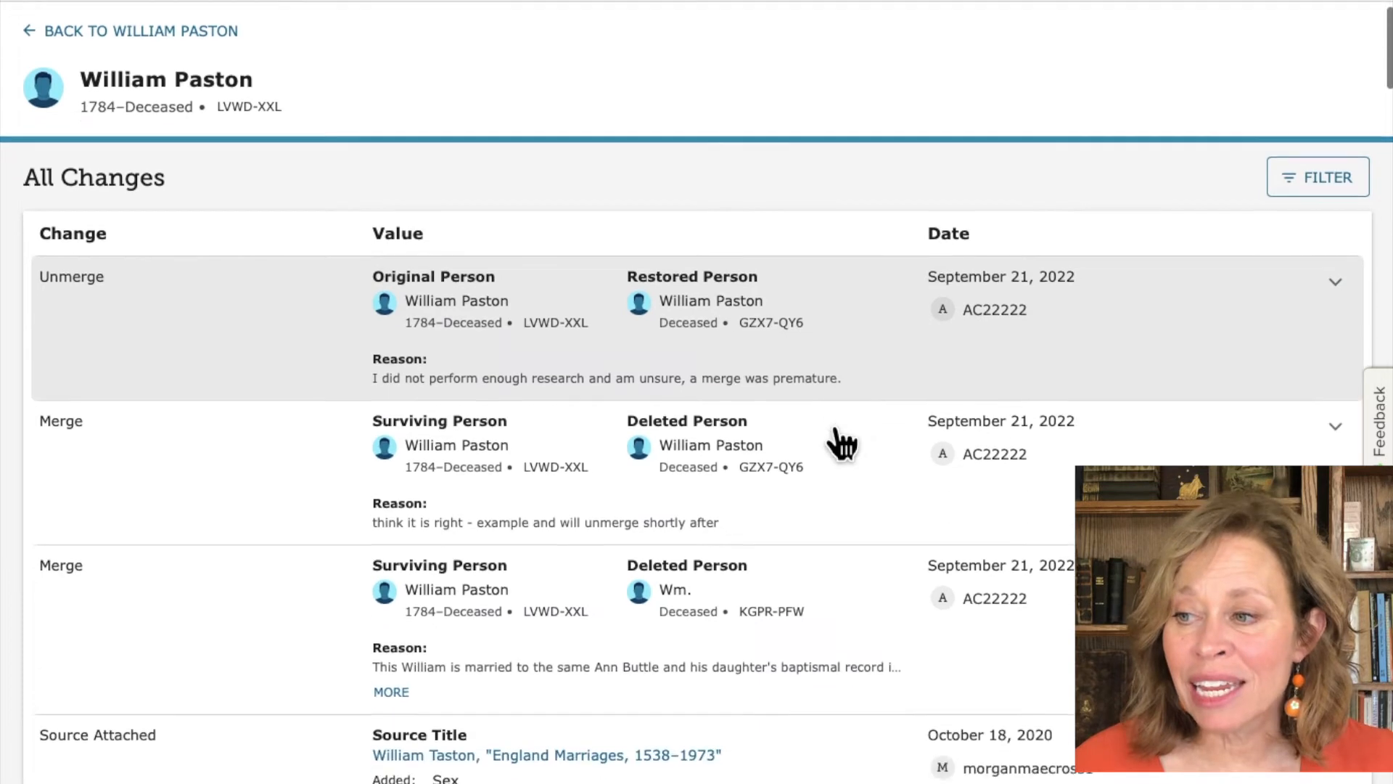
pyautogui.scroll(-9, 842, 443)
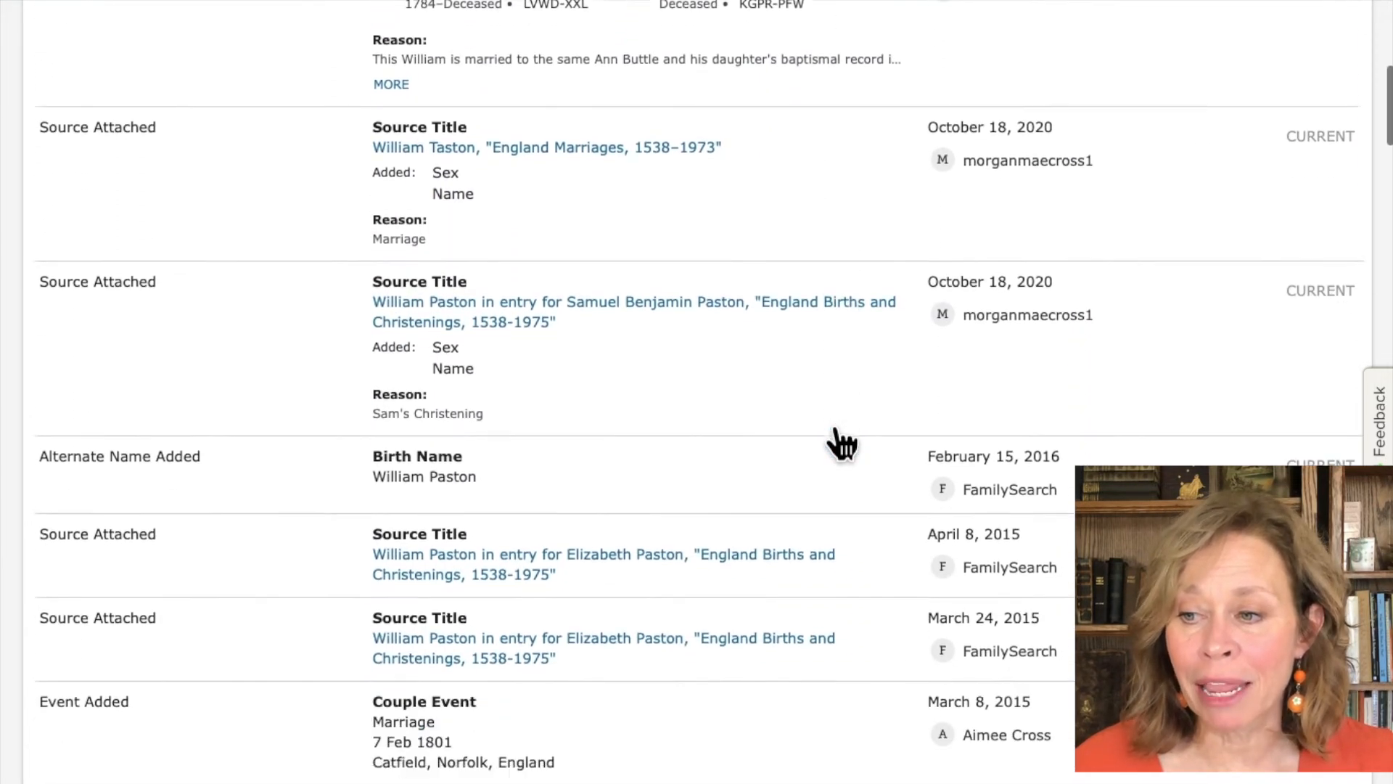
# - Find the January 4, 2015 Father Relationship Type entry for the son born 1813 in the change history and open its reference
pyautogui.scroll(-14, 841, 442)
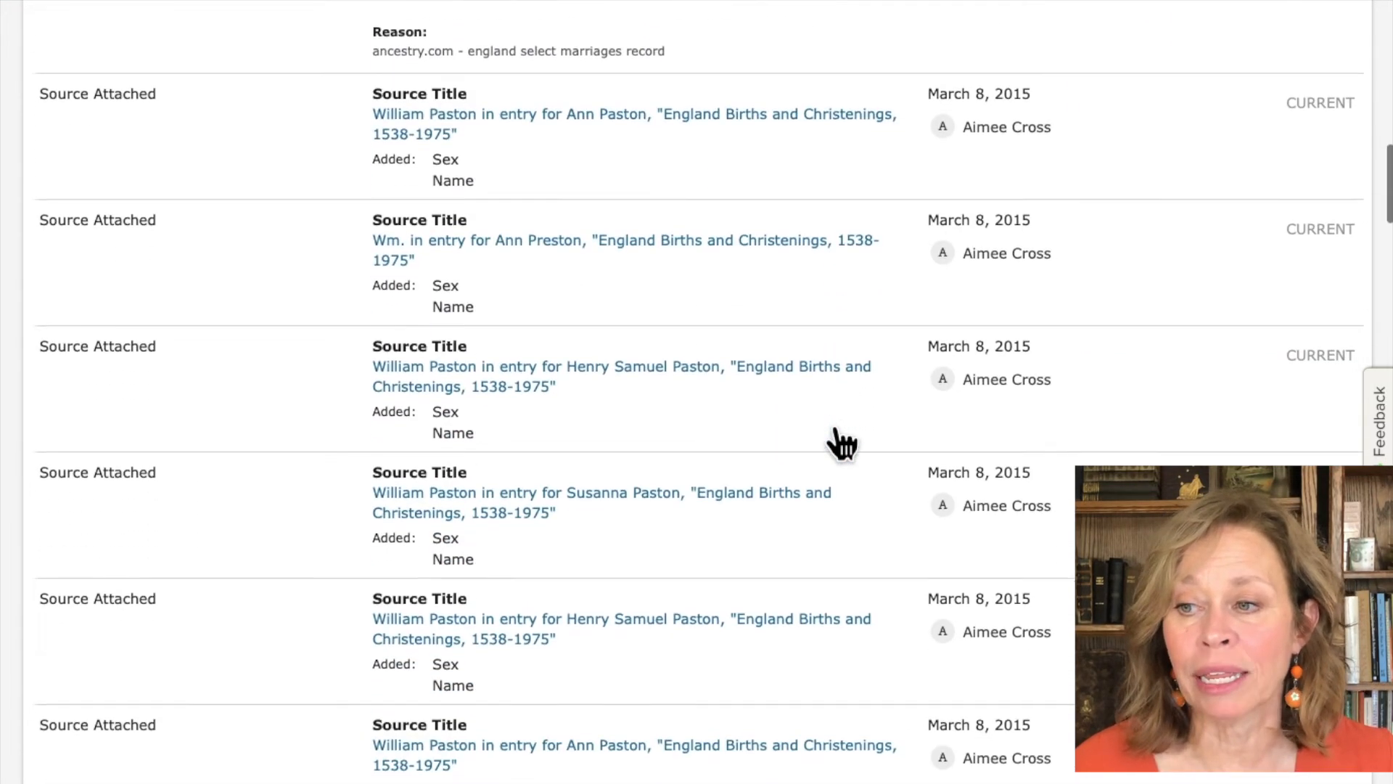
pyautogui.scroll(-3, 842, 443)
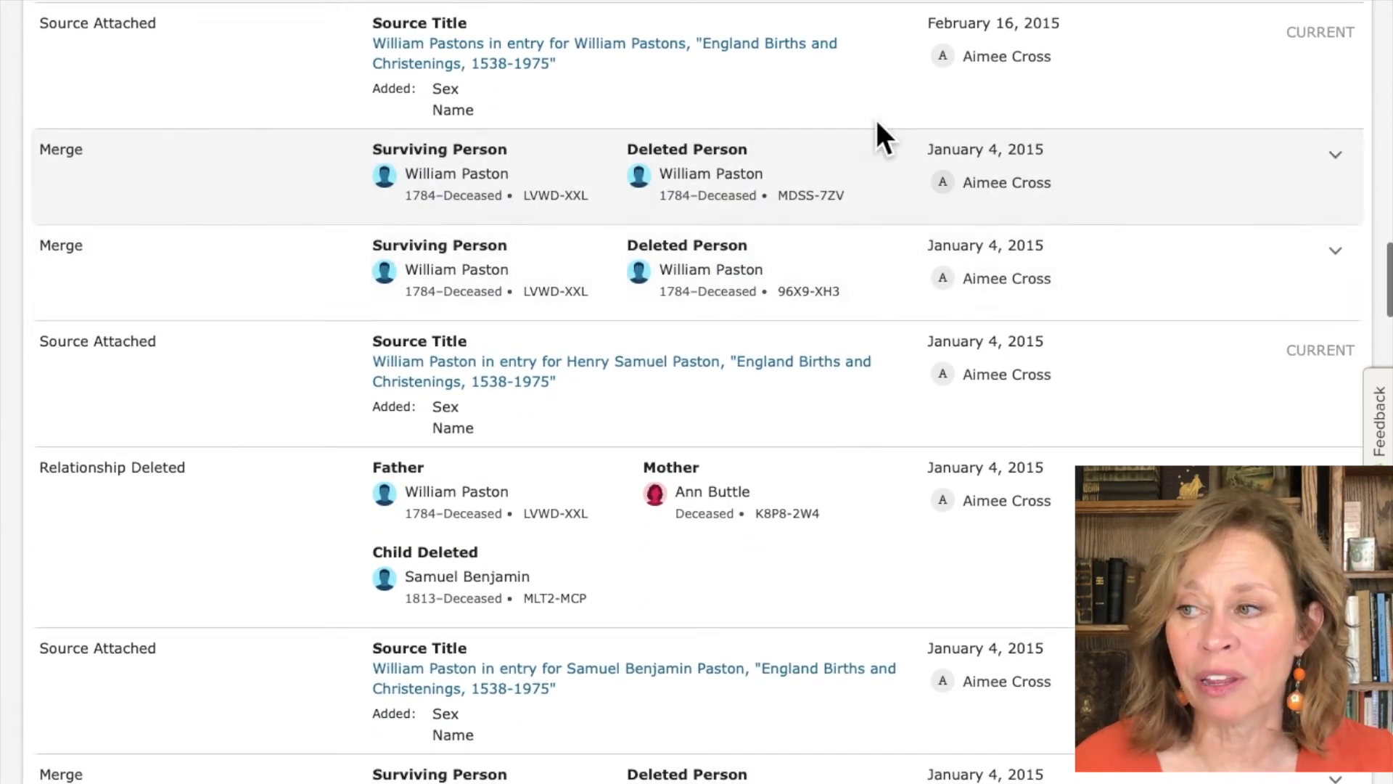
pyautogui.scroll(-10, 850, 501)
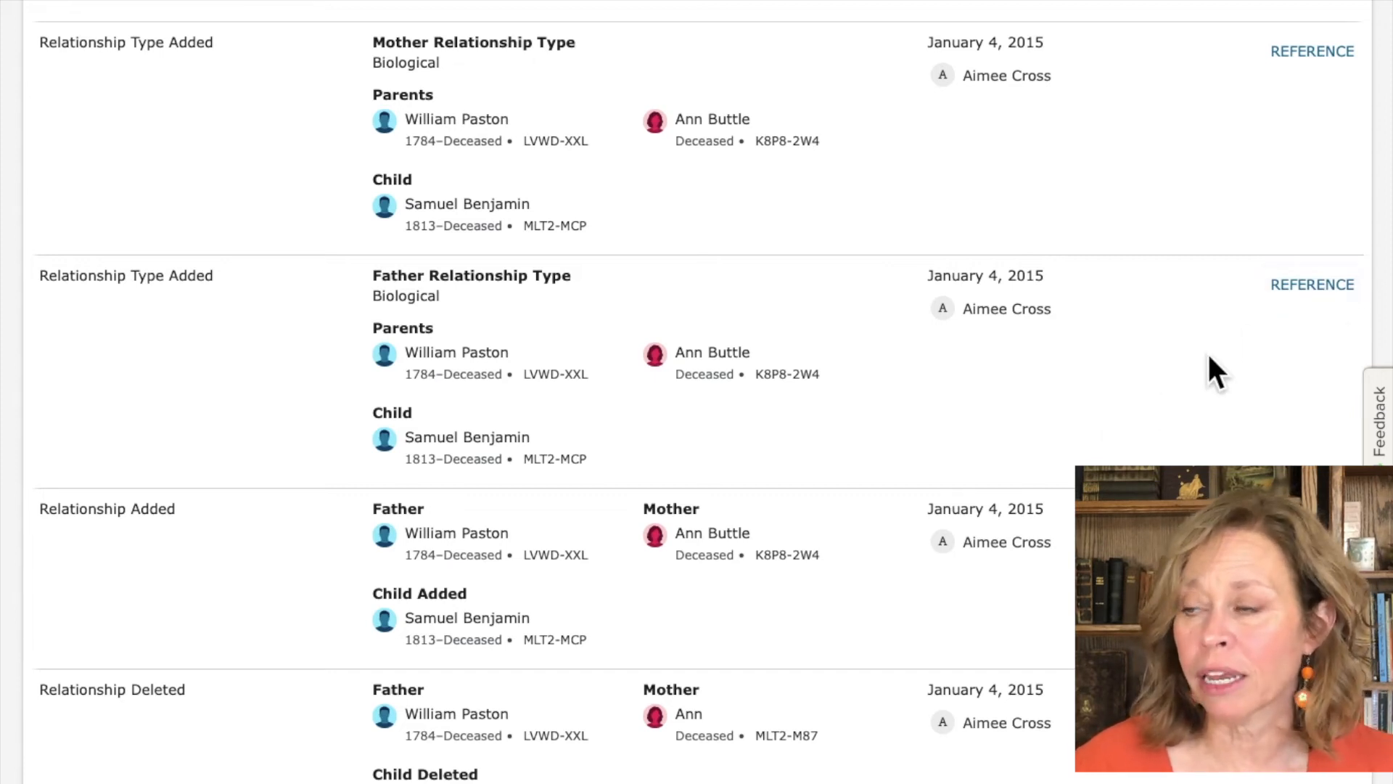
pyautogui.click(1310, 296)
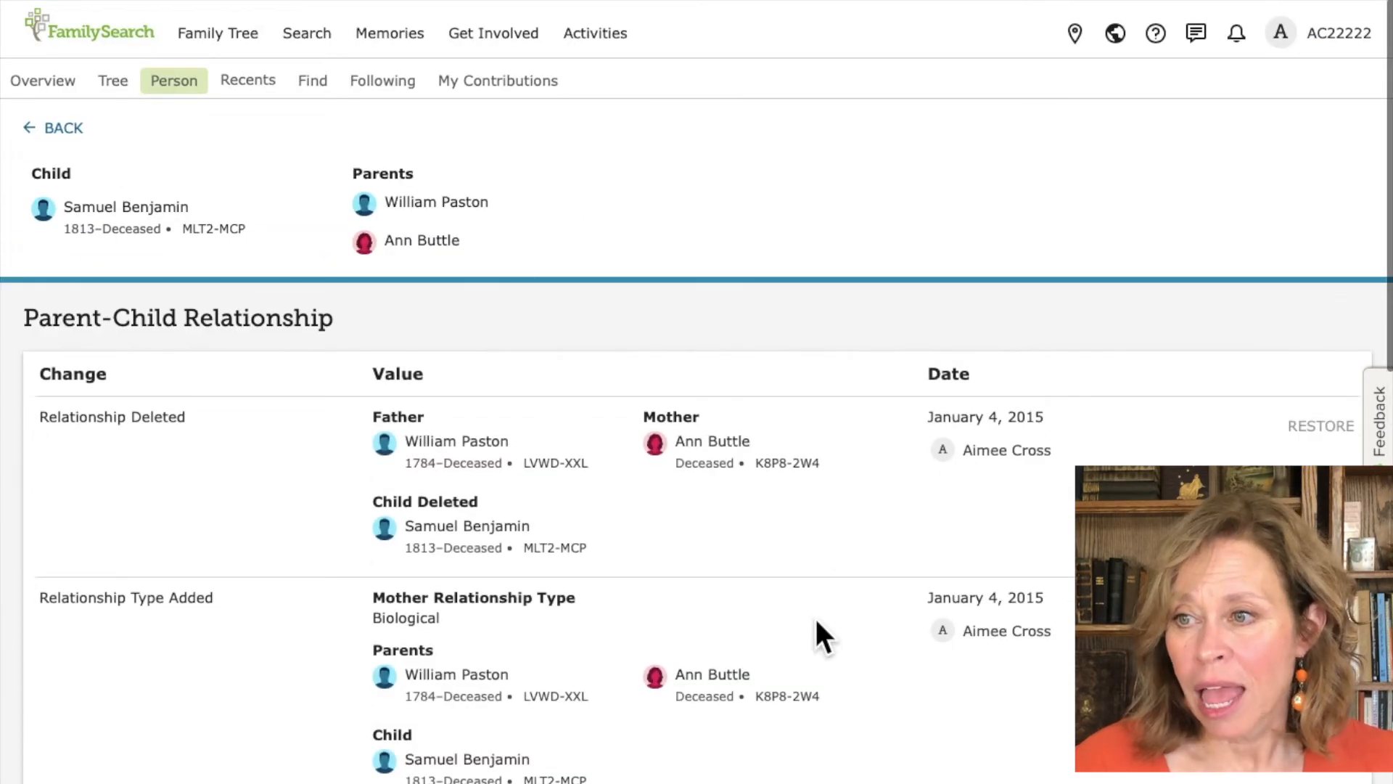
# - Examine the full Parent-Child Relationship history of the son born 1813, including the deleted relationship entry and whether it can be restored
pyautogui.scroll(-1, 816, 620)
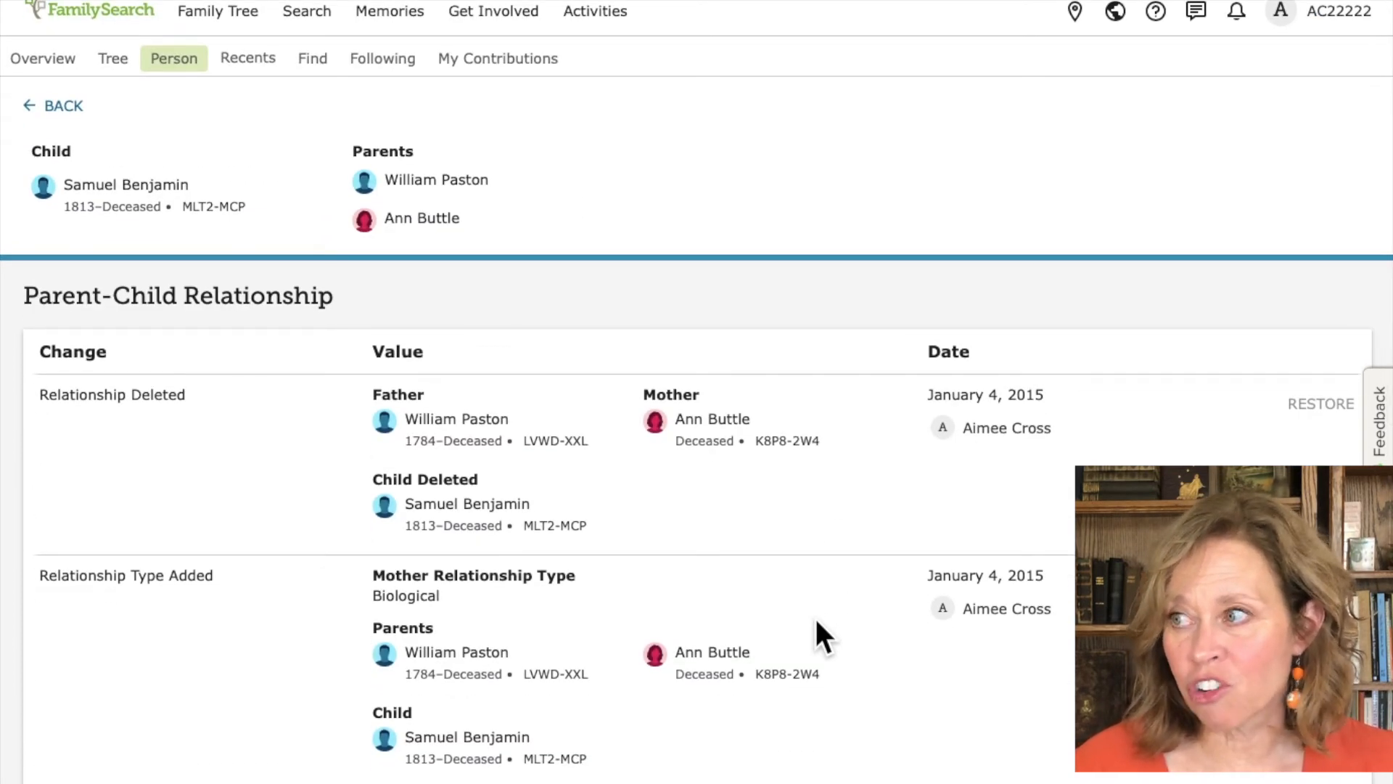
pyautogui.scroll(-1, 816, 621)
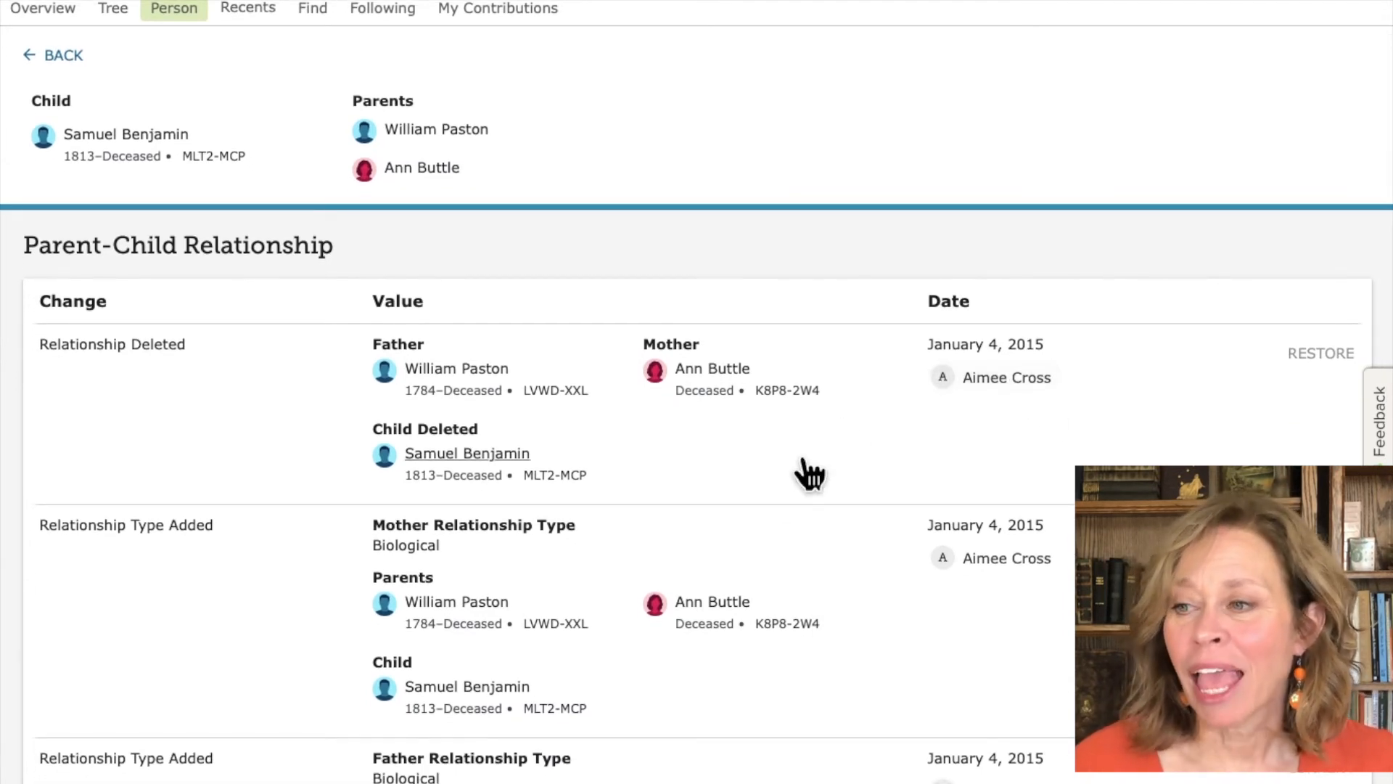
pyautogui.scroll(-1, 776, 566)
pyautogui.scroll(-2, 777, 557)
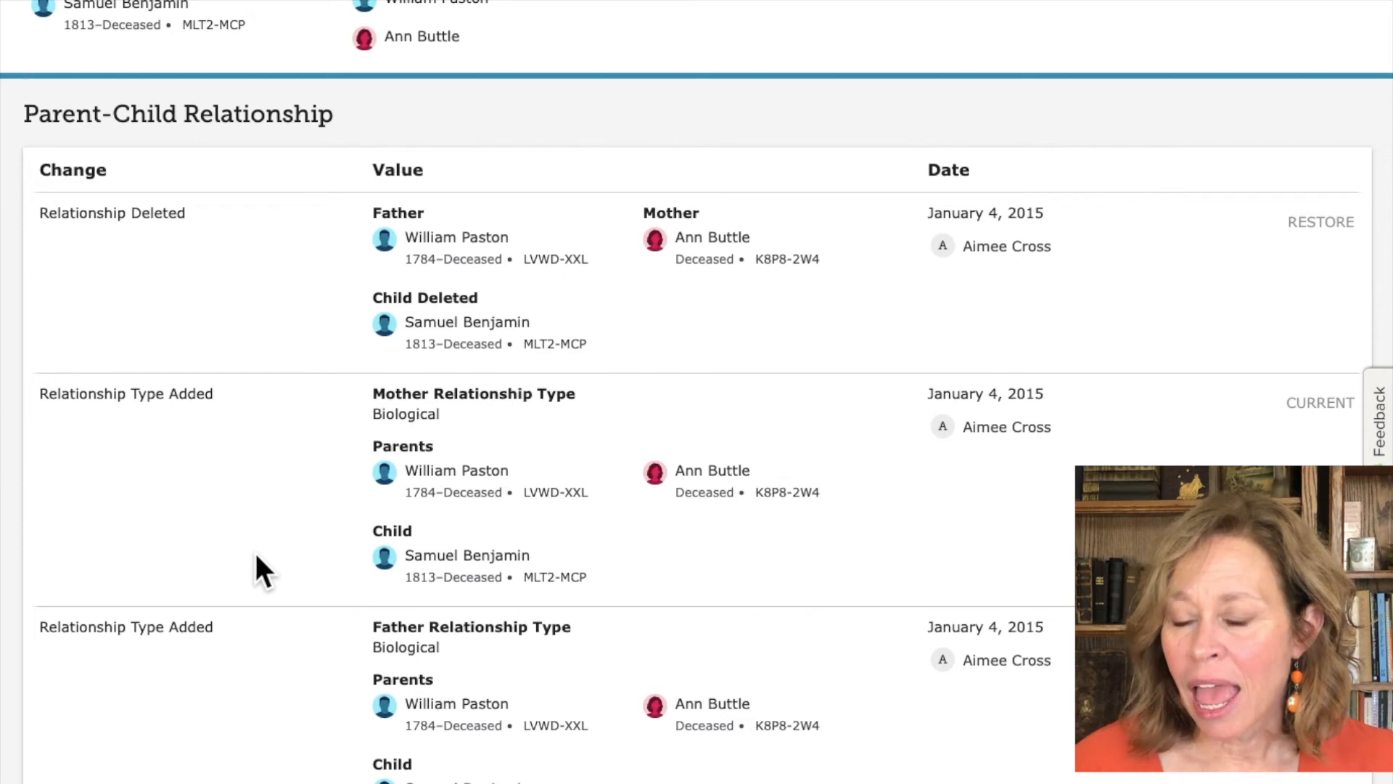
pyautogui.scroll(-1, 242, 713)
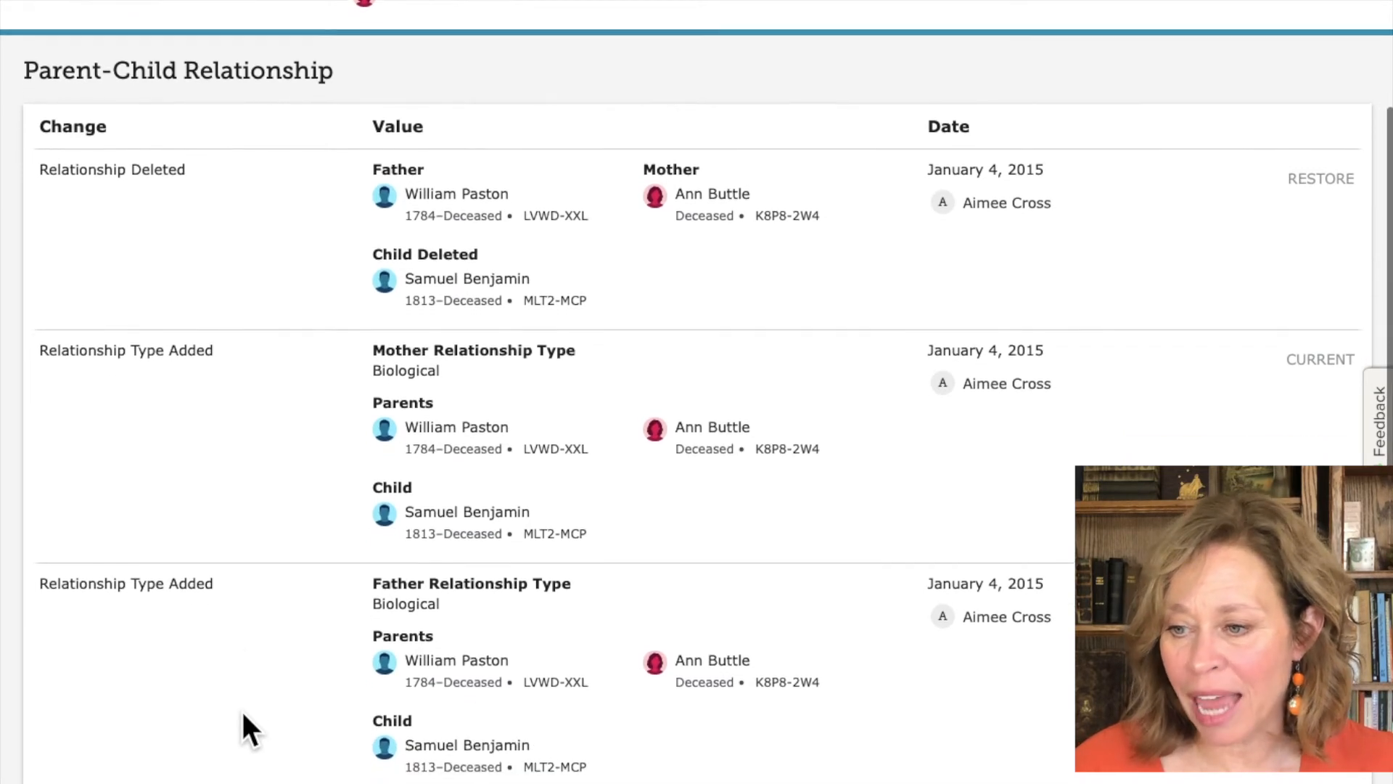
pyautogui.scroll(2, 241, 708)
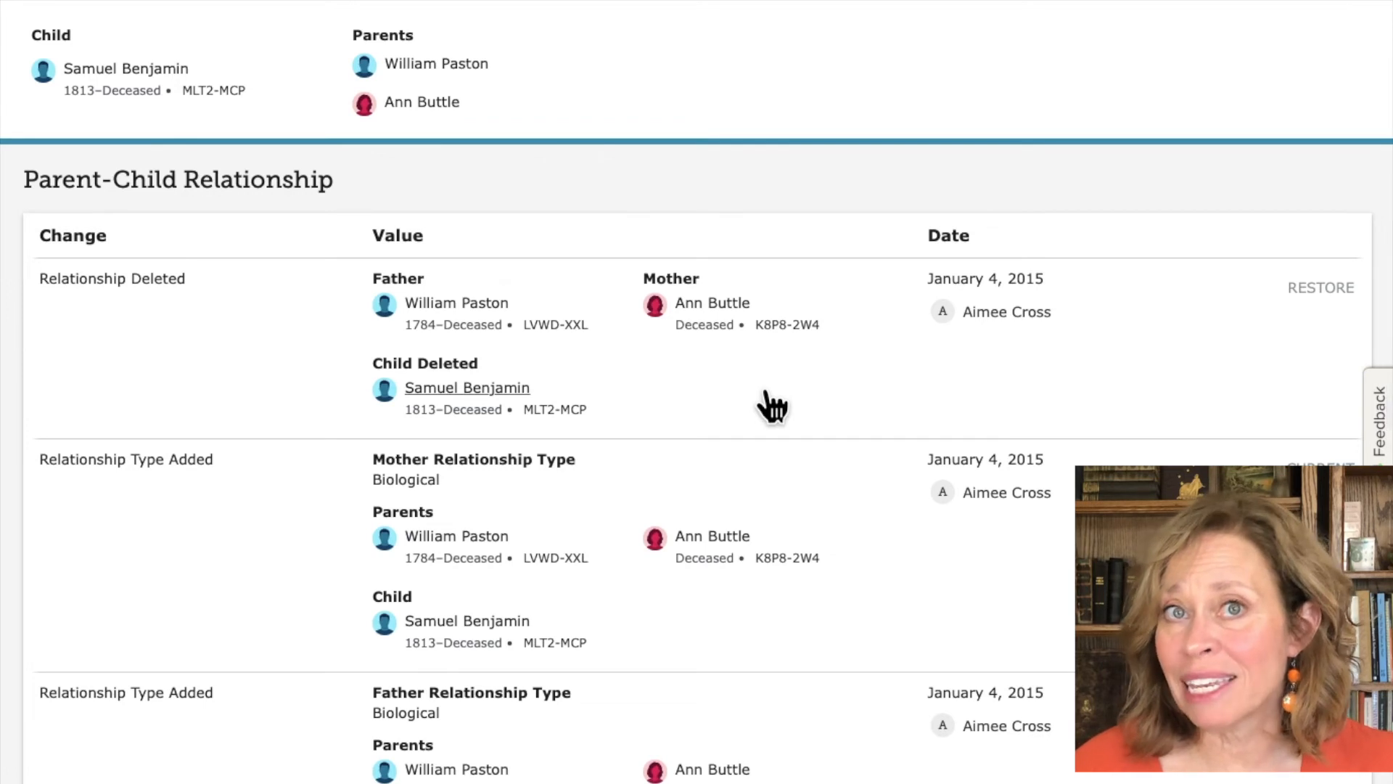
pyautogui.scroll(1, 769, 402)
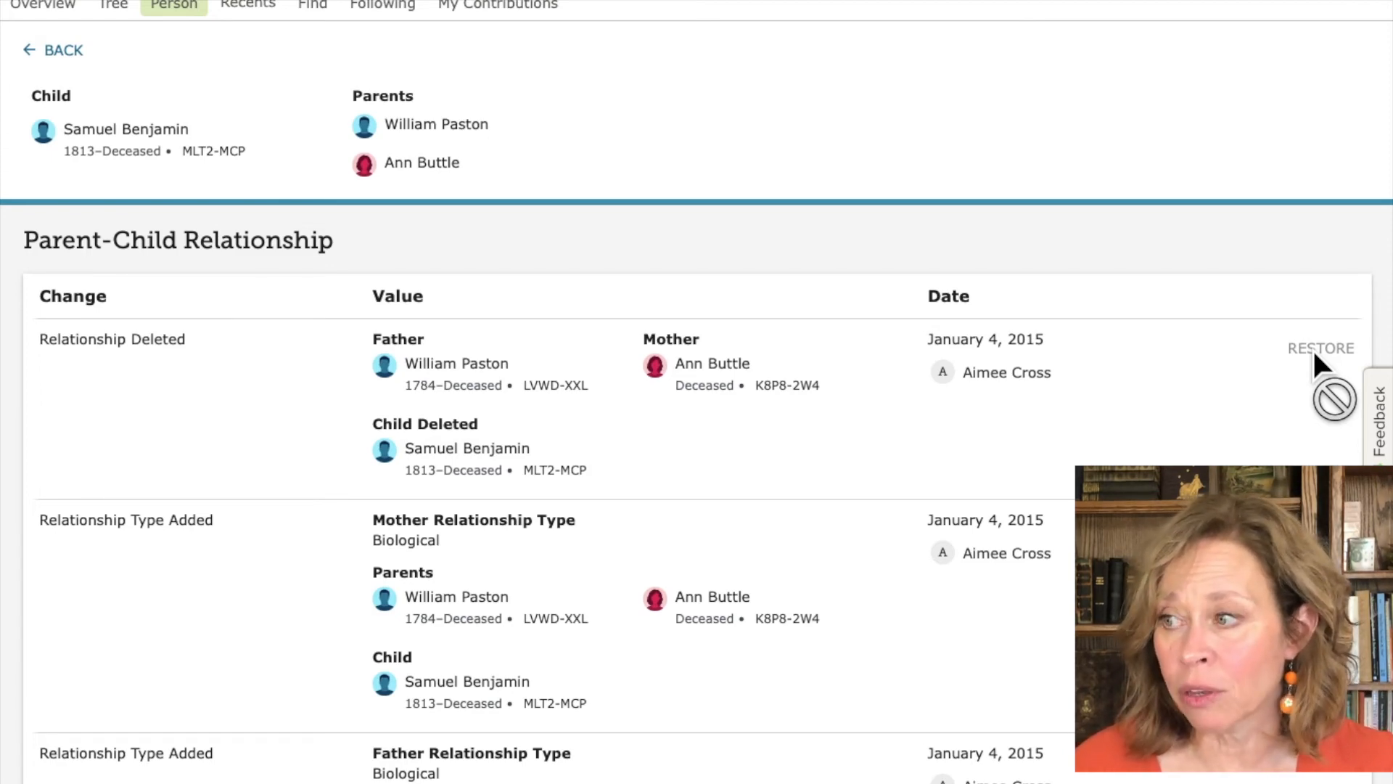
pyautogui.scroll(-15, 696, 392)
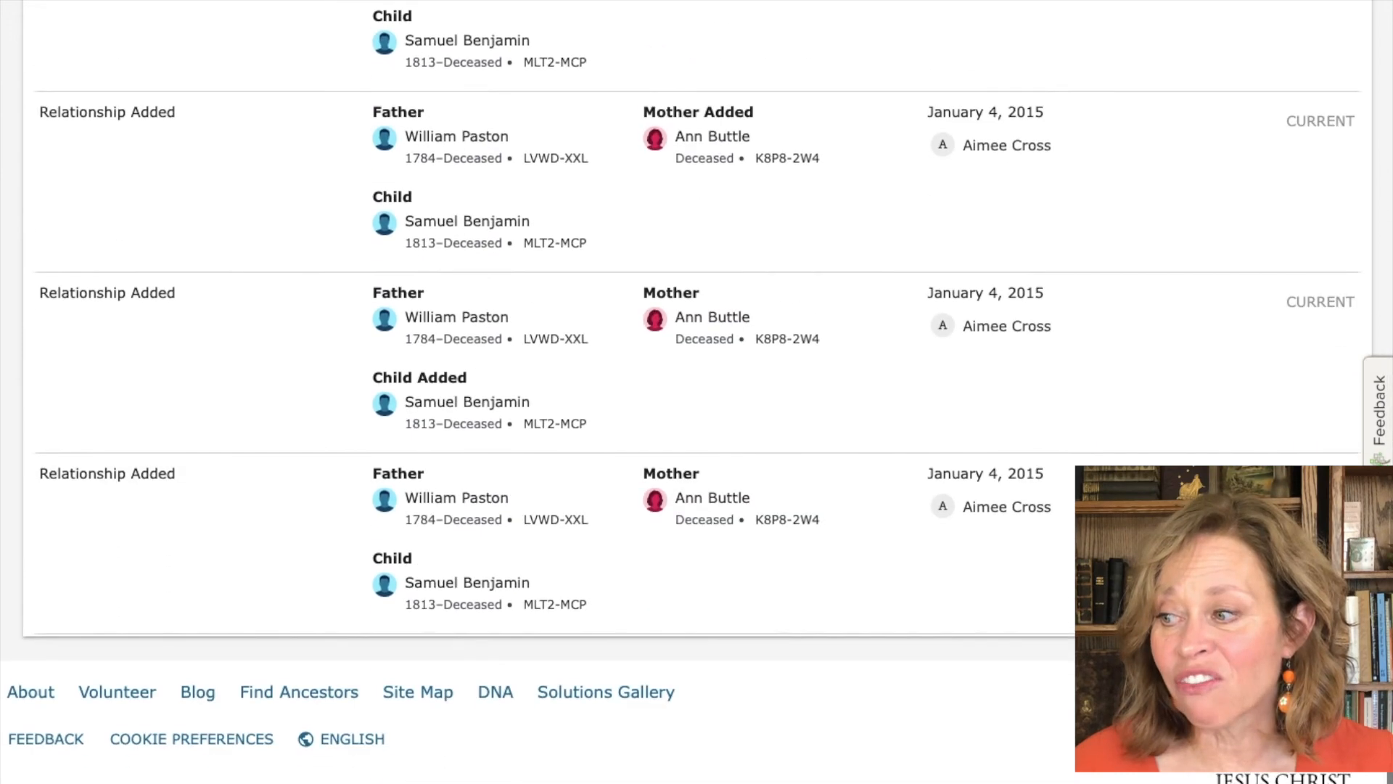
pyautogui.scroll(15, 697, 391)
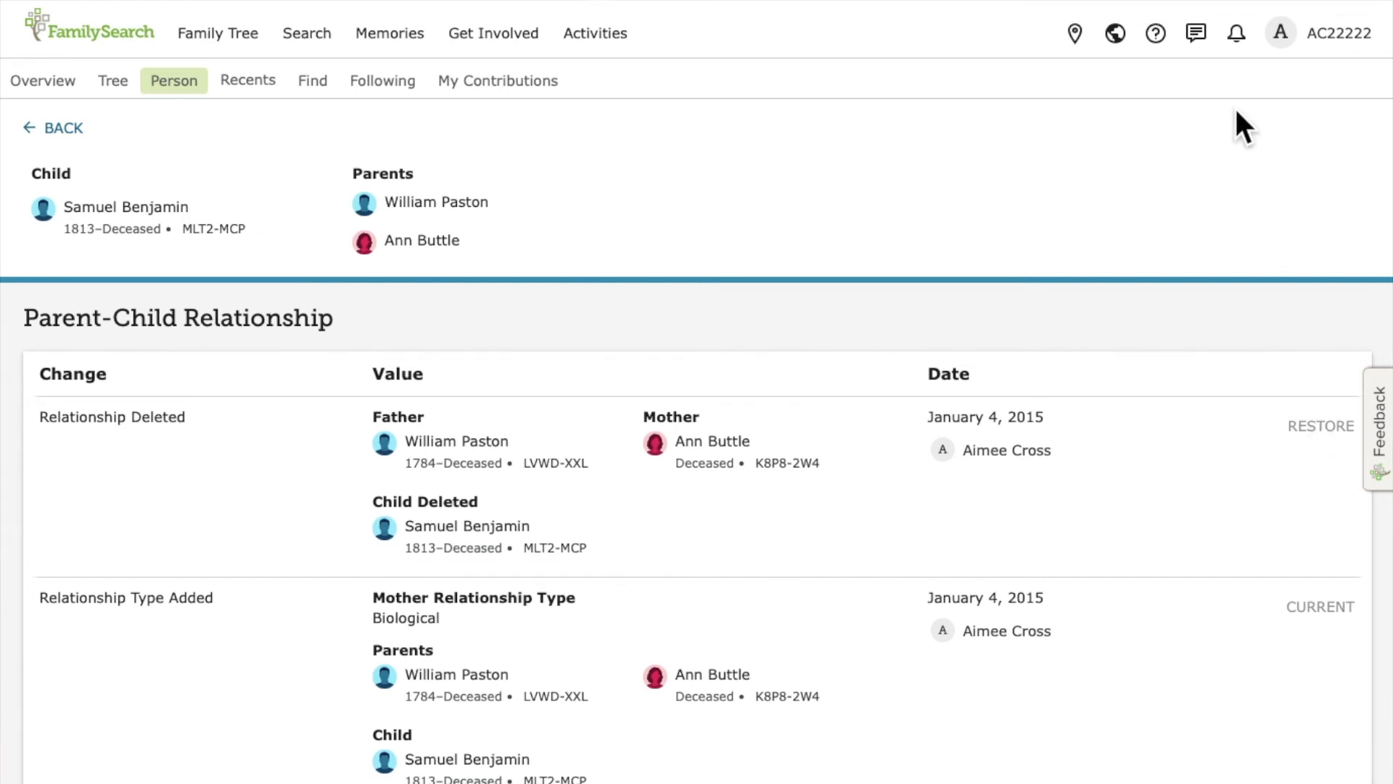
# - Open the site's help resources
pyautogui.click(1158, 36)
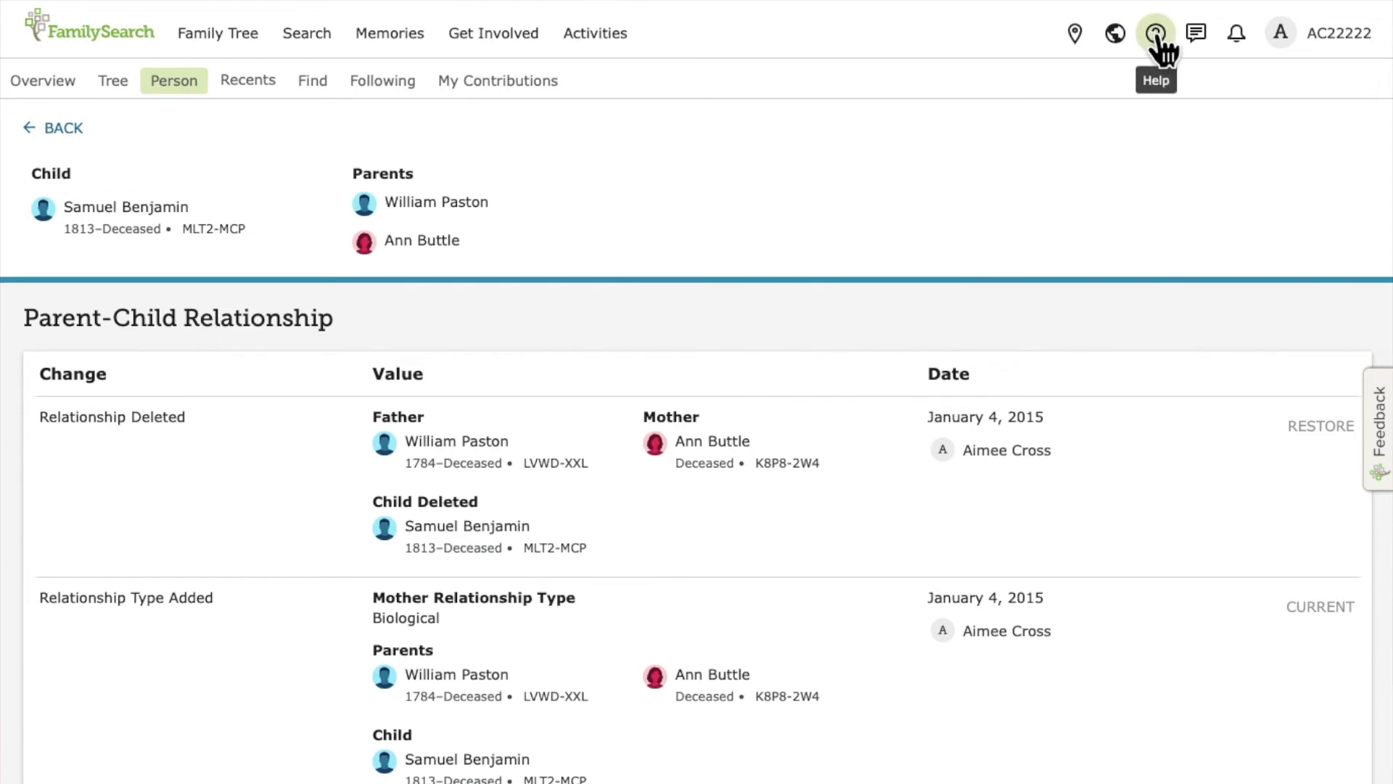